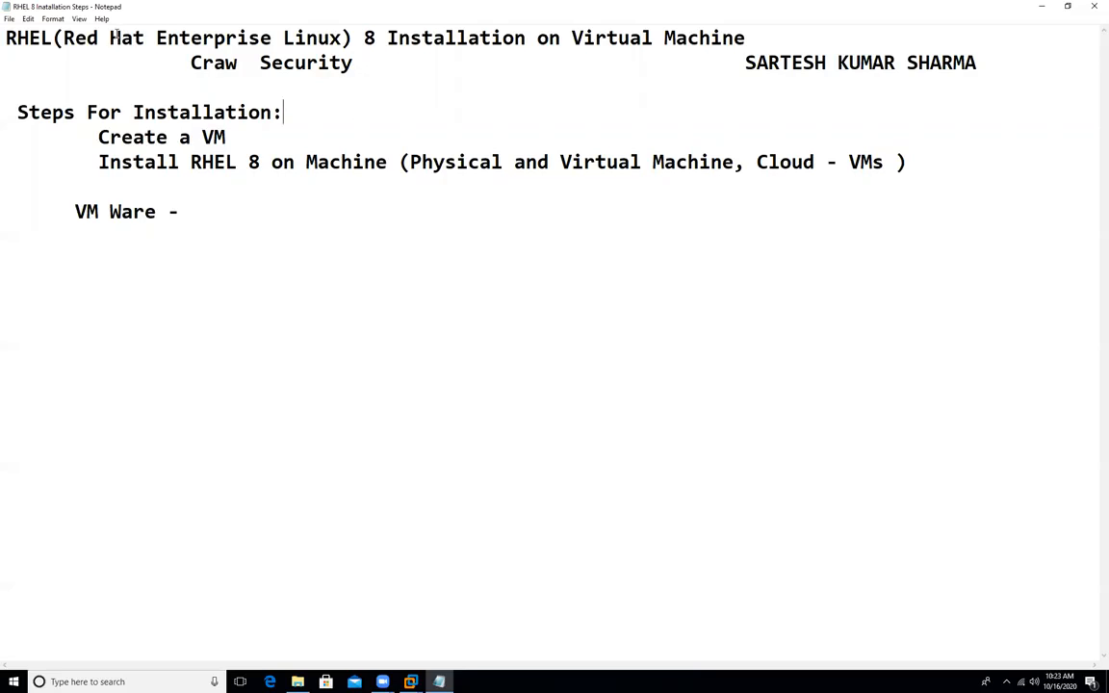
Step: Highlight parts of the RHEL 8 title, add '.2' after the 8, then delete it
{"action": "left_click_drag", "start_coordinate": [64, 37], "coordinate": [341, 36]}
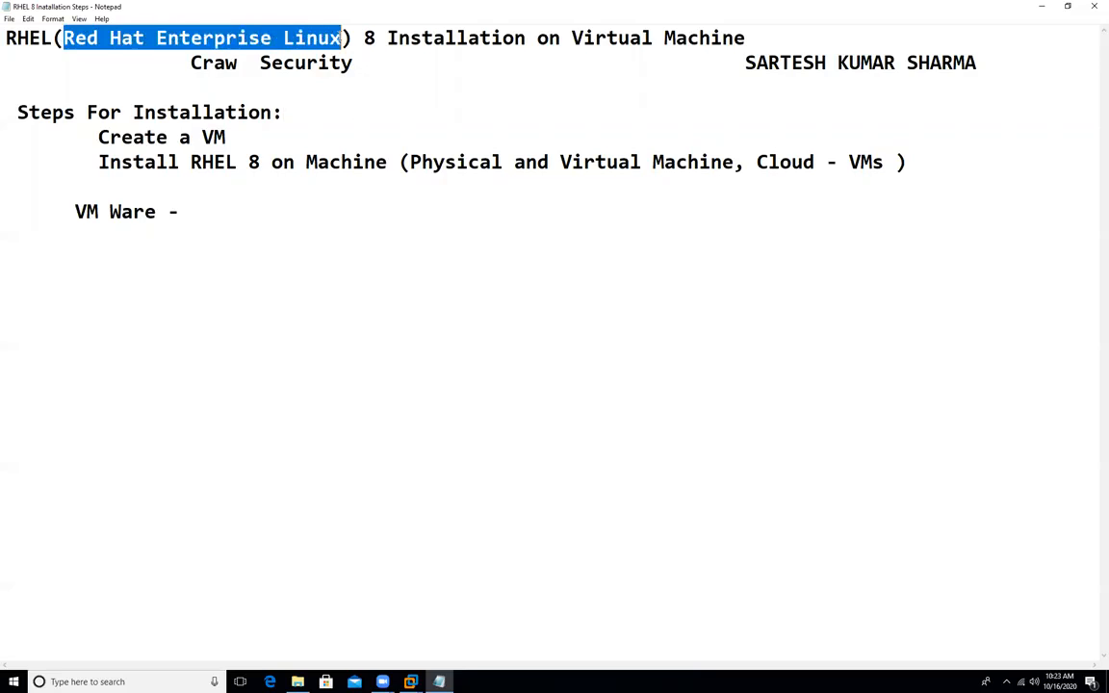
{"action": "left_click", "coordinate": [372, 40]}
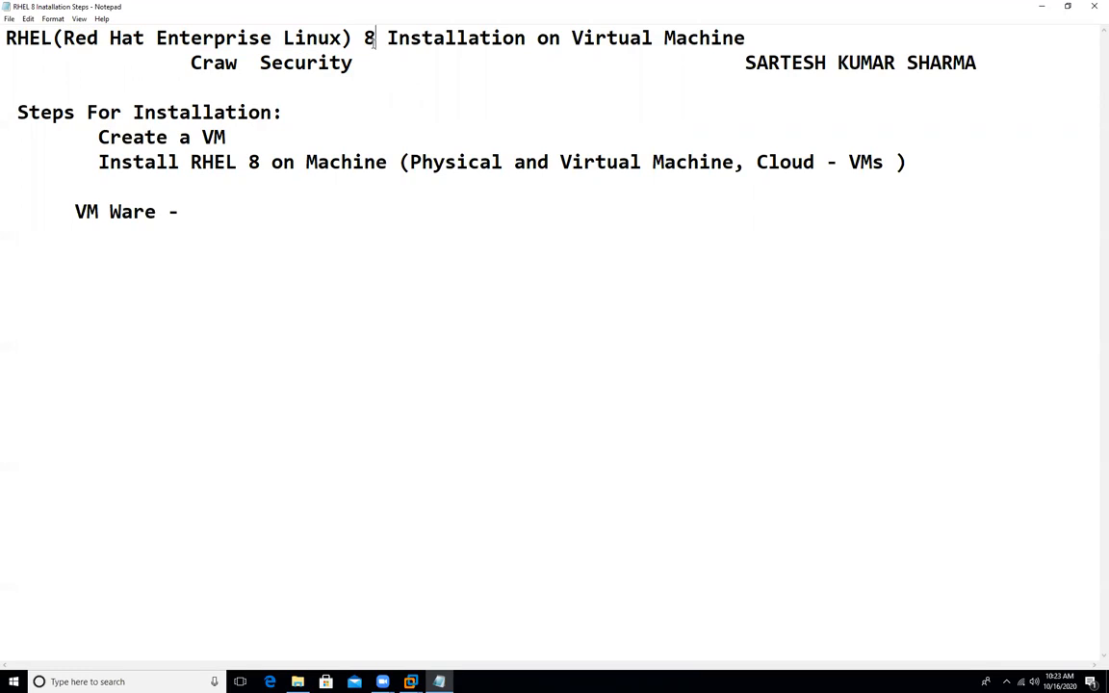
{"action": "left_click_drag", "start_coordinate": [374, 41], "coordinate": [363, 40]}
{"action": "left_click", "coordinate": [375, 44]}
{"action": "type", "text": ".2"}
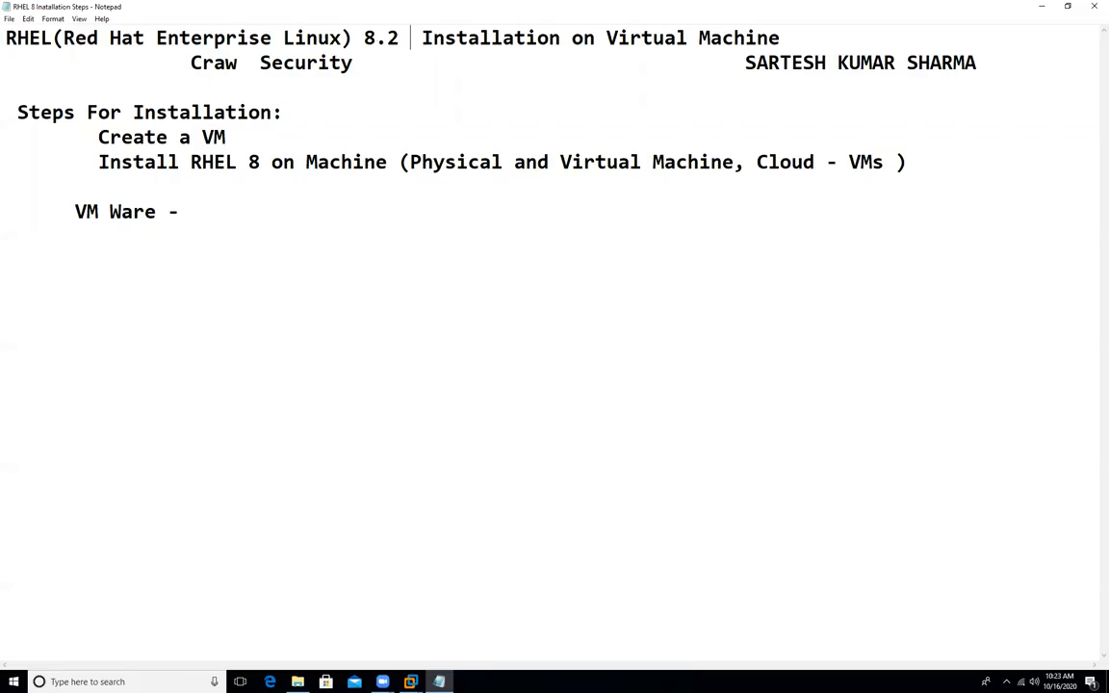
{"action": "key", "text": "BackSpace"}
{"action": "key", "text": "BackSpace"}
{"action": "key", "text": "BackSpace"}
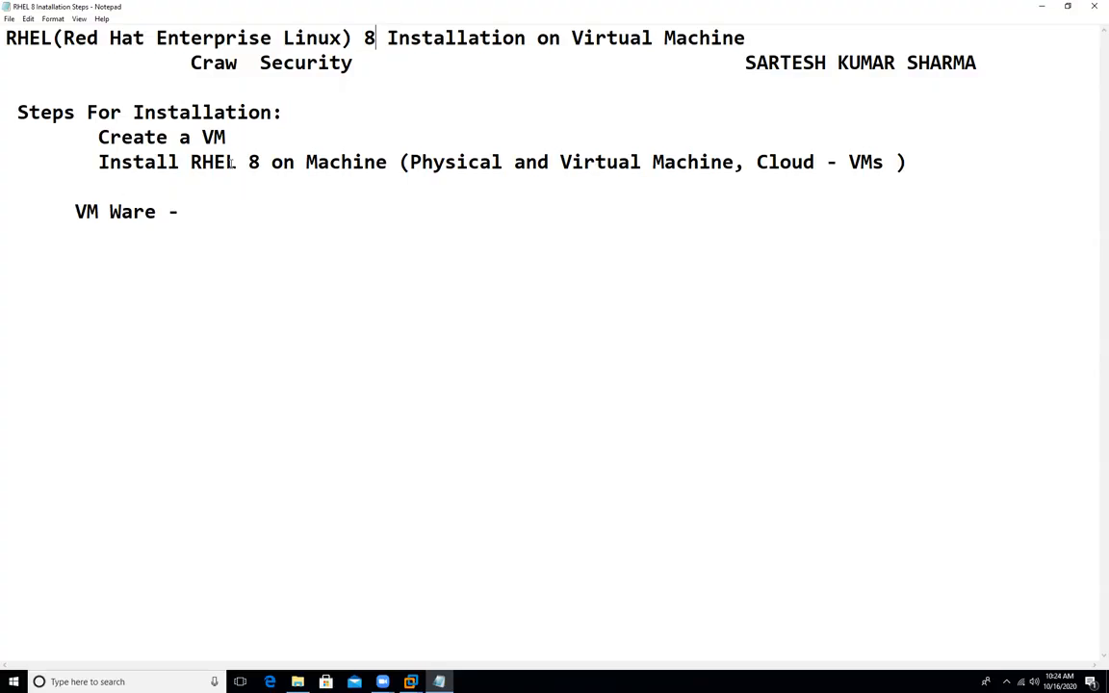
Step: Highlight RHEL 8, VM, Physical and Cloud in the outline, then minimize Notepad
{"action": "left_click_drag", "start_coordinate": [225, 161], "coordinate": [271, 161]}
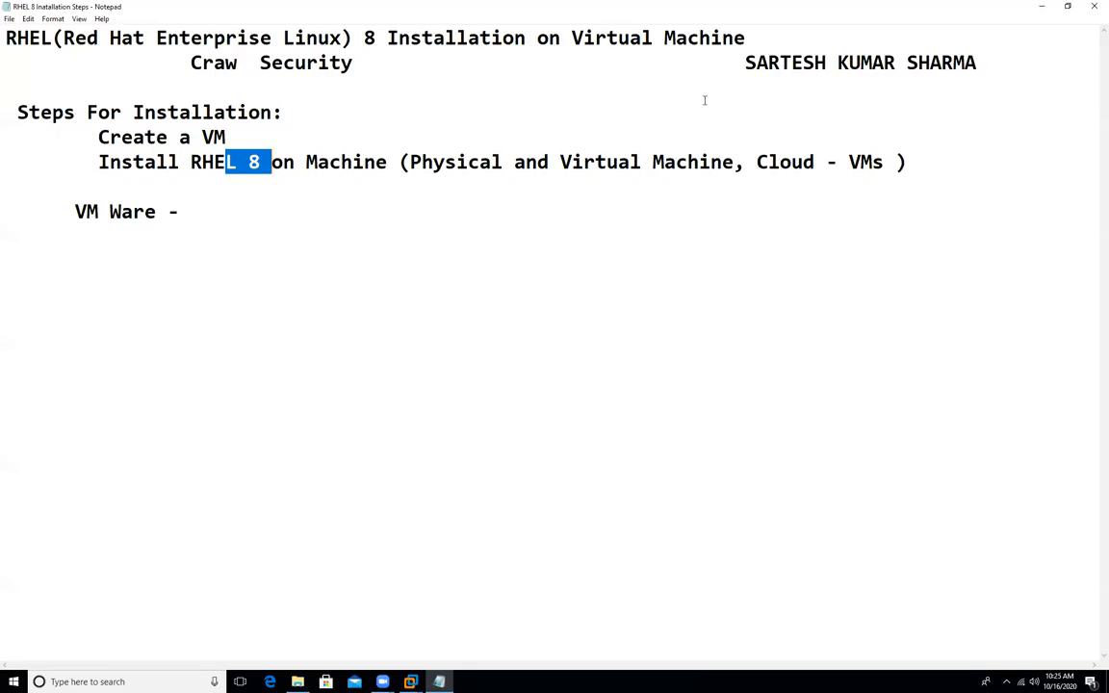
{"action": "left_click", "coordinate": [202, 112]}
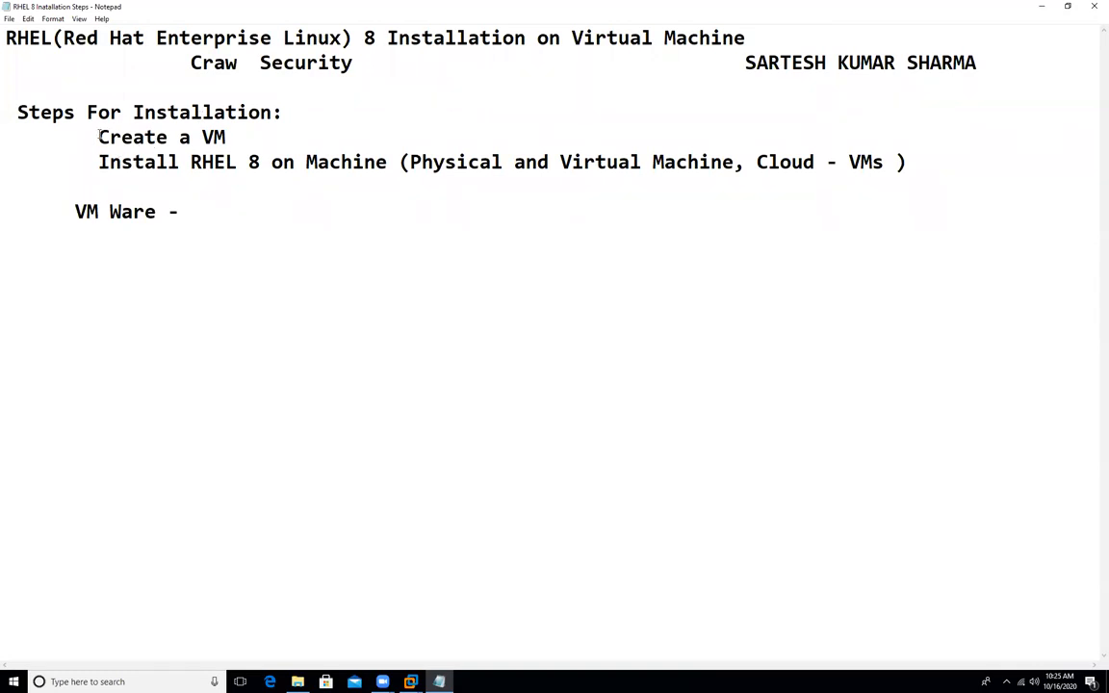
{"action": "left_click_drag", "start_coordinate": [202, 136], "coordinate": [230, 138]}
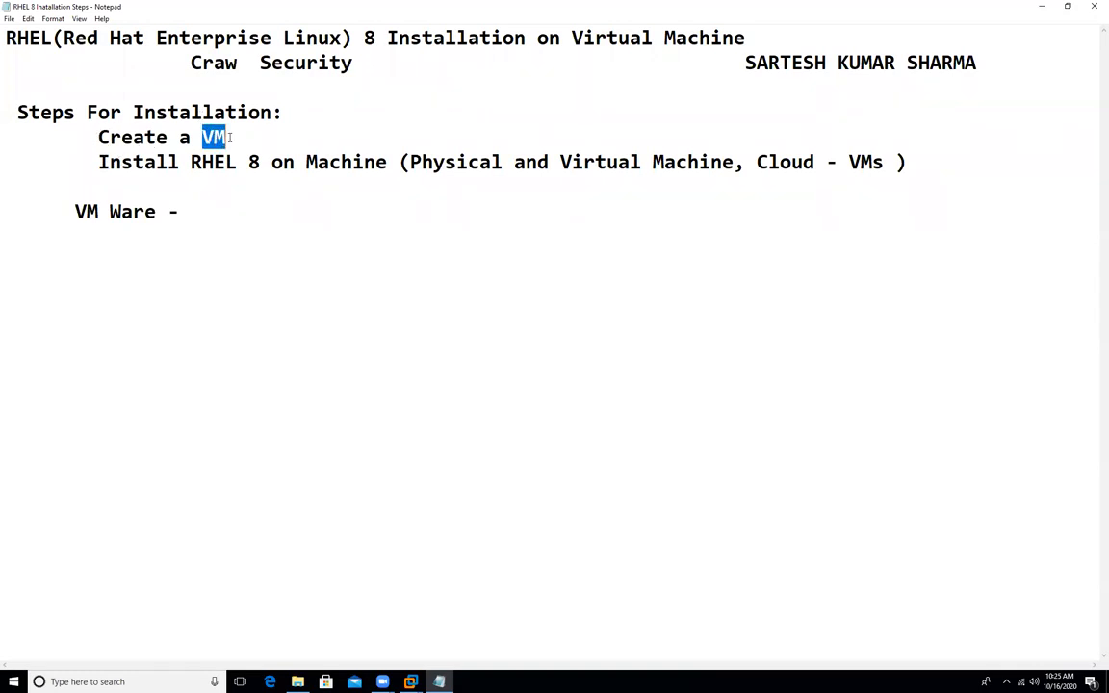
{"action": "left_click_drag", "start_coordinate": [410, 161], "coordinate": [501, 162]}
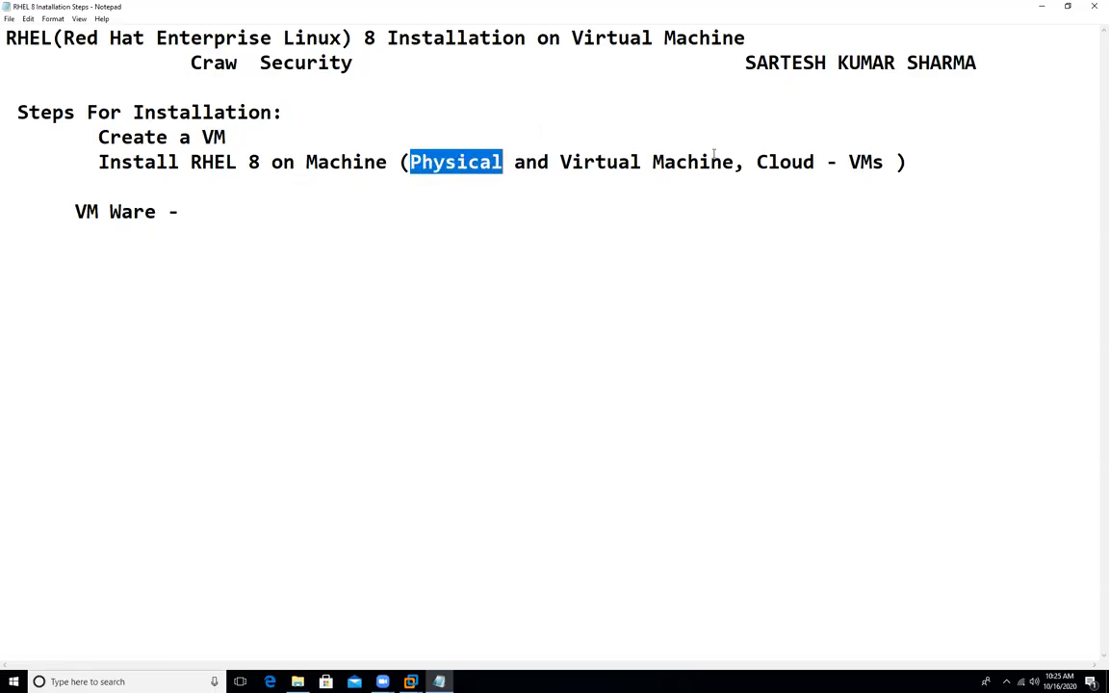
{"action": "left_click_drag", "start_coordinate": [758, 162], "coordinate": [819, 161]}
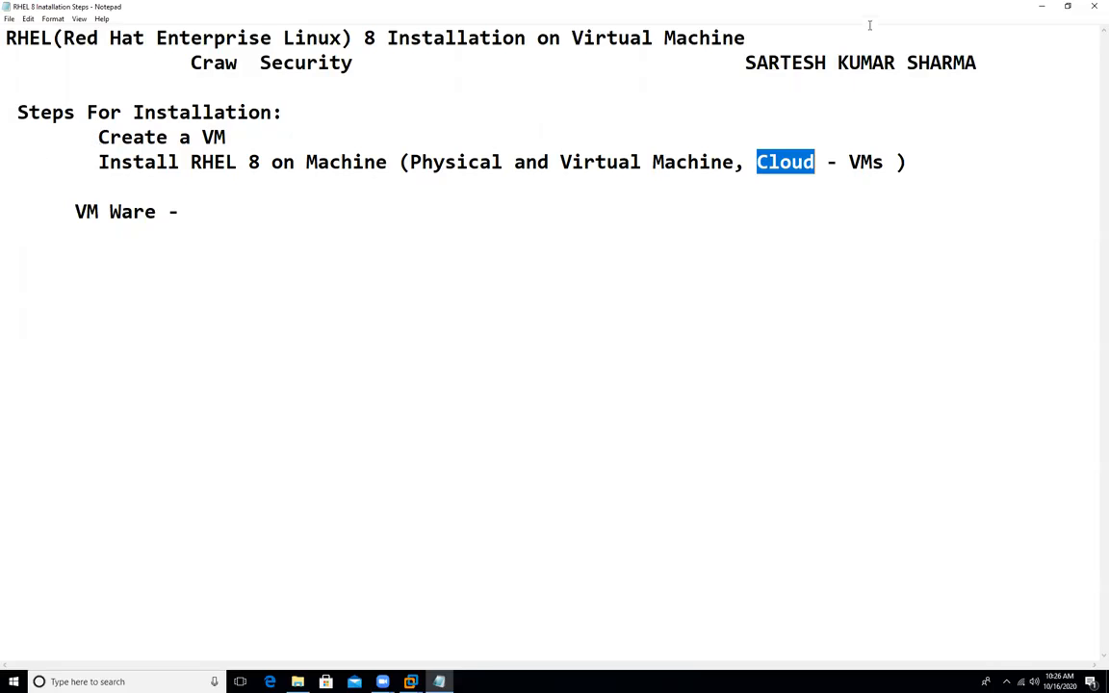
{"action": "left_click", "coordinate": [1042, 8]}
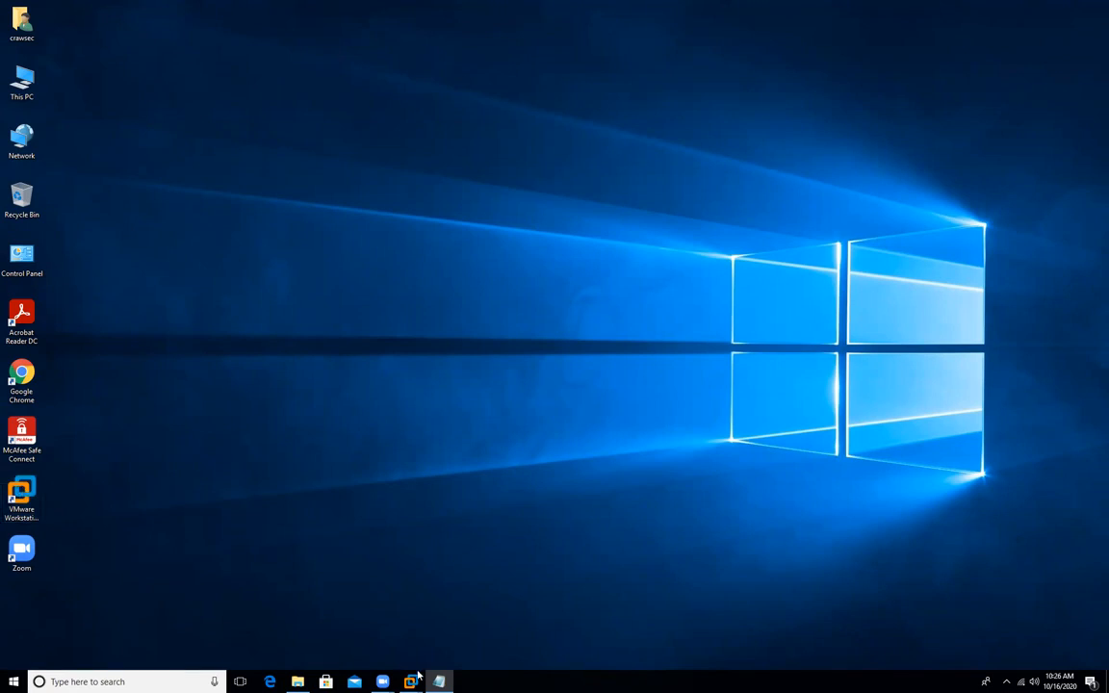
Step: Restore VMware Workstation from its Home preview on the taskbar
{"action": "mouse_move", "coordinate": [412, 680]}
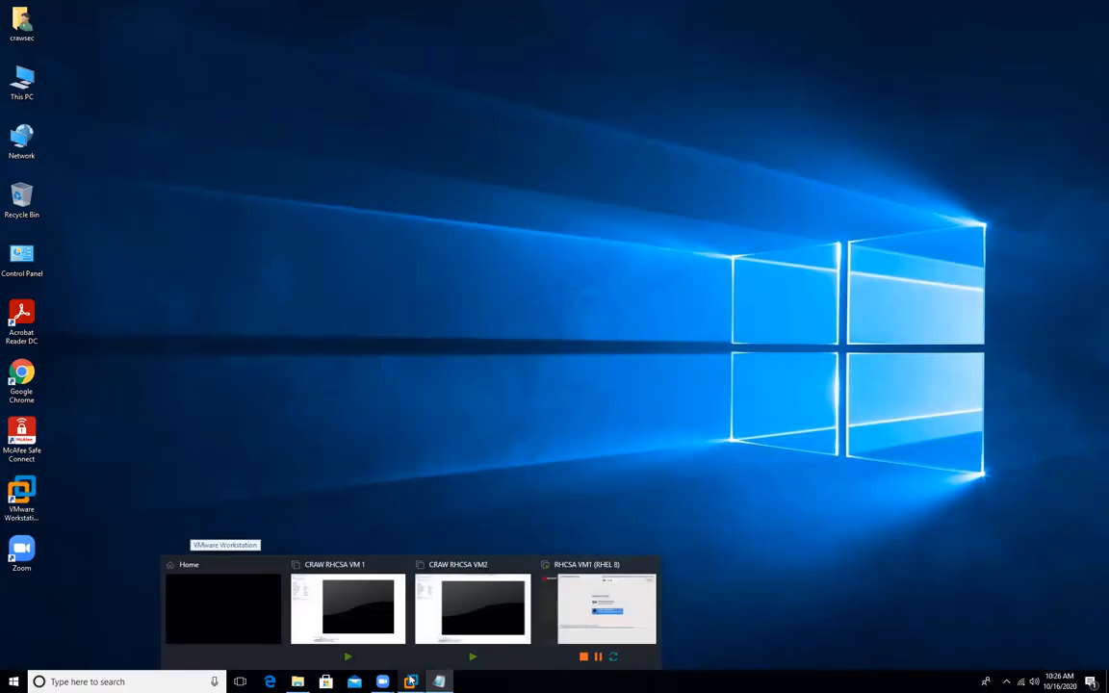
{"action": "left_click", "coordinate": [186, 594]}
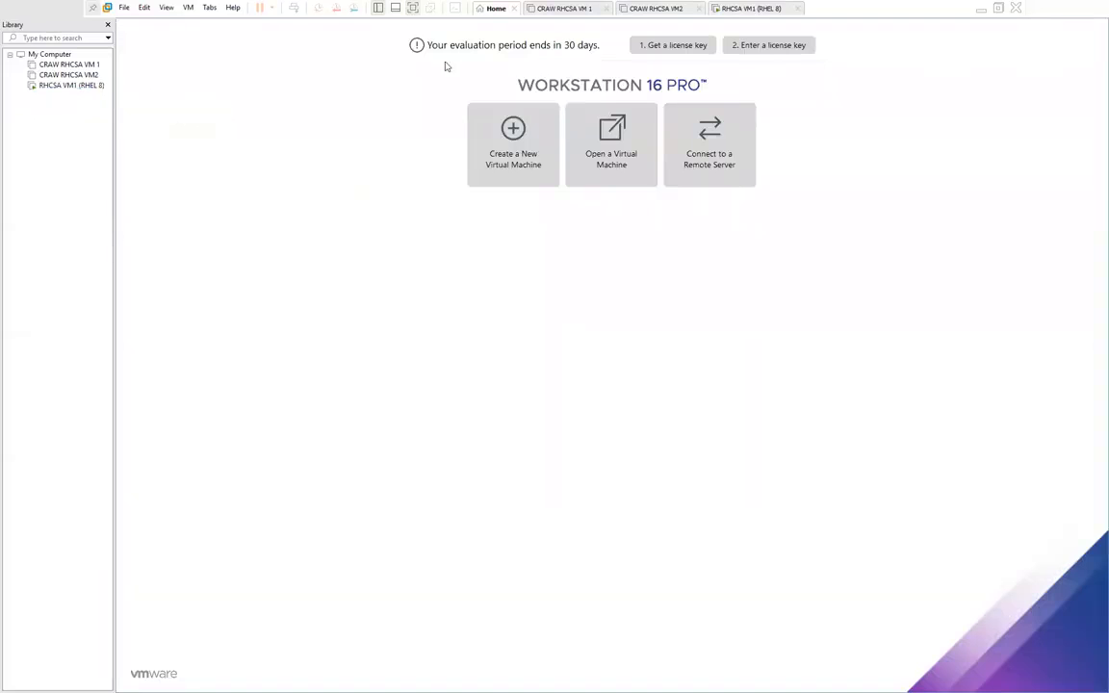
Step: Start a typical new VM, install the OS later, guest Red Hat Enterprise Linux 8 64-bit
{"action": "left_click", "coordinate": [512, 140]}
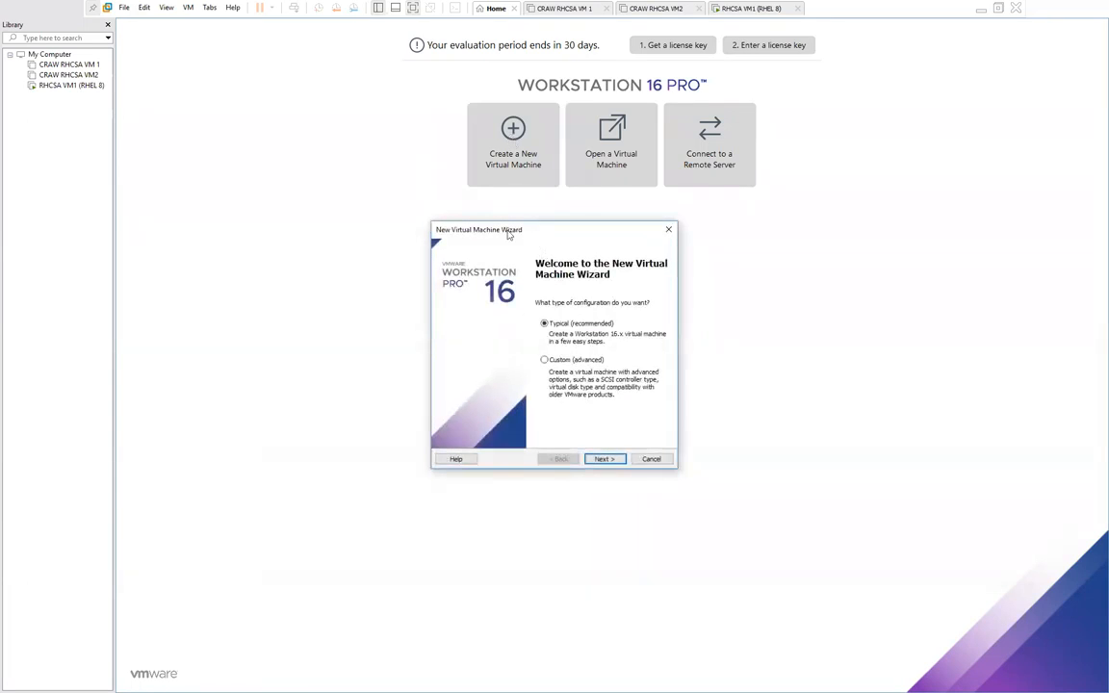
{"action": "left_click_drag", "start_coordinate": [508, 235], "coordinate": [257, 80]}
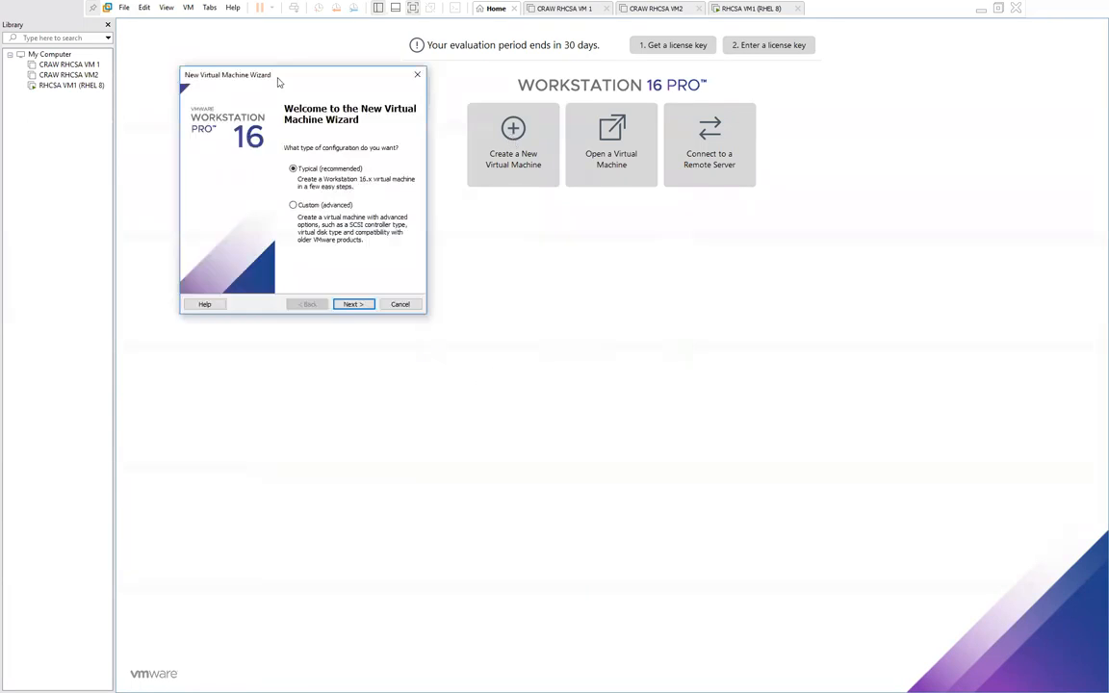
{"action": "left_click", "coordinate": [355, 304]}
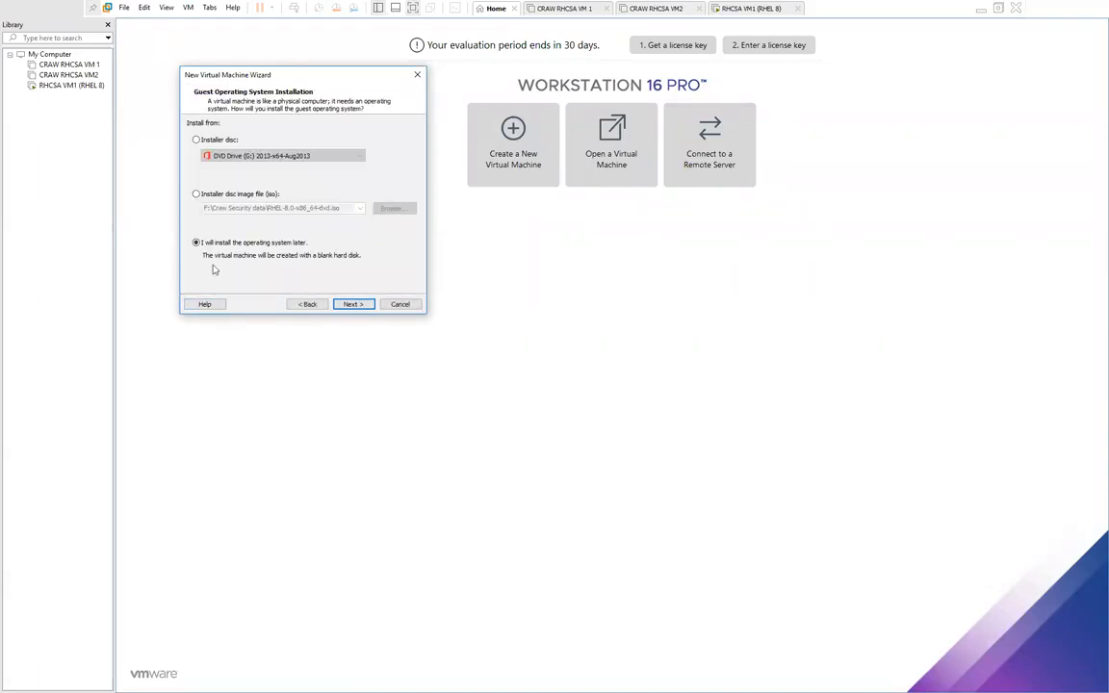
{"action": "left_click", "coordinate": [355, 304]}
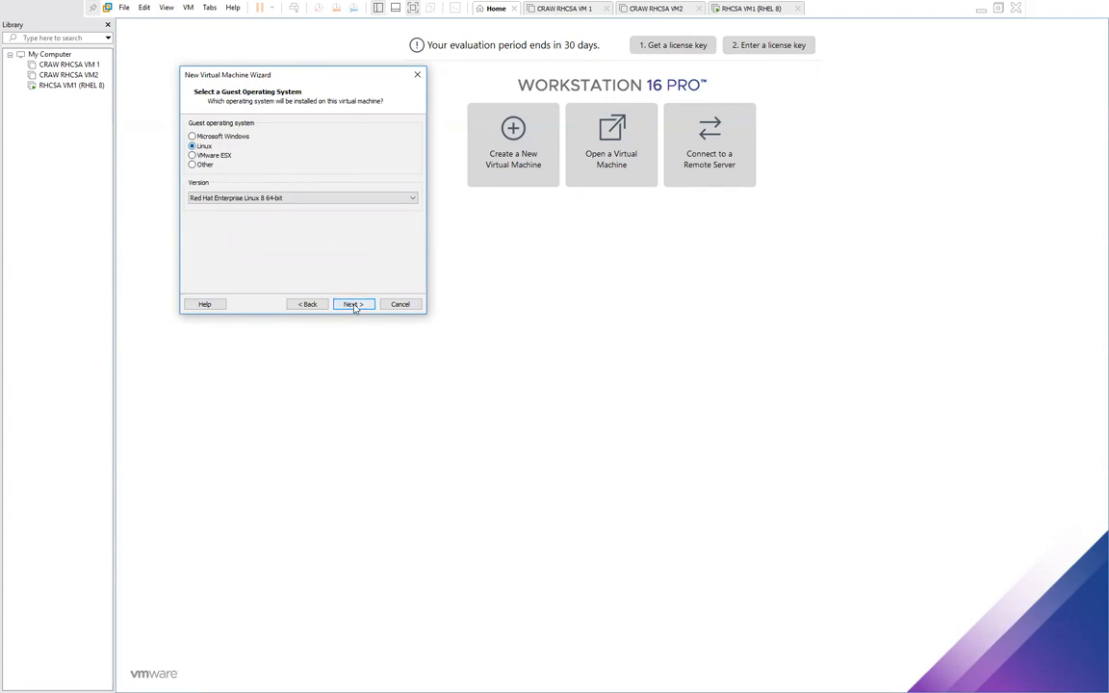
{"action": "left_click", "coordinate": [354, 304]}
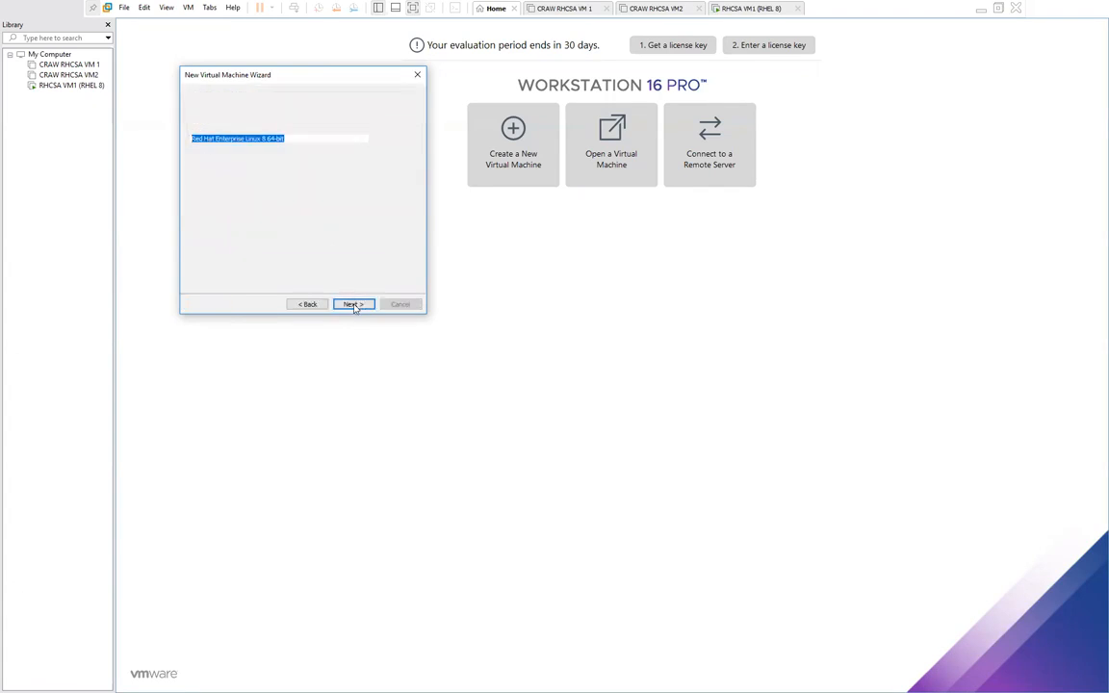
Step: Replace the default virtual machine name with 'VM1 on RHEL 8' and review the location path
{"action": "left_click", "coordinate": [296, 139]}
{"action": "left_click_drag", "start_coordinate": [296, 139], "coordinate": [148, 139]}
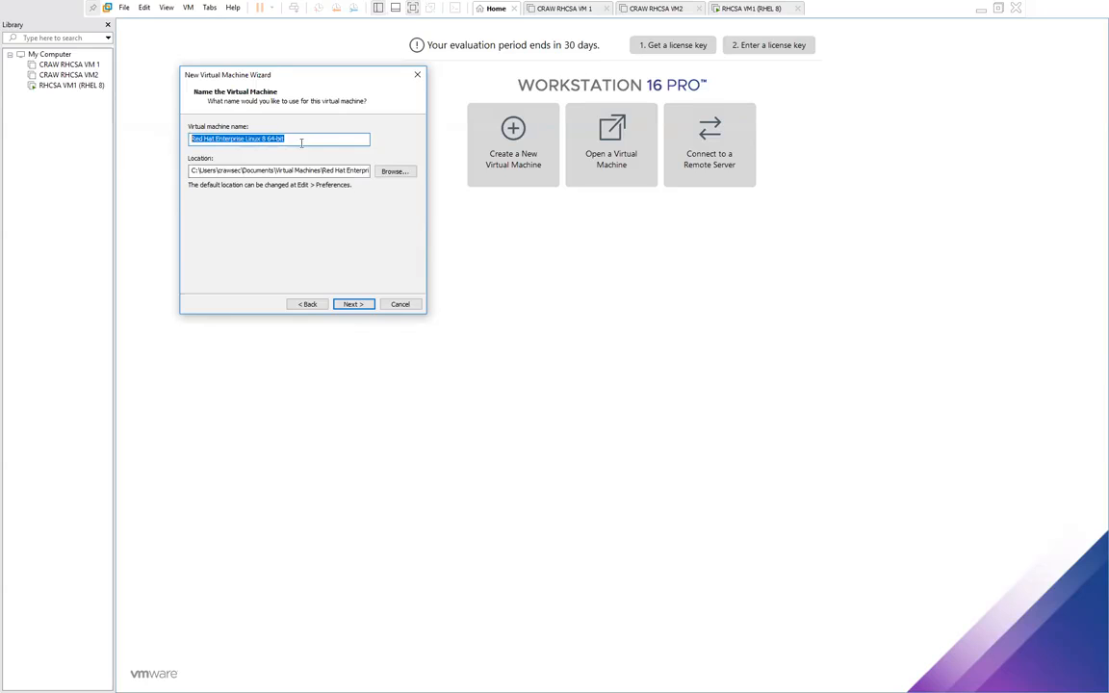
{"action": "type", "text": "VM1"}
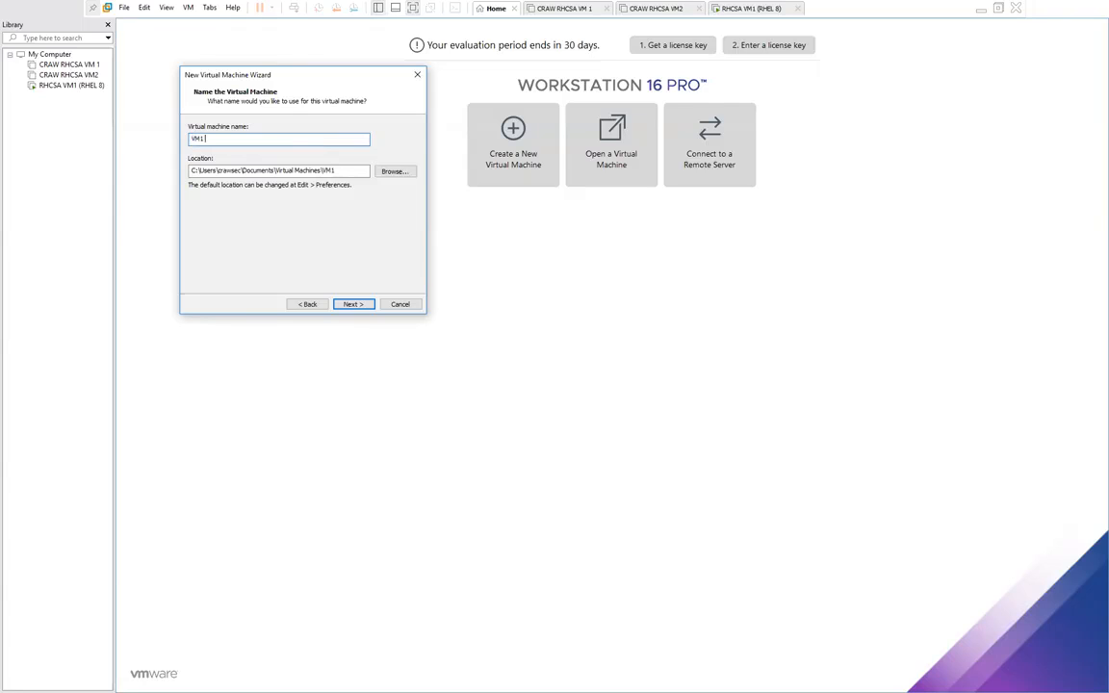
{"action": "type", "text": " on RHEL 8"}
{"action": "left_click_drag", "start_coordinate": [234, 139], "coordinate": [191, 138]}
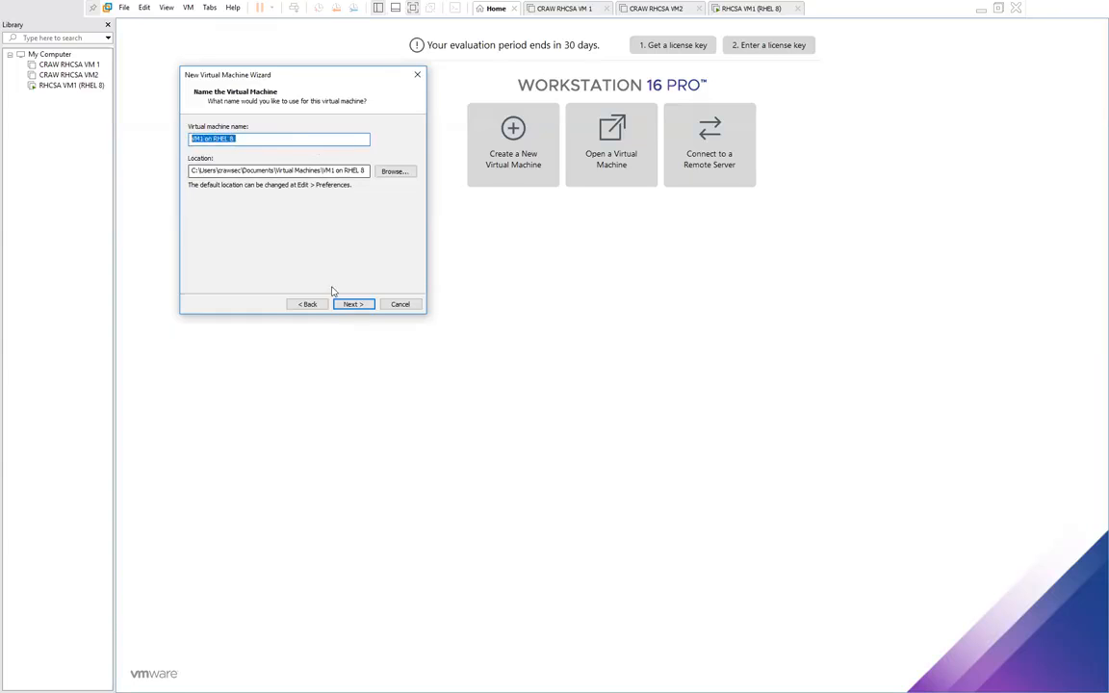
{"action": "left_click_drag", "start_coordinate": [367, 170], "coordinate": [215, 170]}
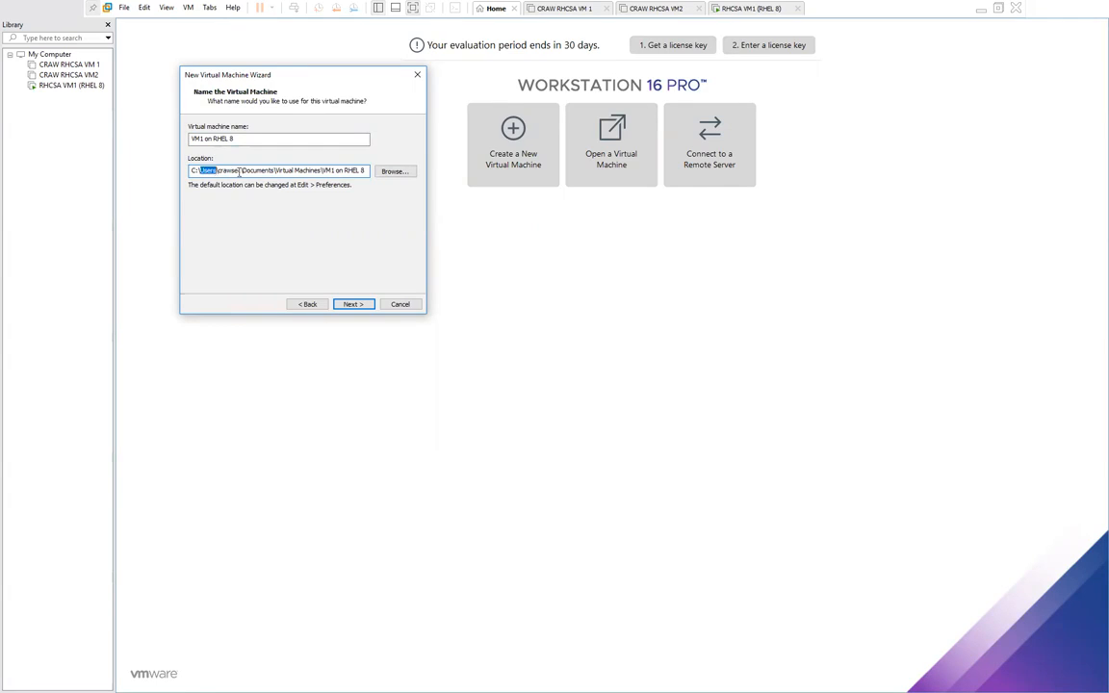
{"action": "left_click_drag", "start_coordinate": [218, 171], "coordinate": [358, 171]}
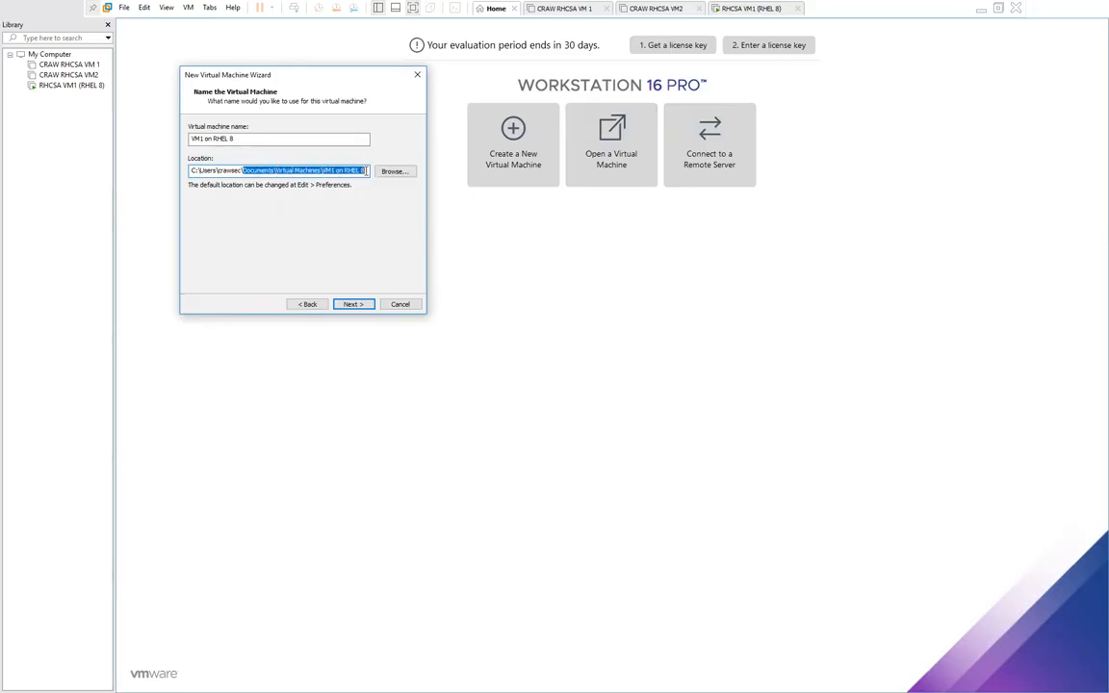
Step: Create a new 'VM1 RHEL8' folder under E:\RHCSA and set it as the storage location
{"action": "left_click", "coordinate": [392, 171]}
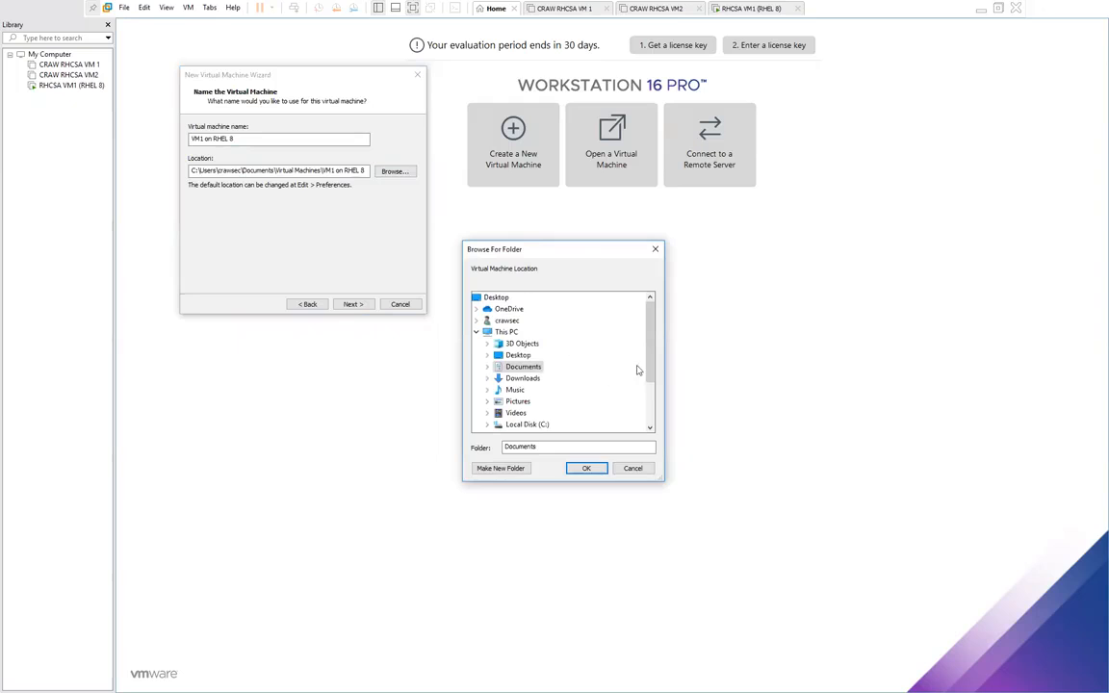
{"action": "left_click_drag", "start_coordinate": [650, 360], "coordinate": [647, 395]}
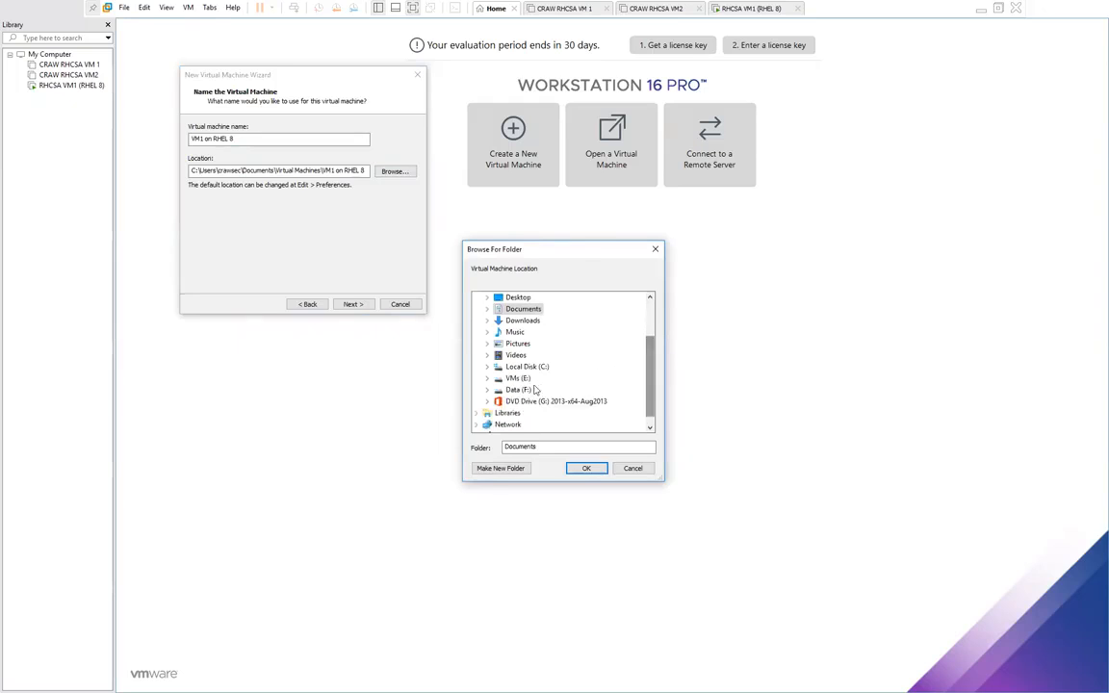
{"action": "left_click", "coordinate": [487, 378]}
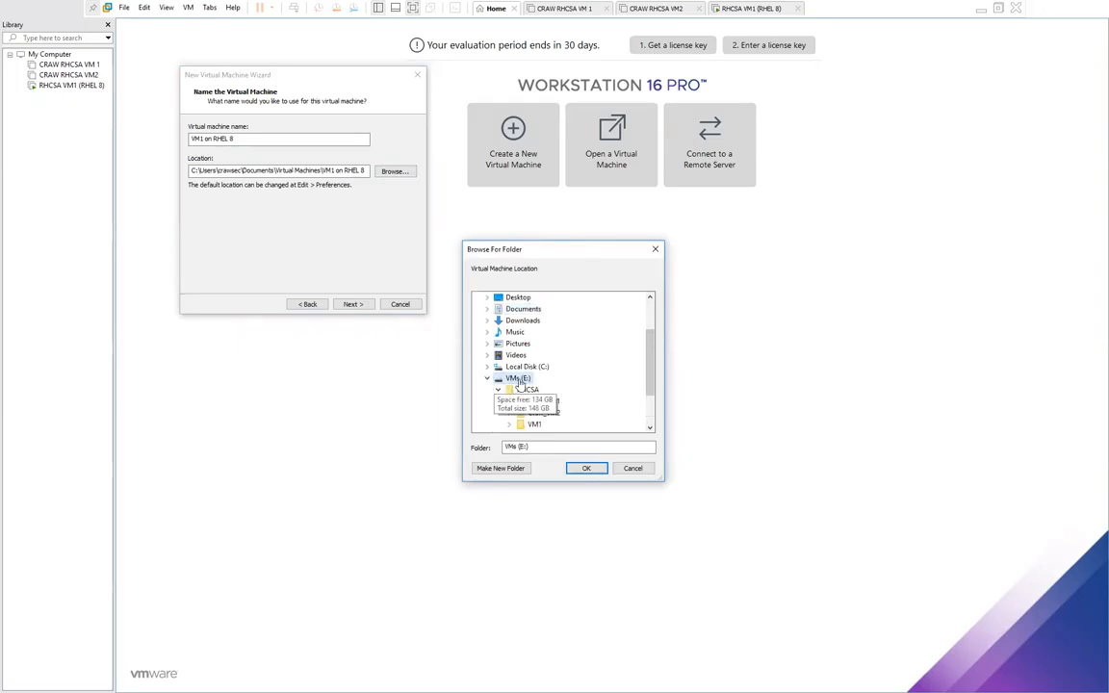
{"action": "left_click", "coordinate": [525, 389]}
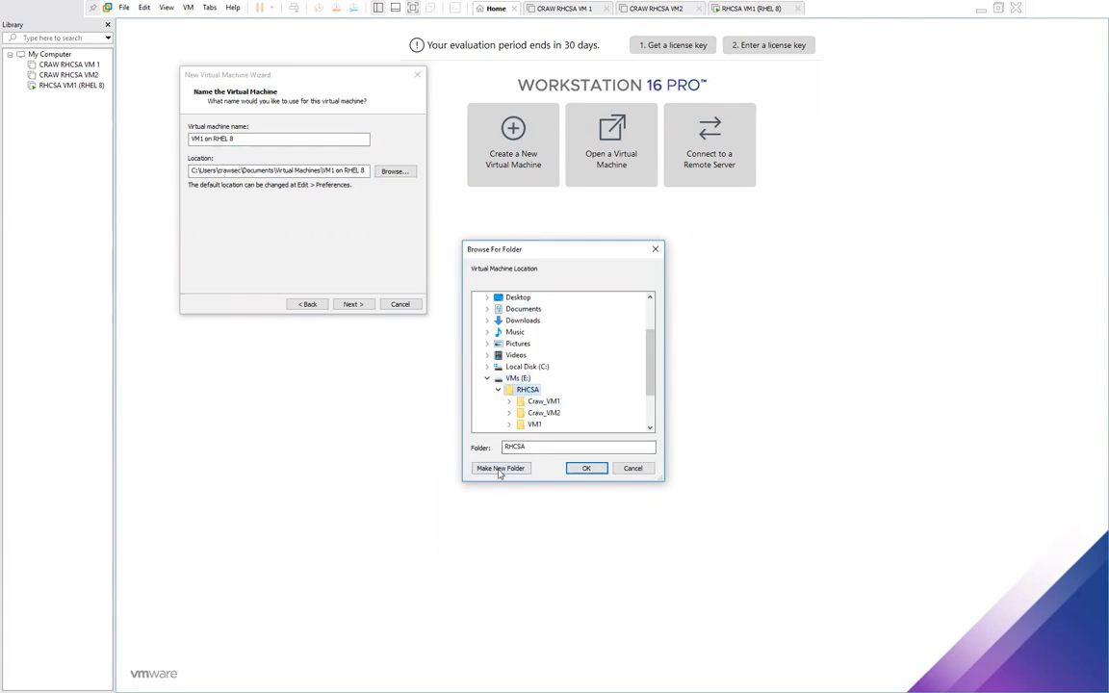
{"action": "left_click", "coordinate": [510, 469]}
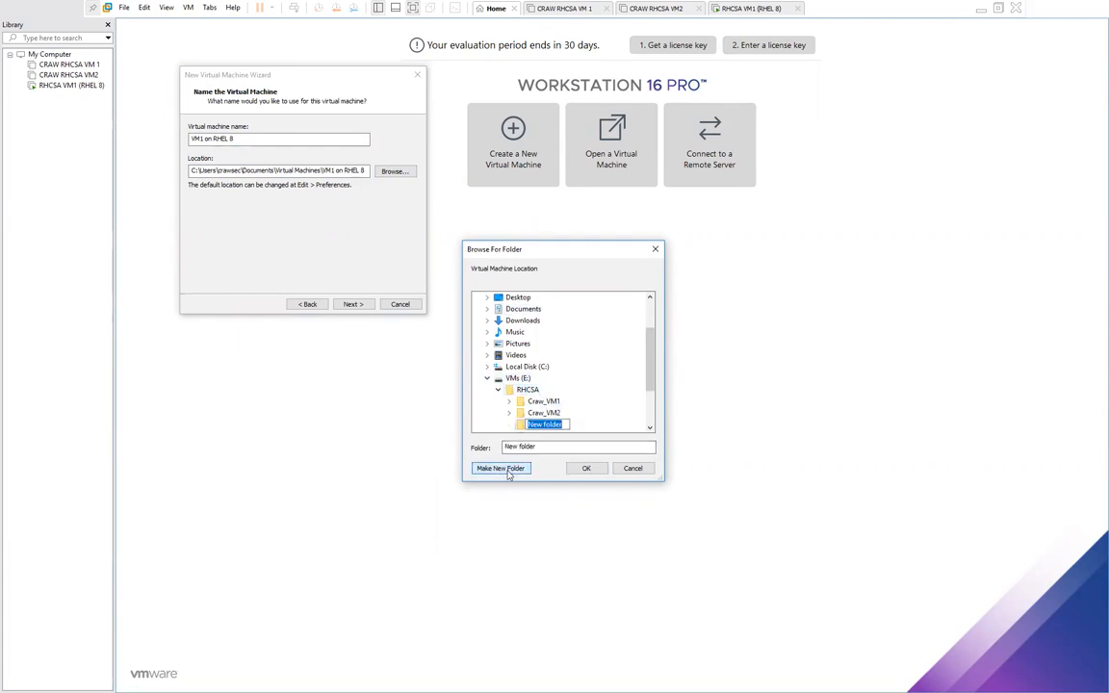
{"action": "type", "text": "VM1 RHEL8"}
{"action": "left_click", "coordinate": [587, 414]}
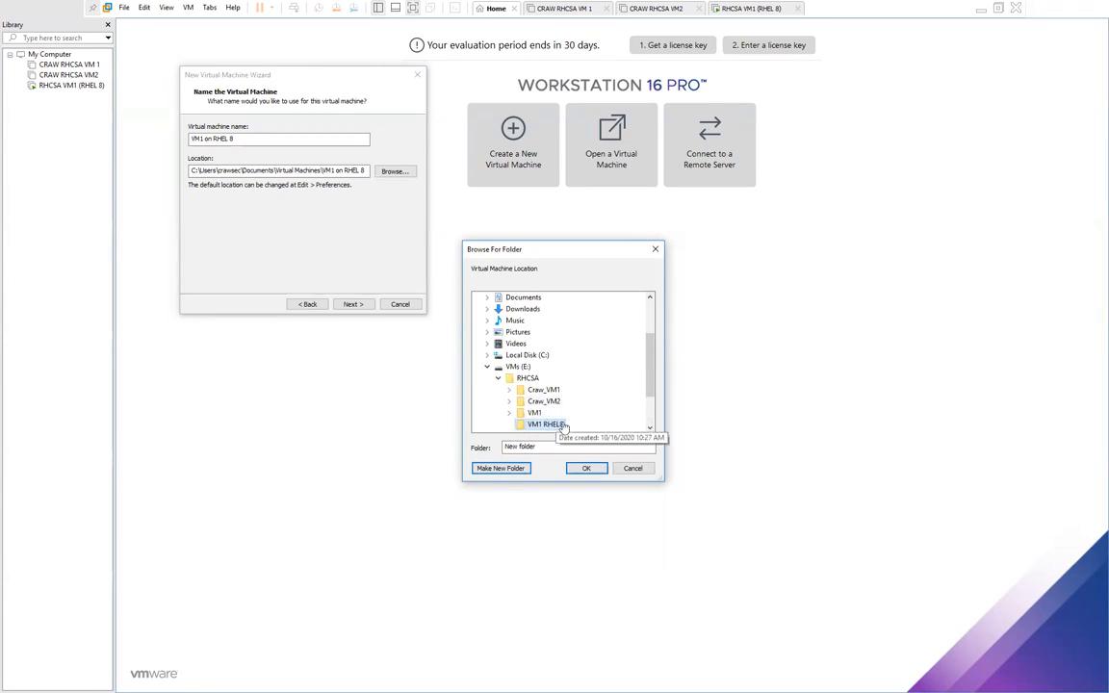
{"action": "left_click", "coordinate": [587, 469]}
{"action": "left_click_drag", "start_coordinate": [281, 170], "coordinate": [186, 171]}
{"action": "left_click", "coordinate": [263, 171]}
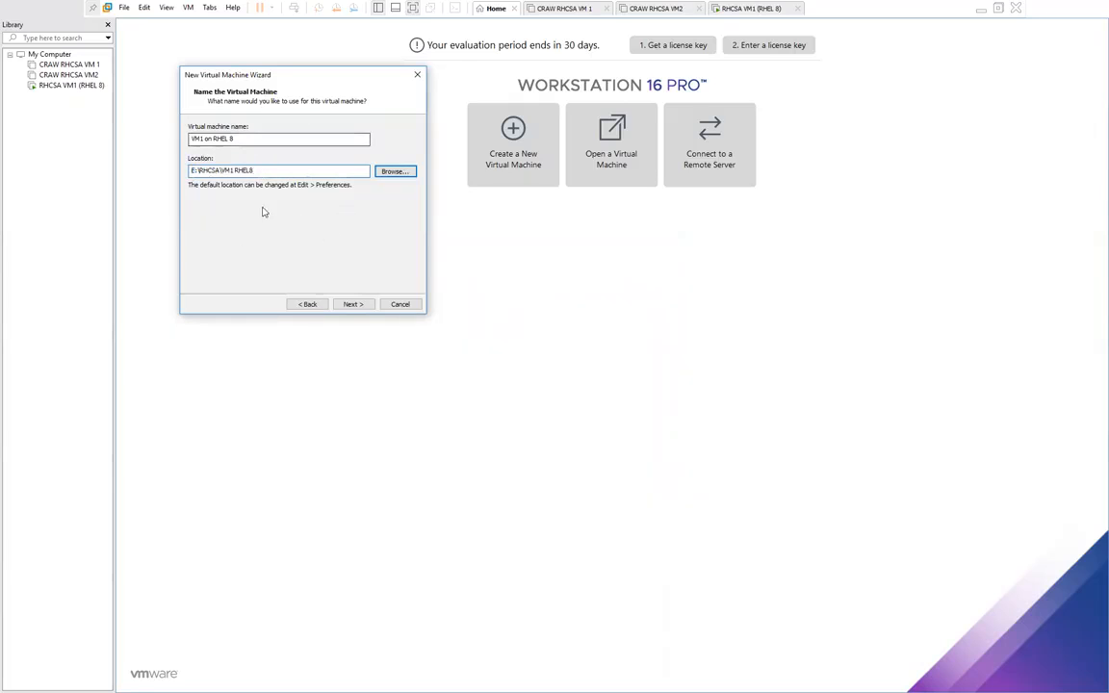
{"action": "left_click_drag", "start_coordinate": [255, 170], "coordinate": [188, 171]}
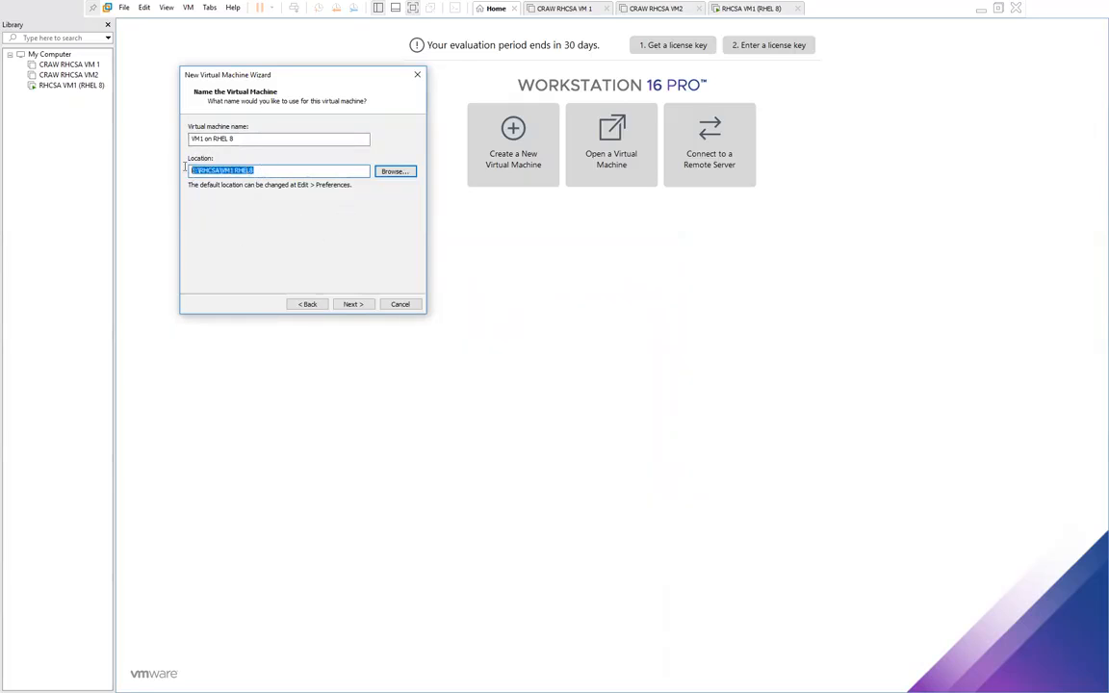
Step: Set a 200 GB maximum disk size split into multiple files, then customise the hardware
{"action": "left_click", "coordinate": [353, 305]}
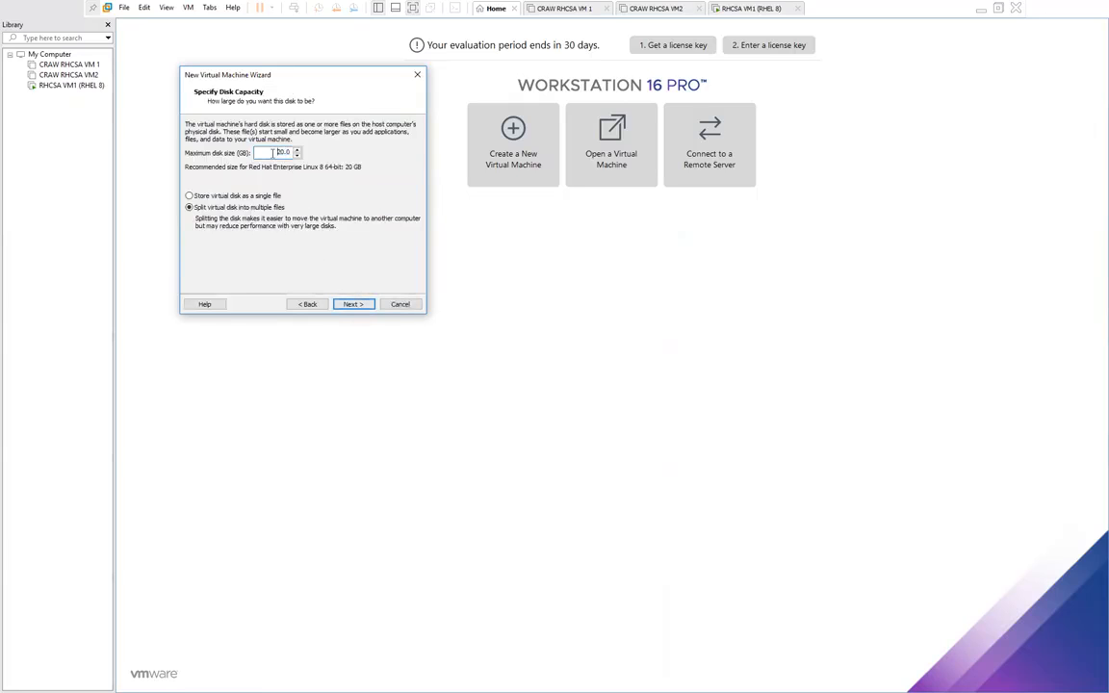
{"action": "type", "text": "200"}
{"action": "left_click", "coordinate": [352, 304]}
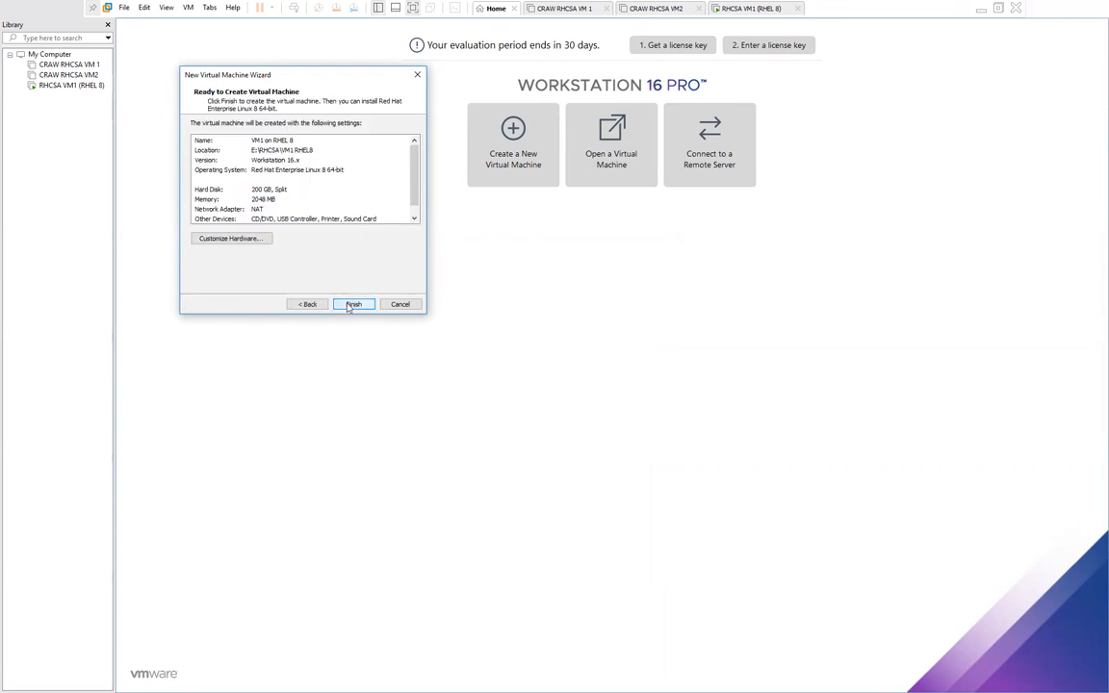
{"action": "left_click", "coordinate": [225, 242]}
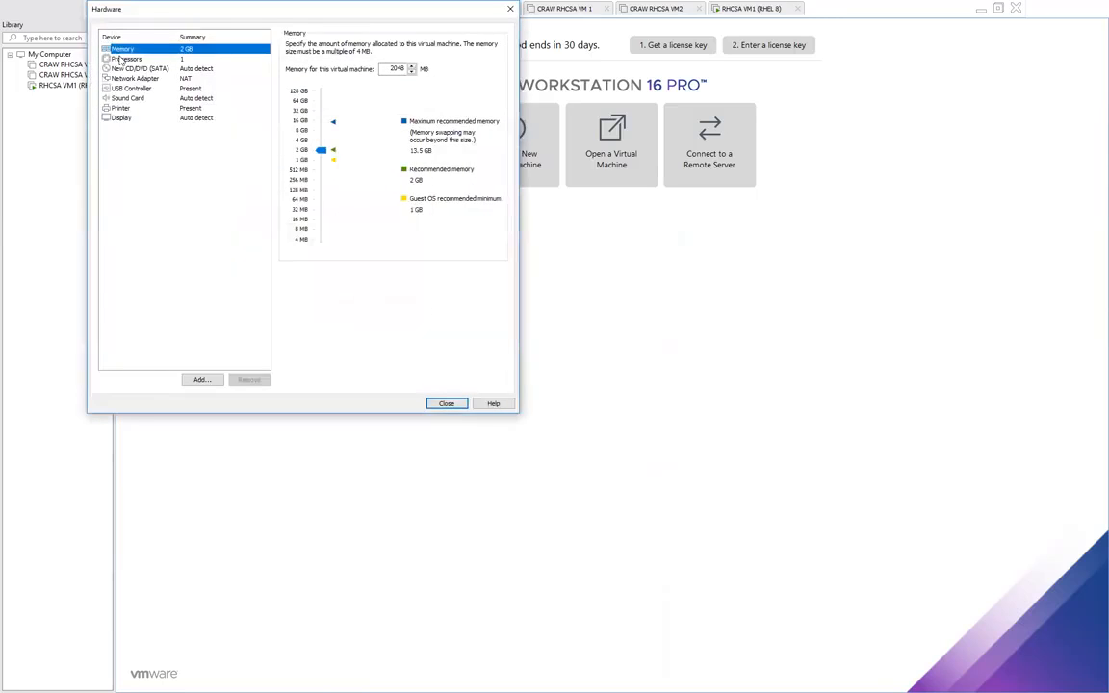
Step: Set the processor to 4 cores and enable Intel VT-x/EPT or AMD-V/RVI virtualization
{"action": "left_click", "coordinate": [109, 58]}
{"action": "left_click", "coordinate": [394, 61]}
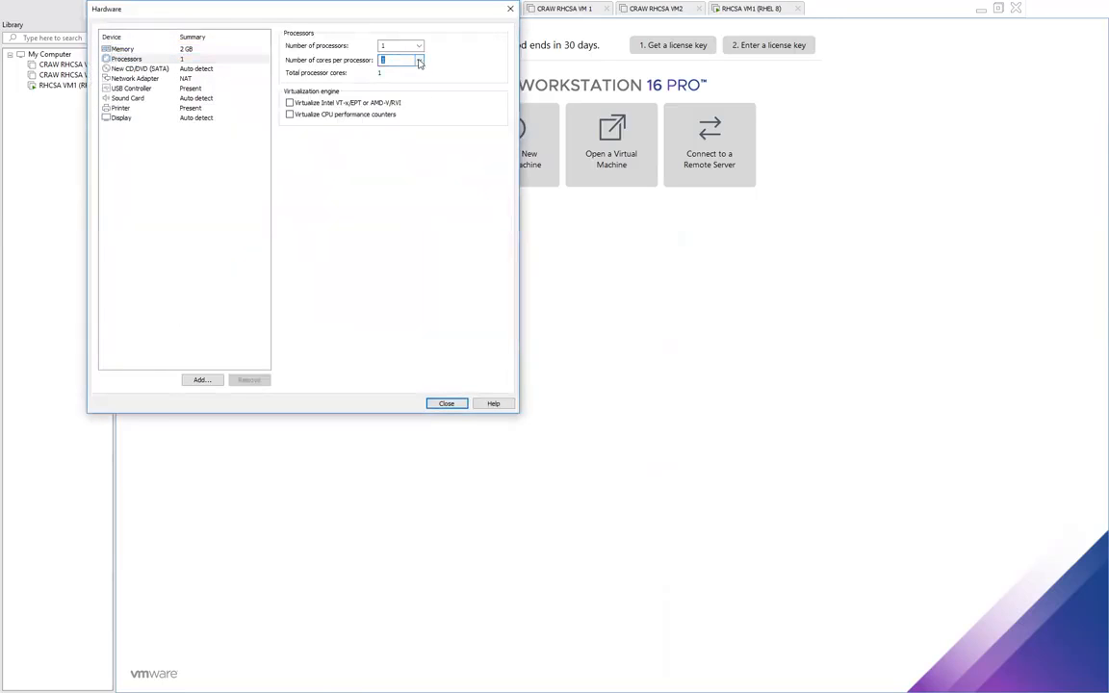
{"action": "left_click", "coordinate": [419, 60]}
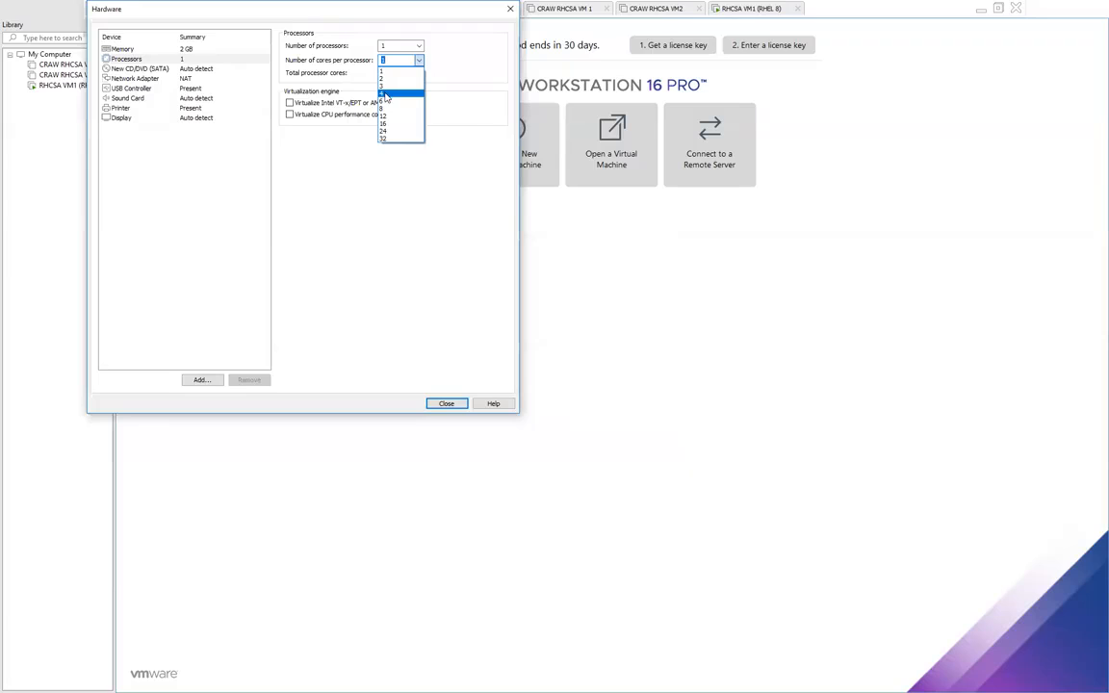
{"action": "left_click", "coordinate": [384, 94]}
{"action": "left_click", "coordinate": [383, 61]}
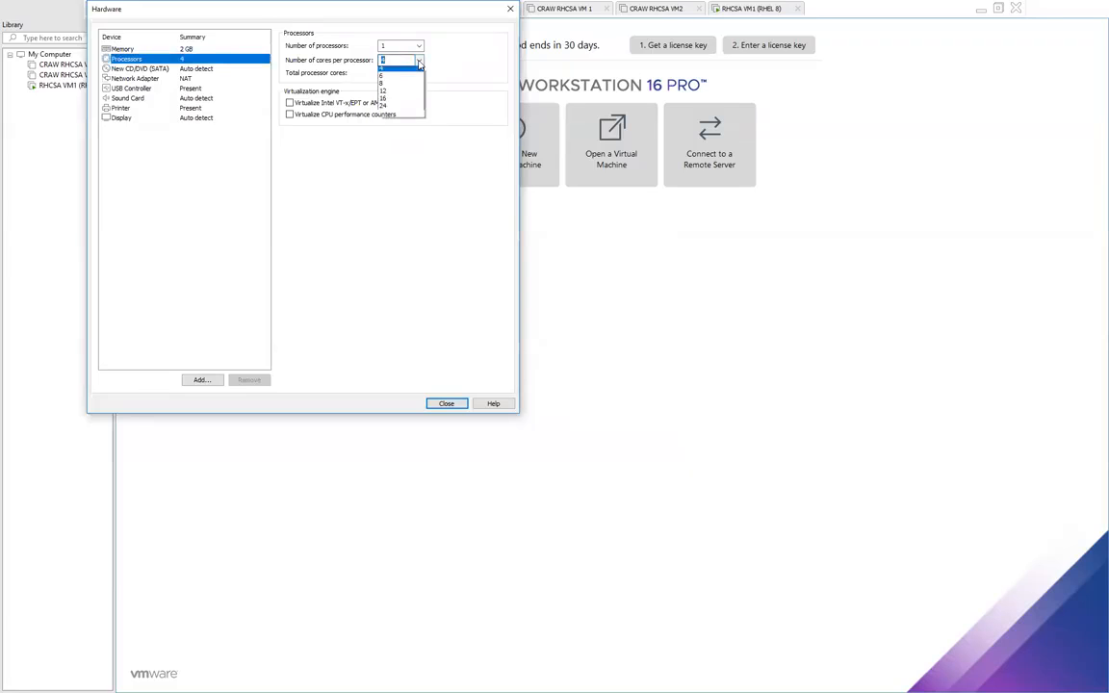
{"action": "left_click", "coordinate": [385, 102]}
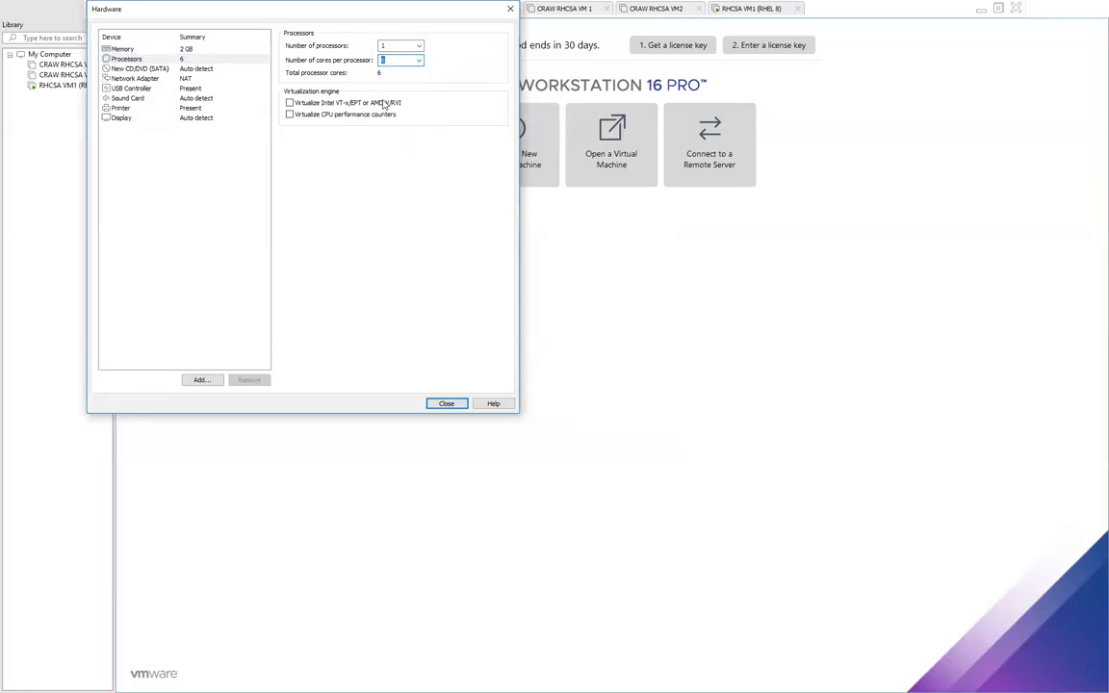
{"action": "left_click", "coordinate": [417, 60]}
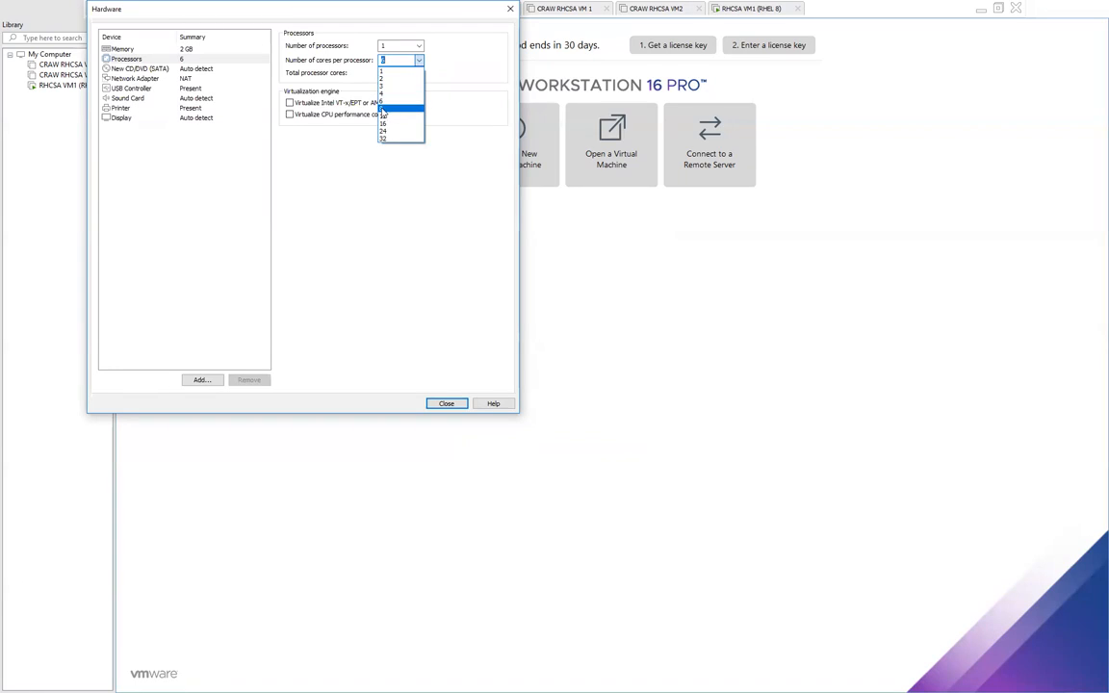
{"action": "left_click", "coordinate": [389, 109]}
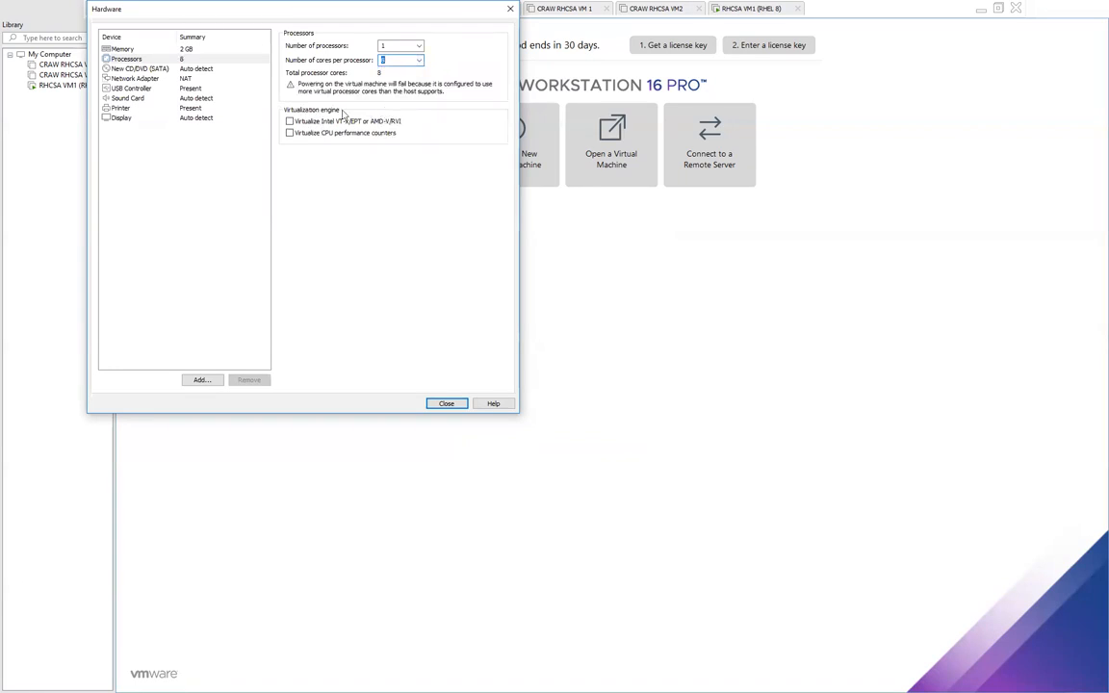
{"action": "left_click", "coordinate": [412, 60]}
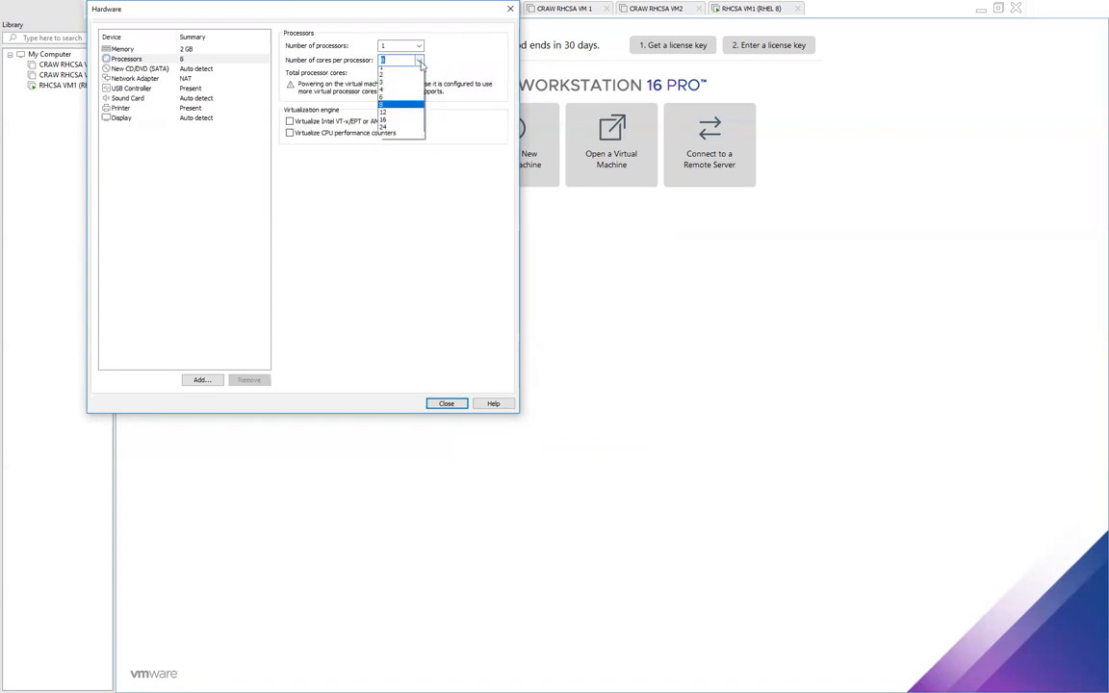
{"action": "left_click", "coordinate": [383, 102]}
{"action": "left_click", "coordinate": [420, 61]}
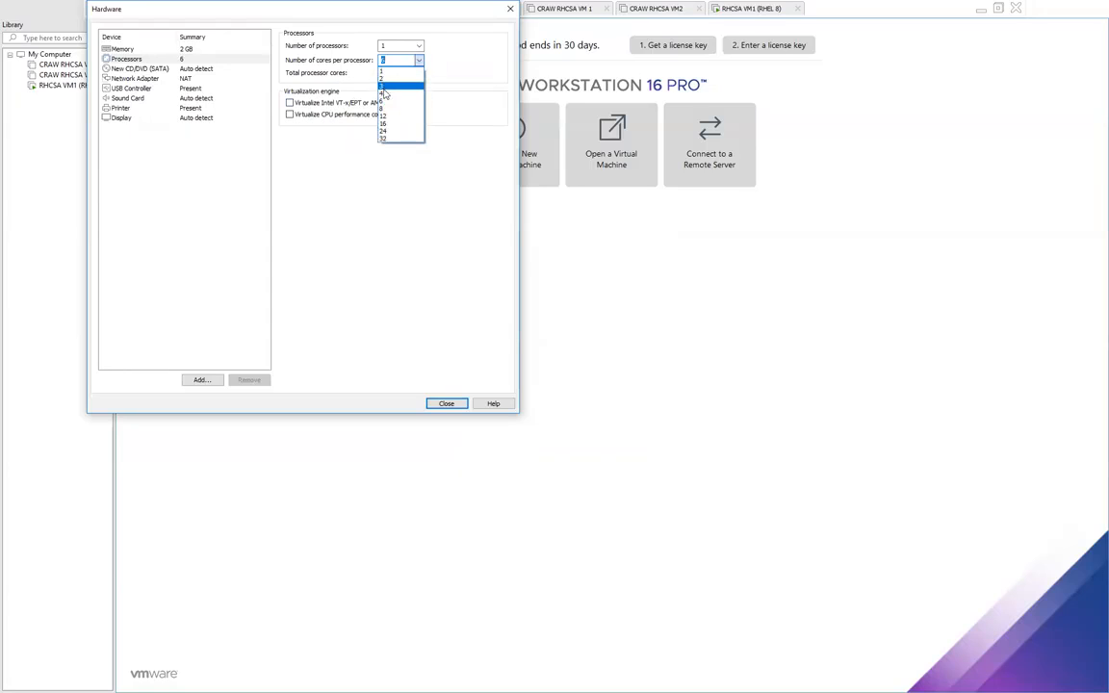
{"action": "left_click", "coordinate": [399, 104]}
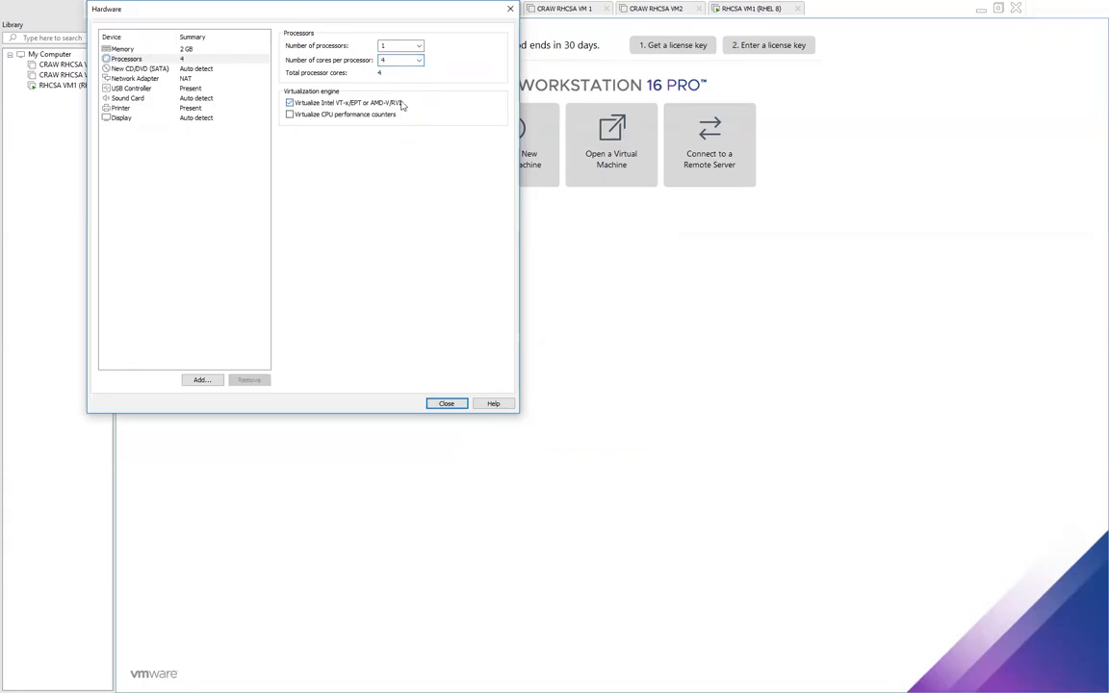
Step: Review the network adapter, USB, sound, printer and display settings, then close Customize Hardware
{"action": "left_click", "coordinate": [133, 78]}
{"action": "left_click", "coordinate": [172, 88]}
{"action": "left_click", "coordinate": [173, 98]}
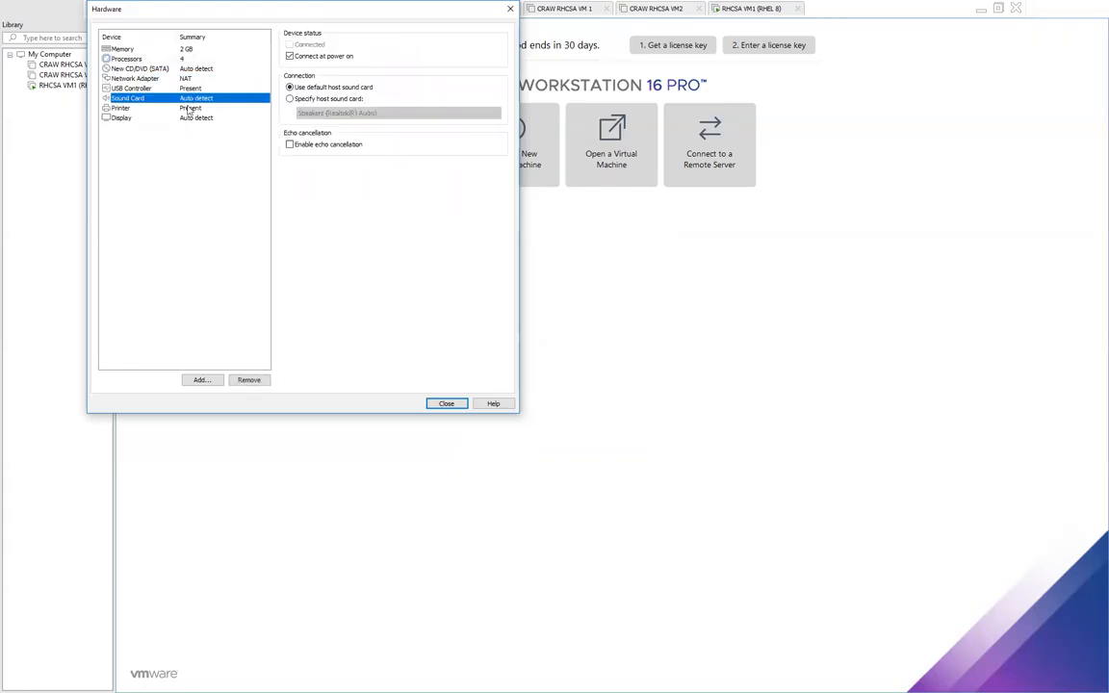
{"action": "left_click", "coordinate": [178, 107]}
{"action": "left_click", "coordinate": [187, 117]}
{"action": "left_click", "coordinate": [170, 78]}
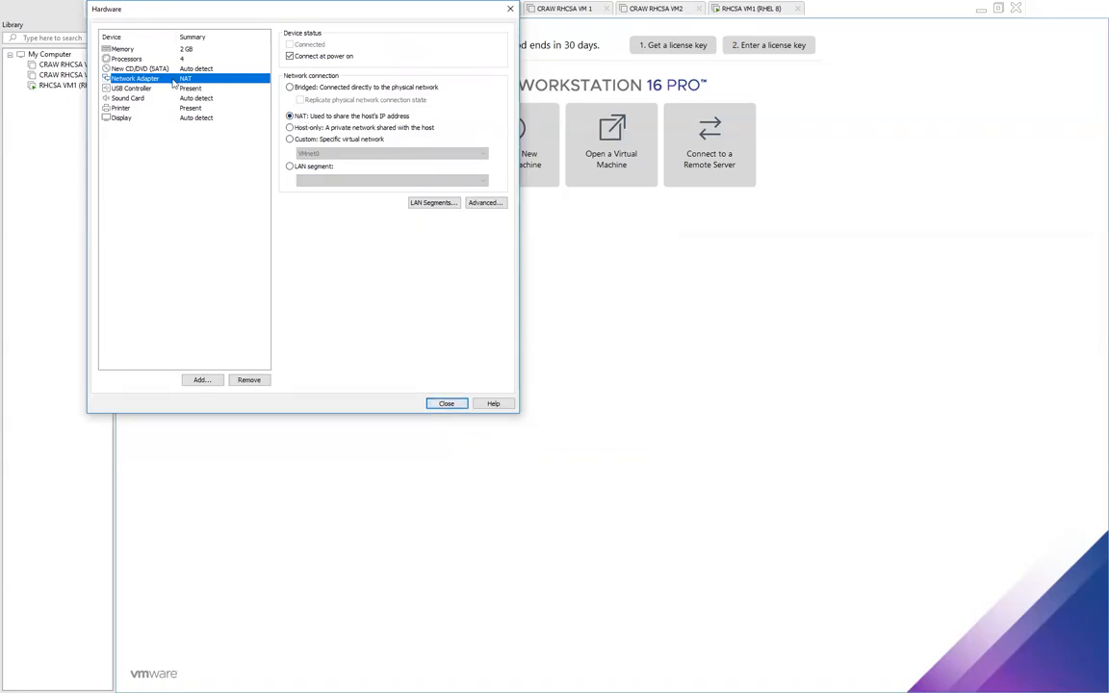
{"action": "left_click", "coordinate": [200, 117]}
{"action": "left_click", "coordinate": [173, 98]}
{"action": "left_click", "coordinate": [191, 89]}
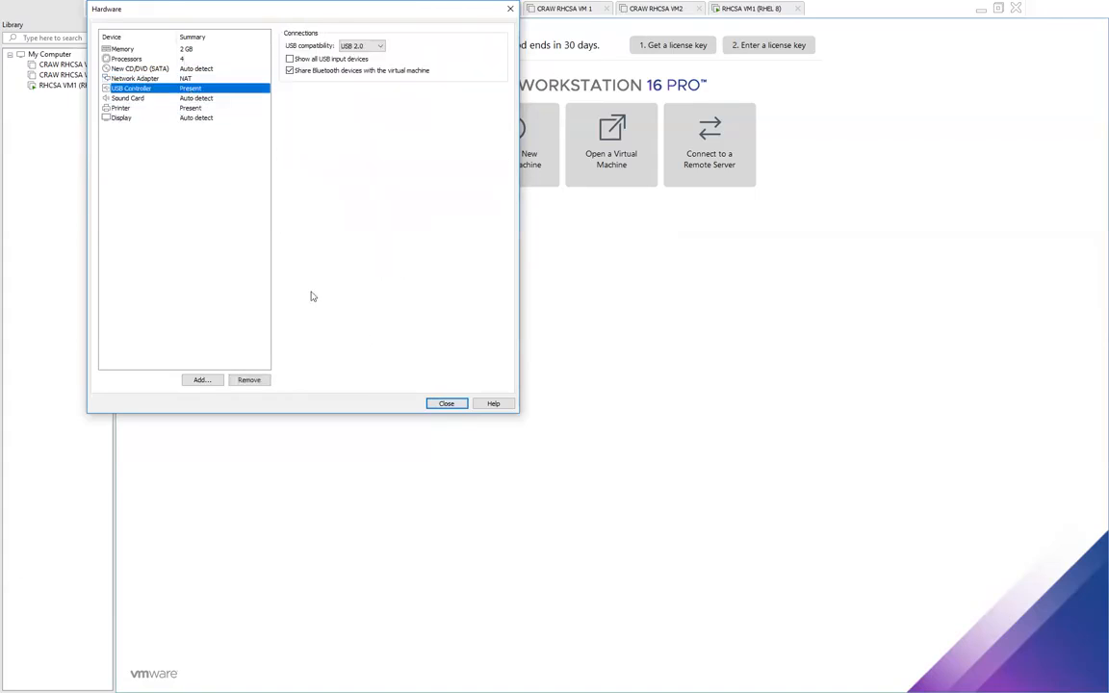
{"action": "left_click", "coordinate": [445, 405]}
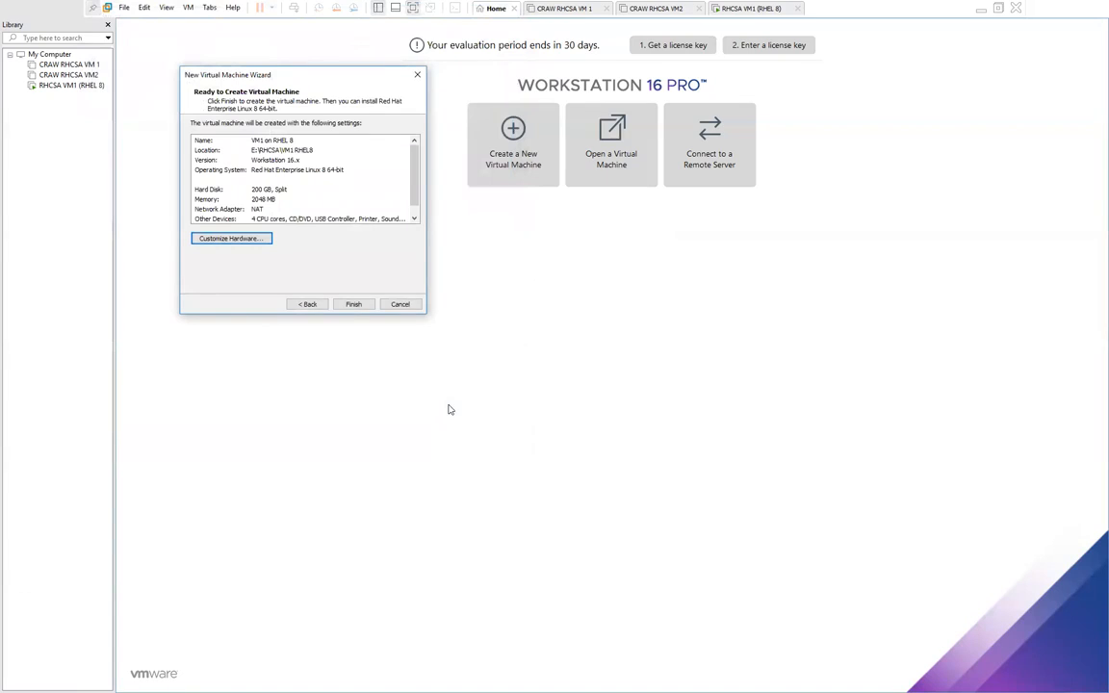
Step: Finish the wizard to create VM1 on RHEL 8 with 2 GB memory and 4 processors
{"action": "left_click", "coordinate": [355, 304]}
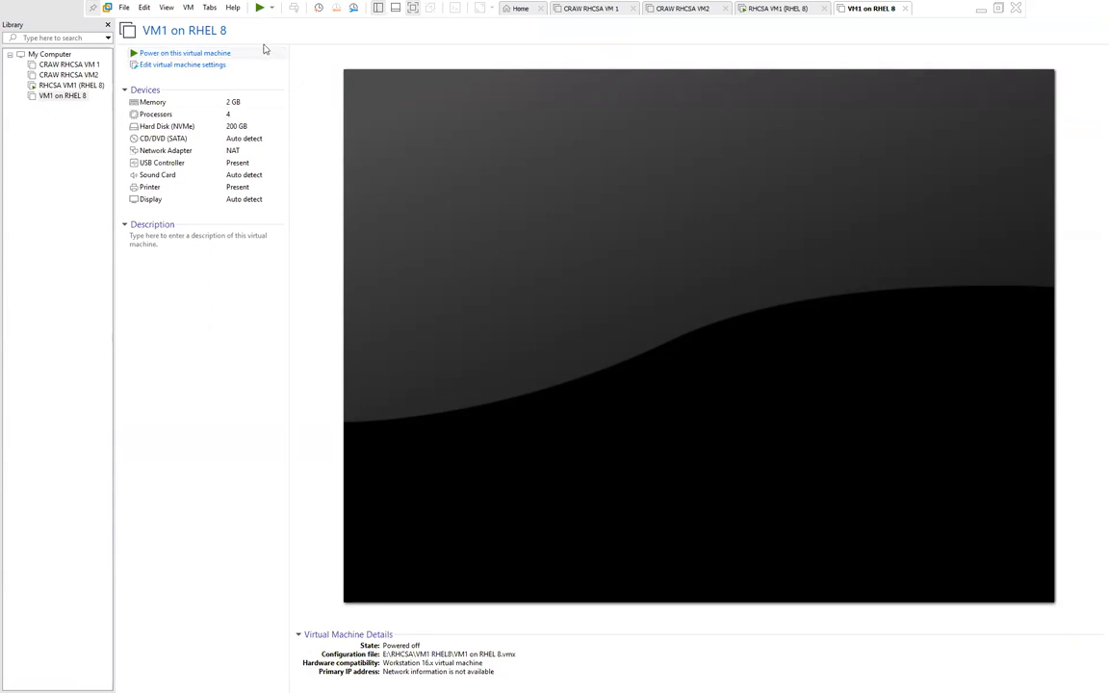
Step: Power on VM1 on RHEL 8 and bring up the guest power options menu
{"action": "left_click", "coordinate": [206, 56]}
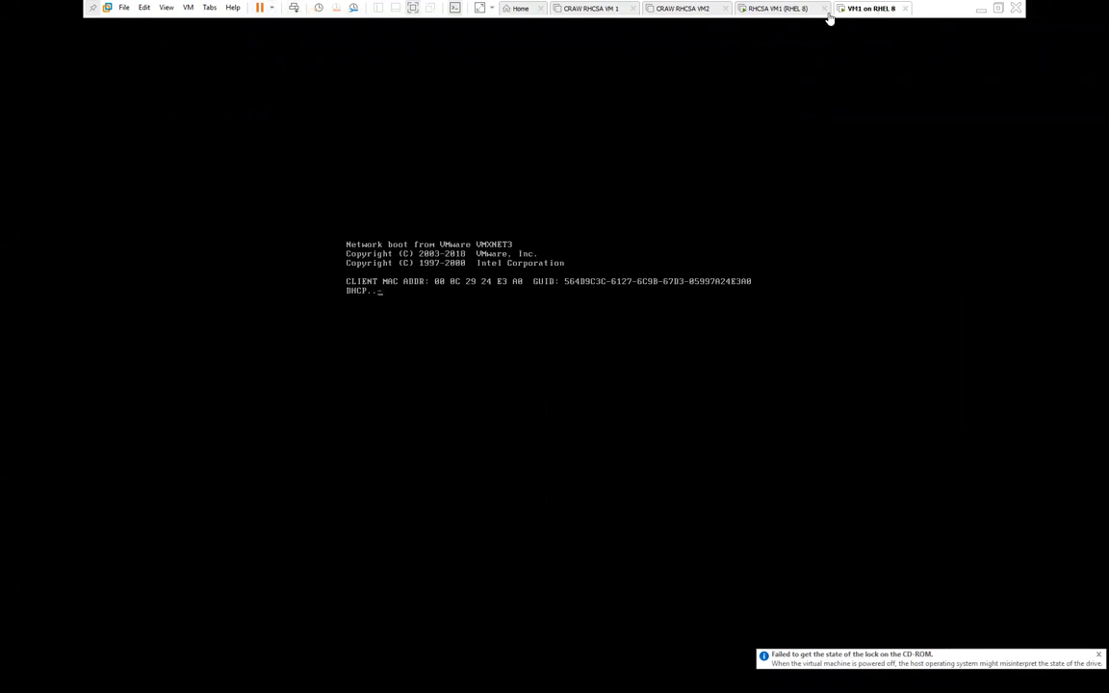
{"action": "left_click", "coordinate": [271, 8]}
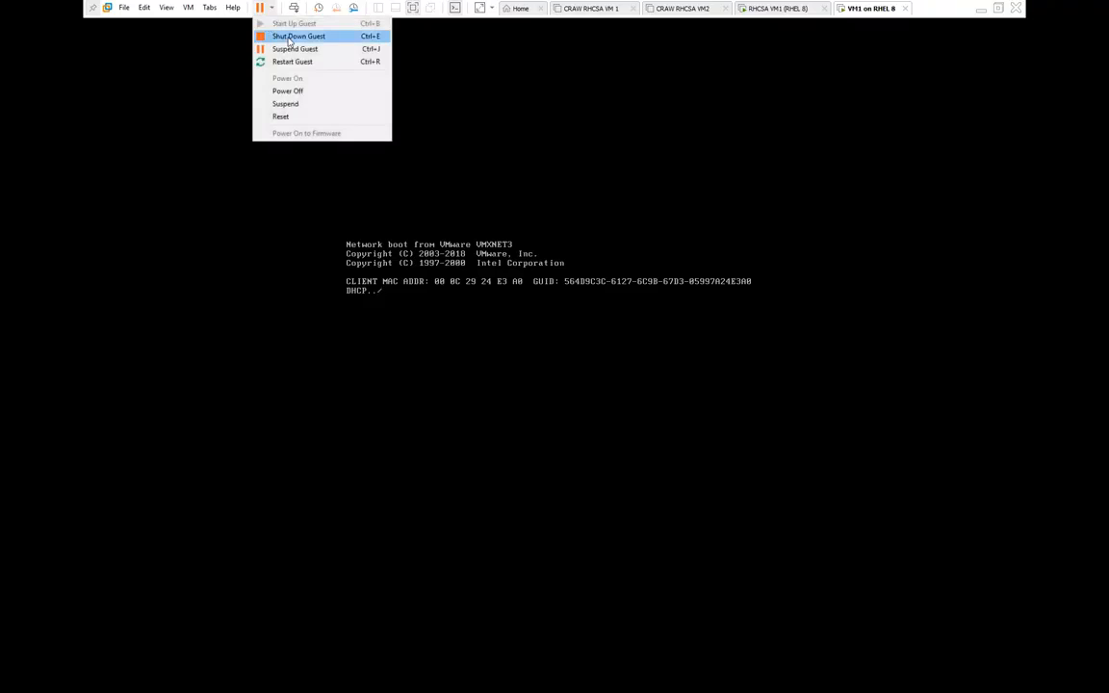
Step: Shut down the guest and set the VM's CD/DVD drive to use an ISO image file
{"action": "left_click", "coordinate": [289, 37]}
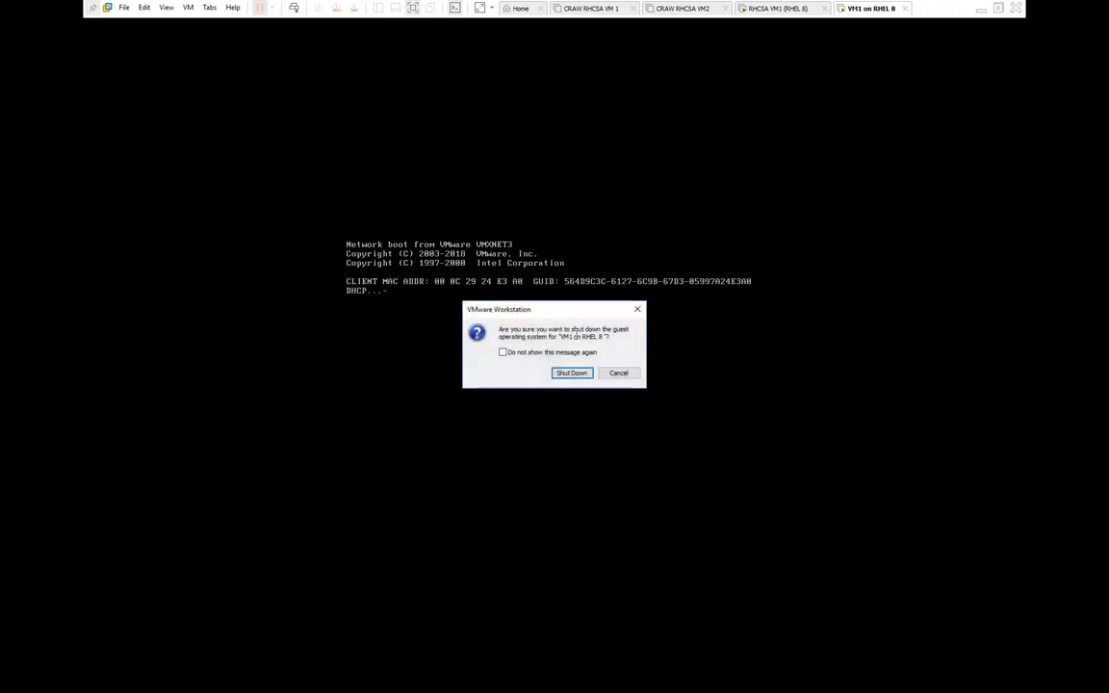
{"action": "left_click", "coordinate": [570, 374]}
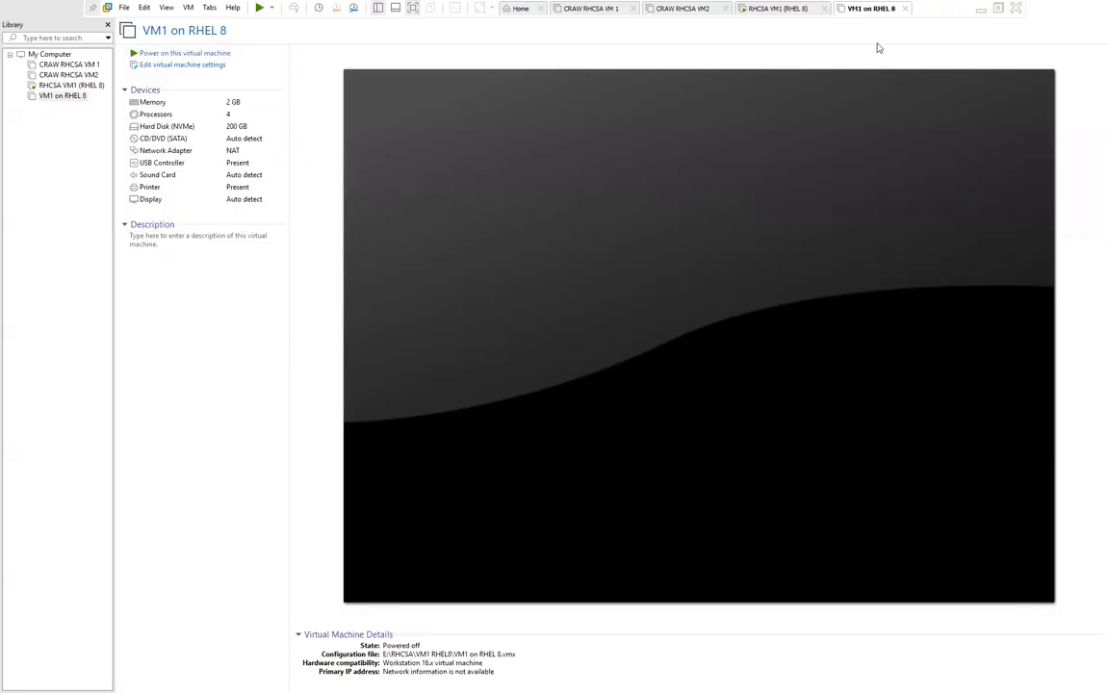
{"action": "left_click", "coordinate": [166, 64]}
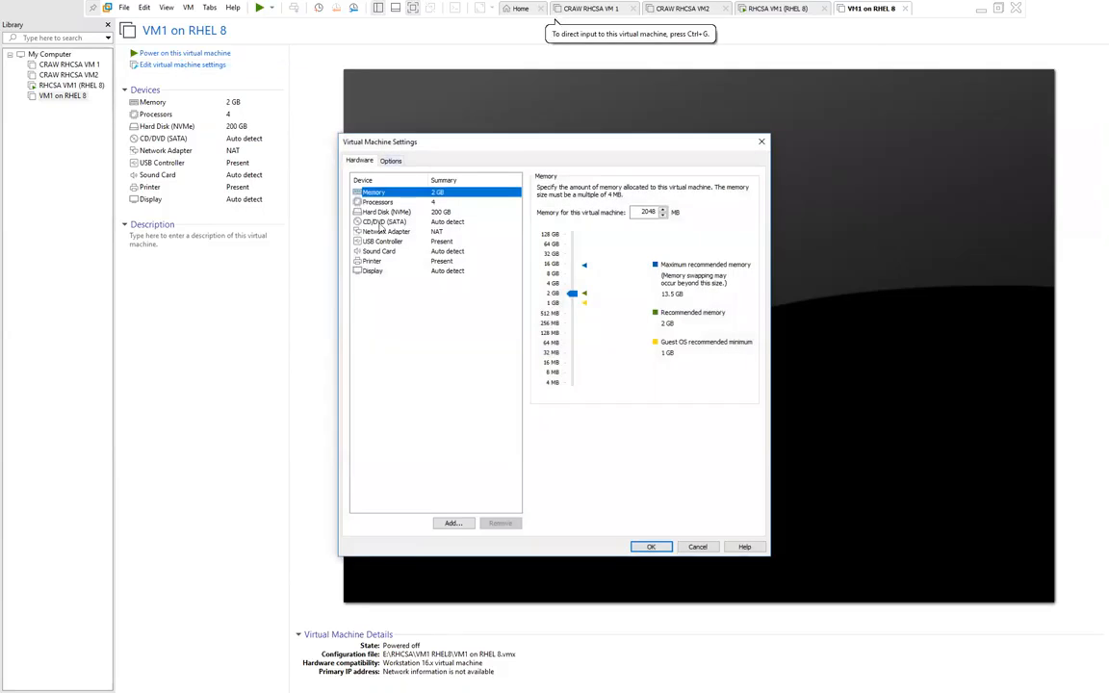
{"action": "left_click", "coordinate": [414, 222]}
{"action": "left_click", "coordinate": [558, 258]}
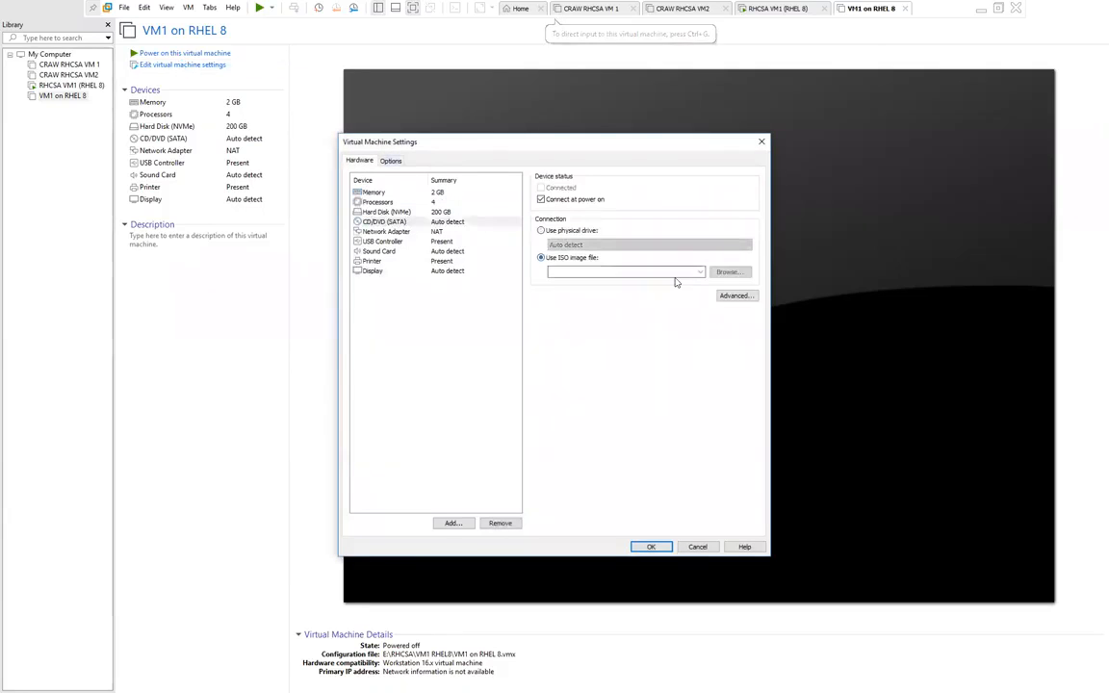
Step: Select RHEL-8.0-x86_64-dvd.iso from the Craw Security data folder on F: and save the settings
{"action": "left_click", "coordinate": [728, 272]}
{"action": "scroll", "coordinate": [433, 311], "scroll_direction": "down", "scroll_amount": 2}
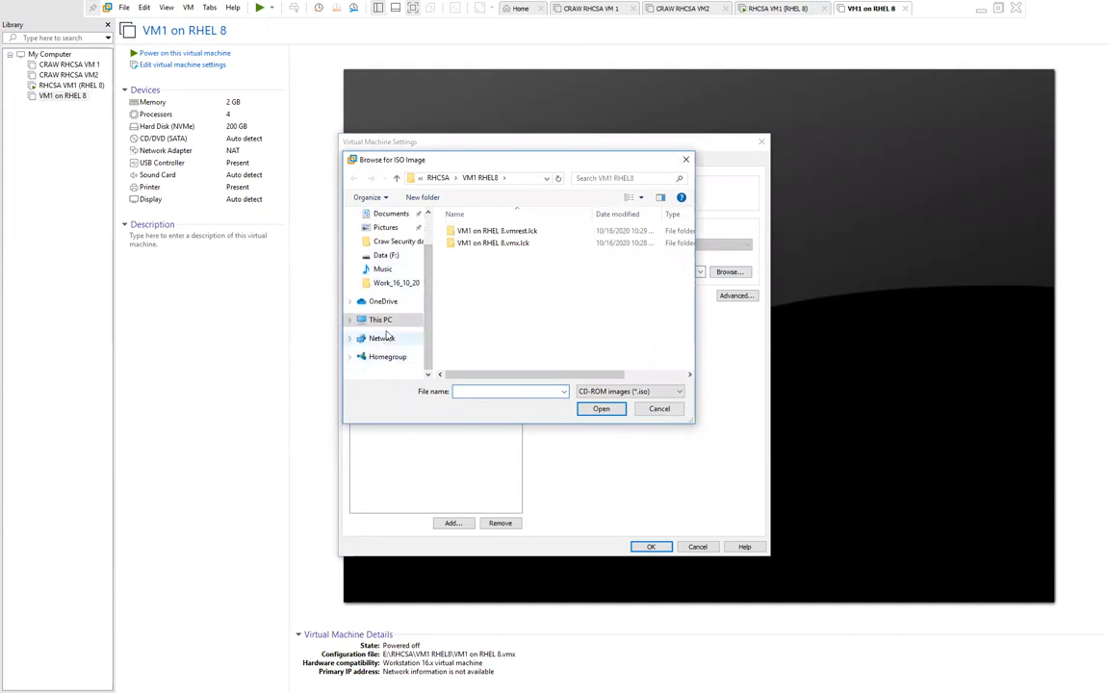
{"action": "left_click", "coordinate": [381, 319]}
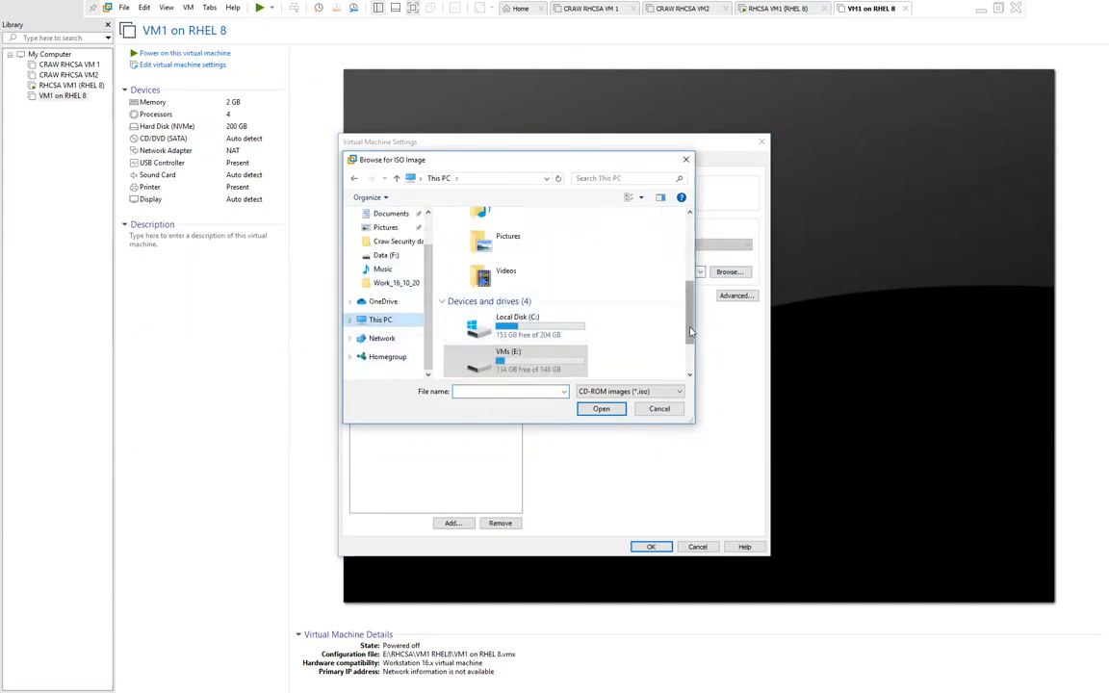
{"action": "scroll", "coordinate": [577, 308], "scroll_direction": "down", "scroll_amount": 3}
{"action": "double_click", "coordinate": [492, 300]}
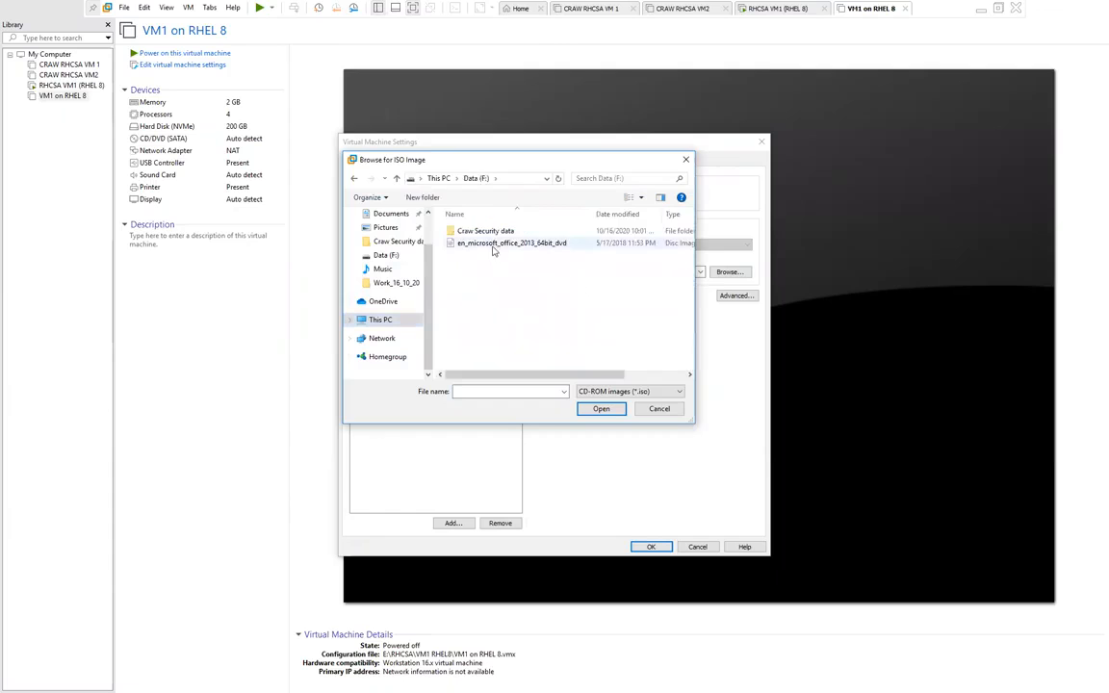
{"action": "double_click", "coordinate": [485, 231]}
{"action": "left_click", "coordinate": [489, 291]}
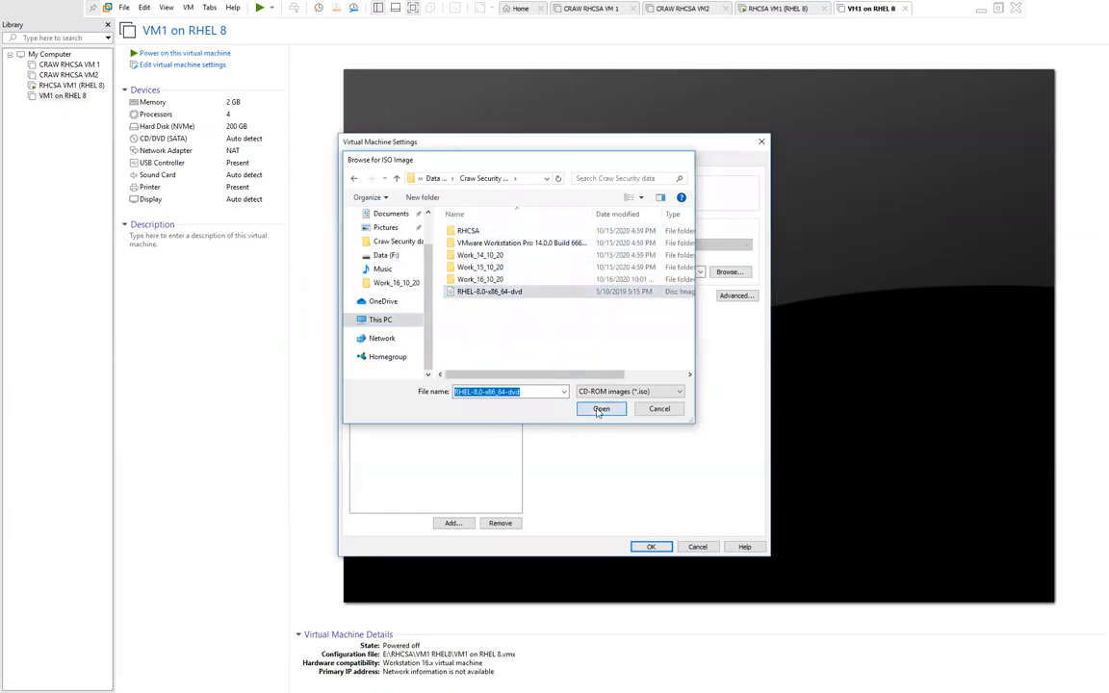
{"action": "left_click", "coordinate": [600, 409]}
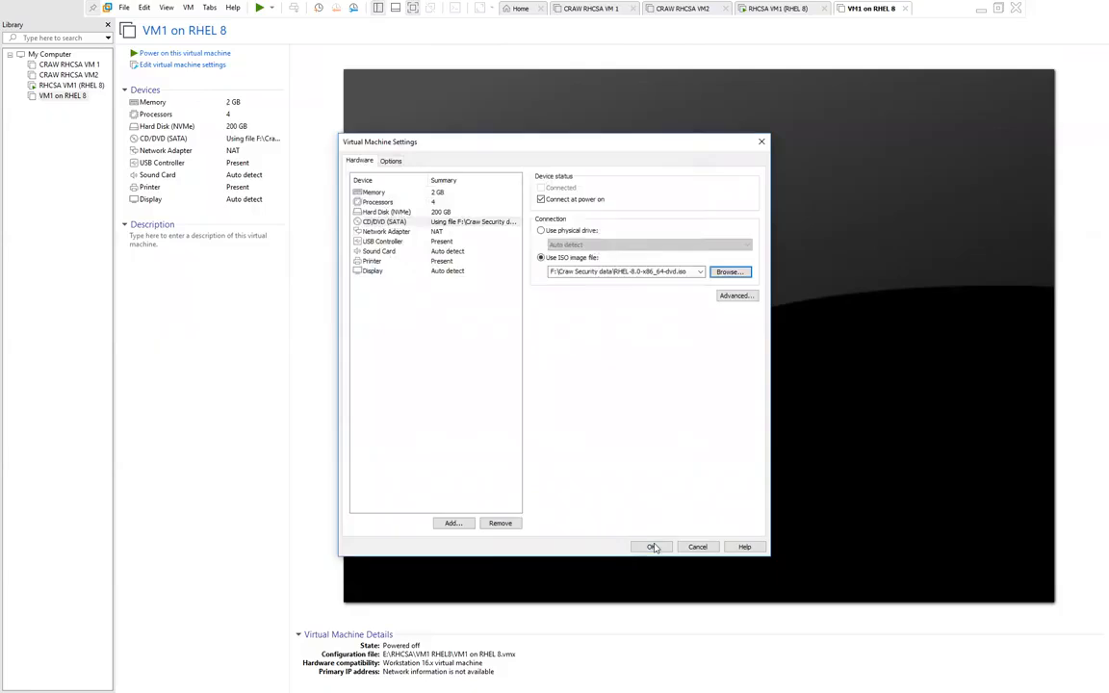
{"action": "left_click", "coordinate": [651, 547]}
Step: Power on the VM and boot the 'Install Red Hat Enterprise Linux 8.0.0' menu entry
{"action": "left_click", "coordinate": [183, 54]}
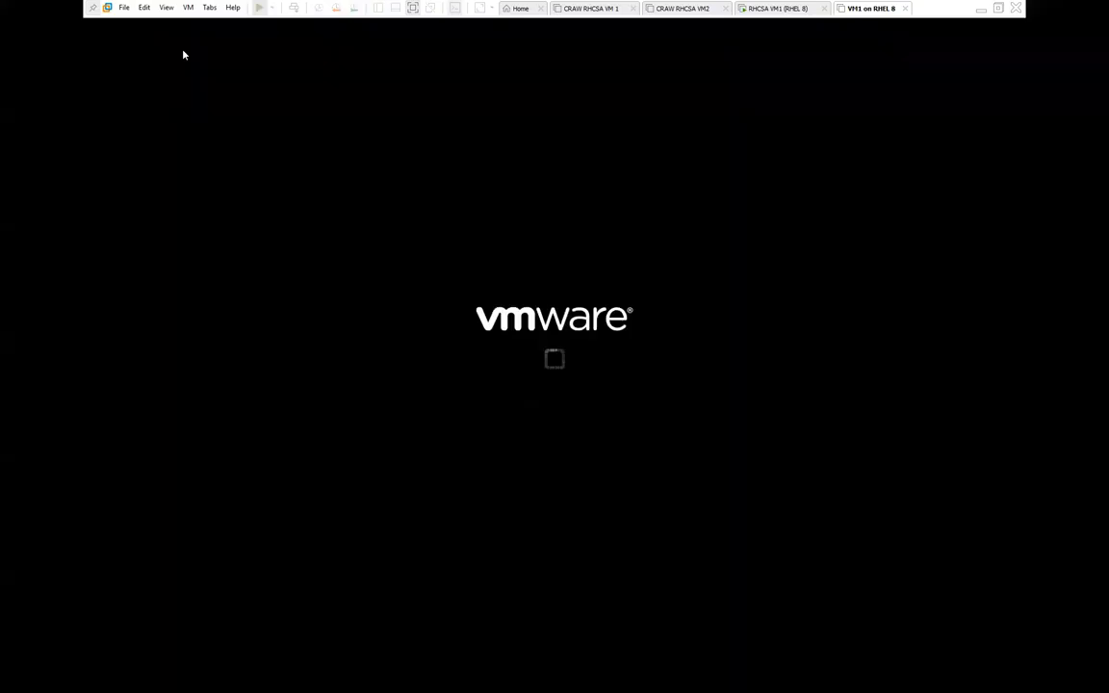
{"action": "left_click", "coordinate": [556, 25]}
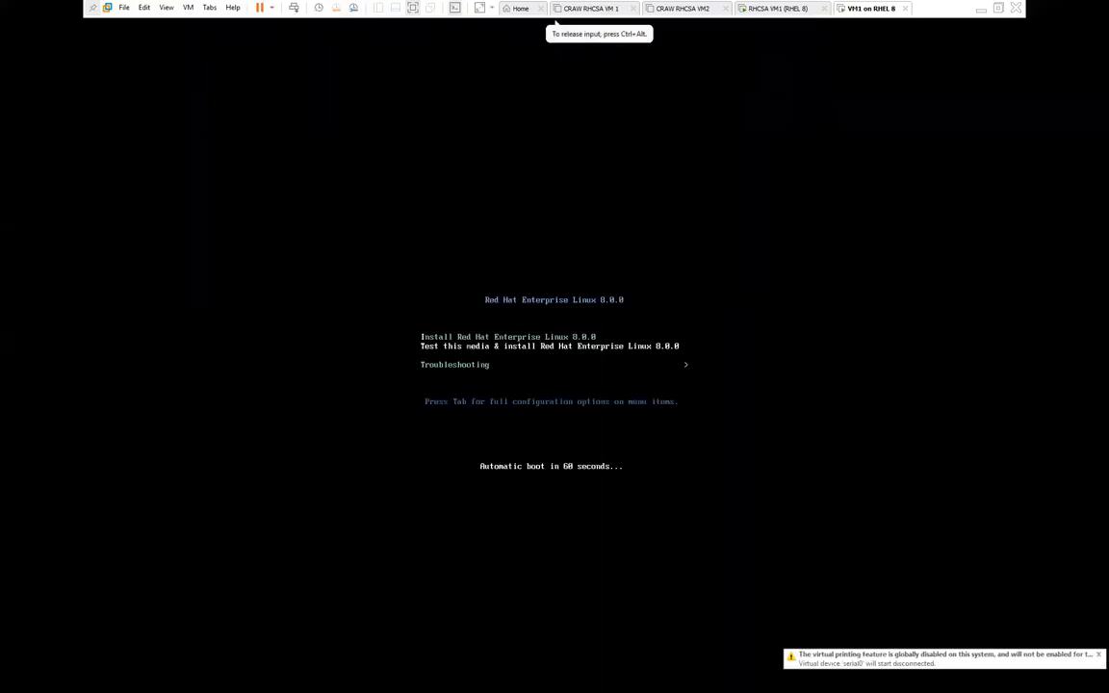
{"action": "key", "text": "Up"}
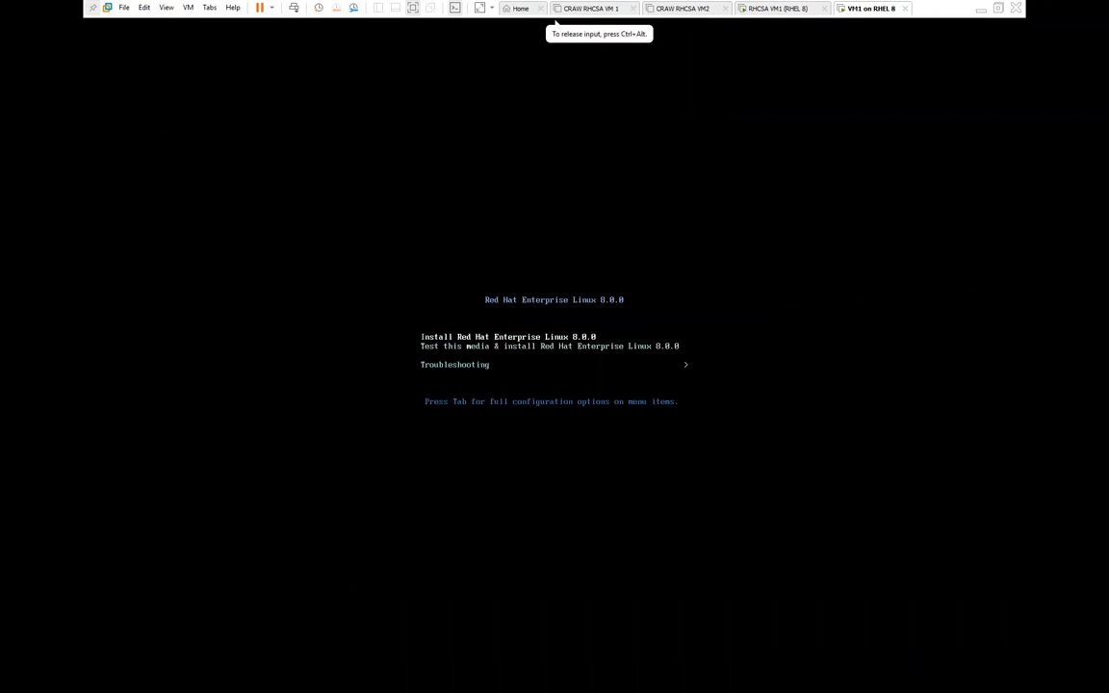
{"action": "key", "text": "Return"}
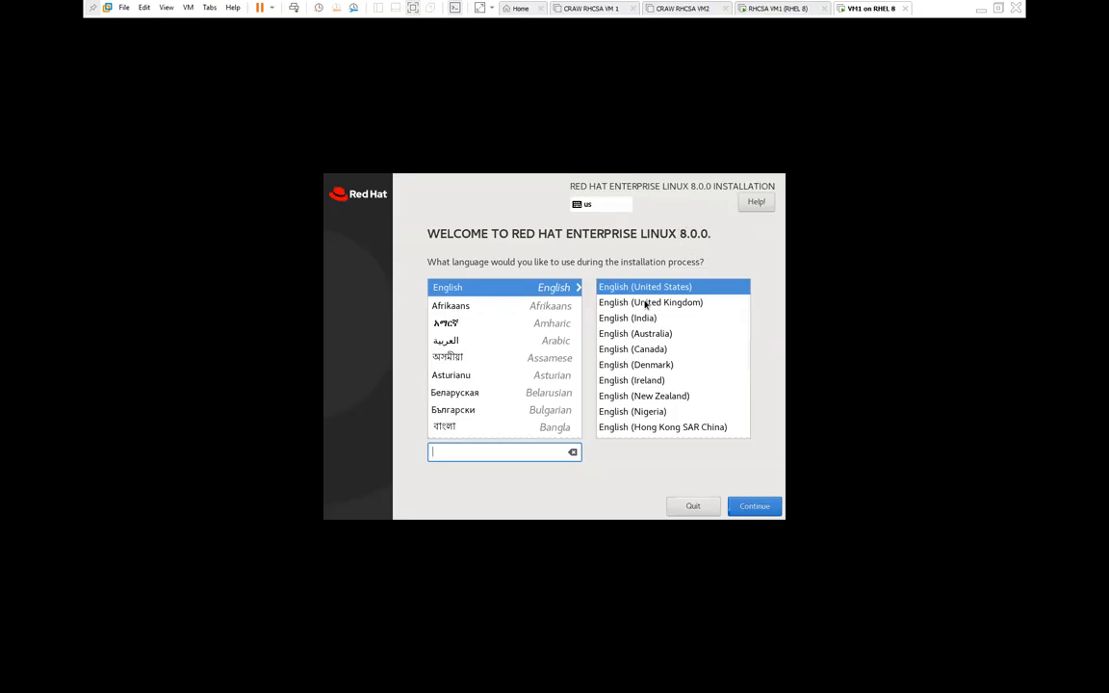
Step: Choose English (India) as the installer language and set the time zone to Asia/Kolkata
{"action": "left_click", "coordinate": [632, 320]}
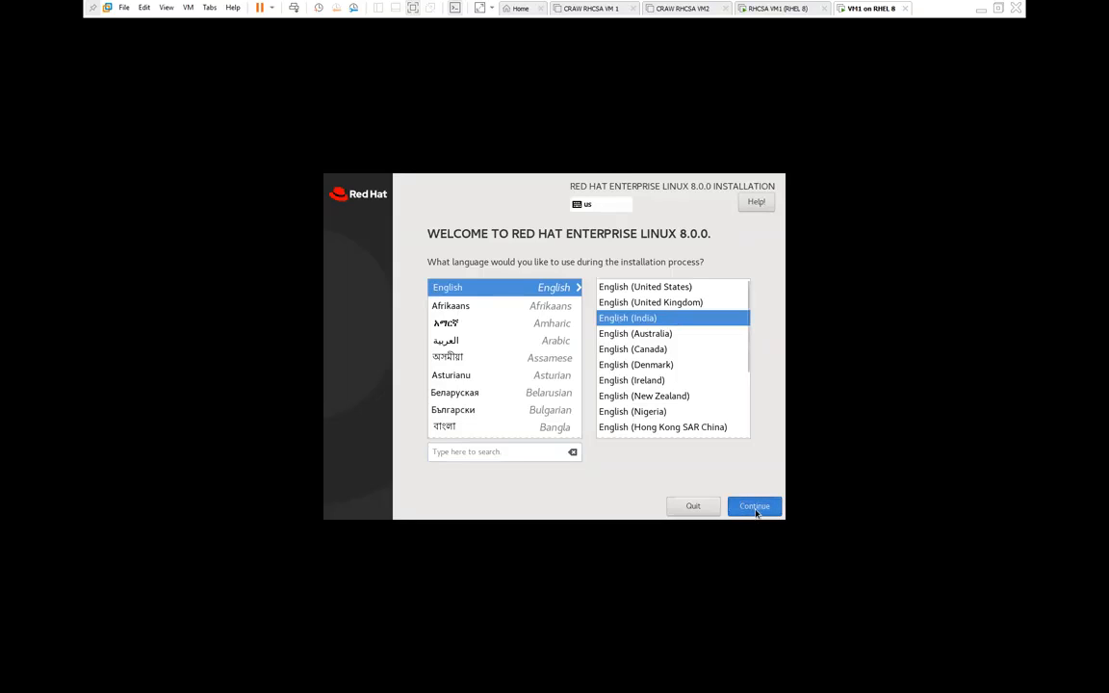
{"action": "left_click", "coordinate": [756, 512]}
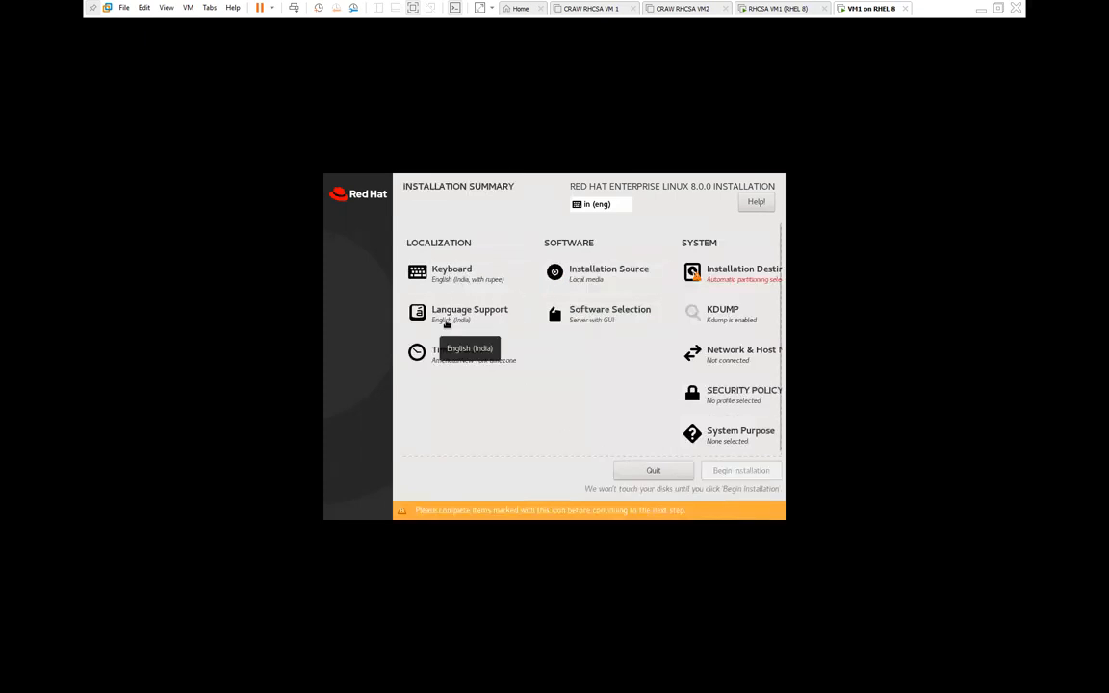
{"action": "left_click", "coordinate": [457, 362]}
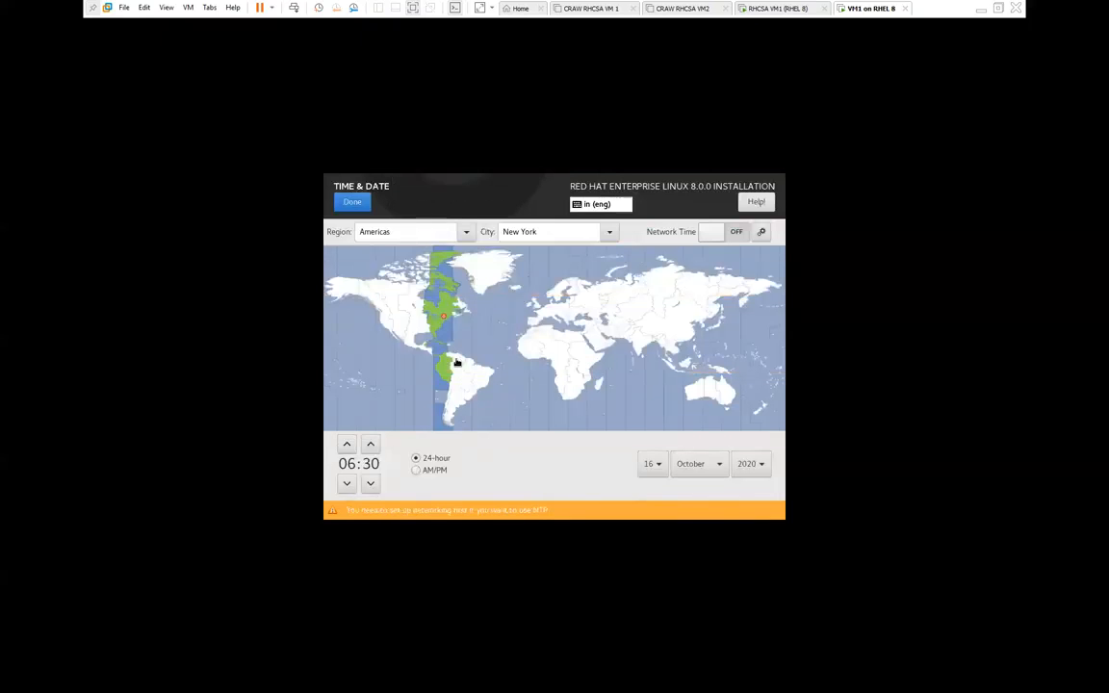
{"action": "left_click", "coordinate": [641, 347]}
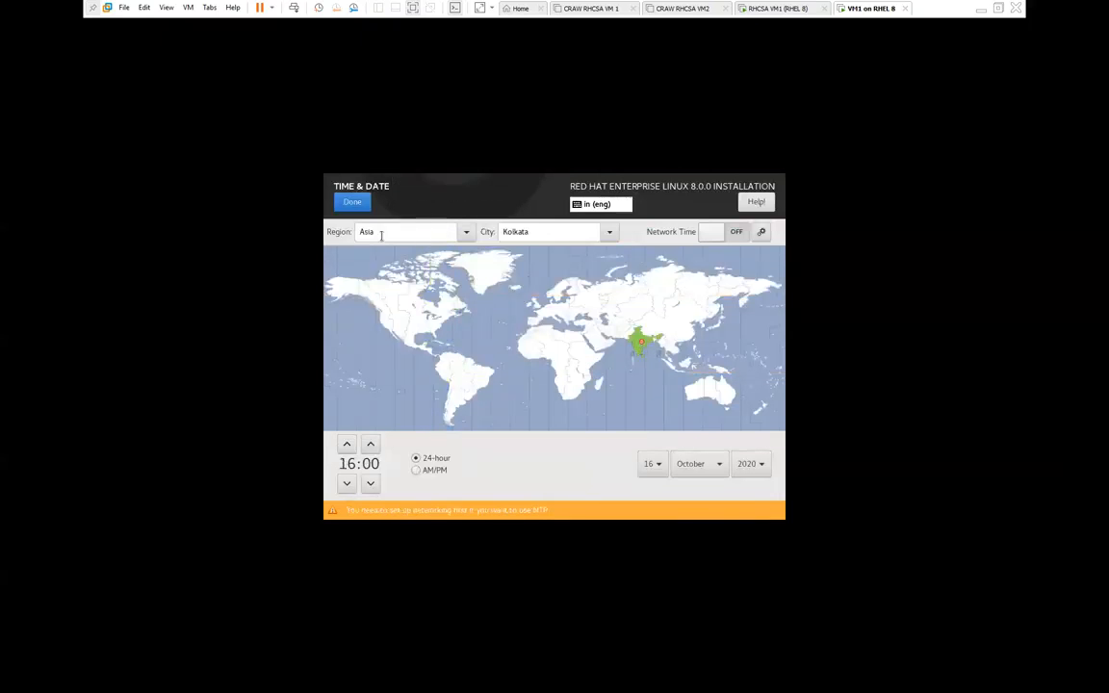
{"action": "left_click", "coordinate": [353, 201]}
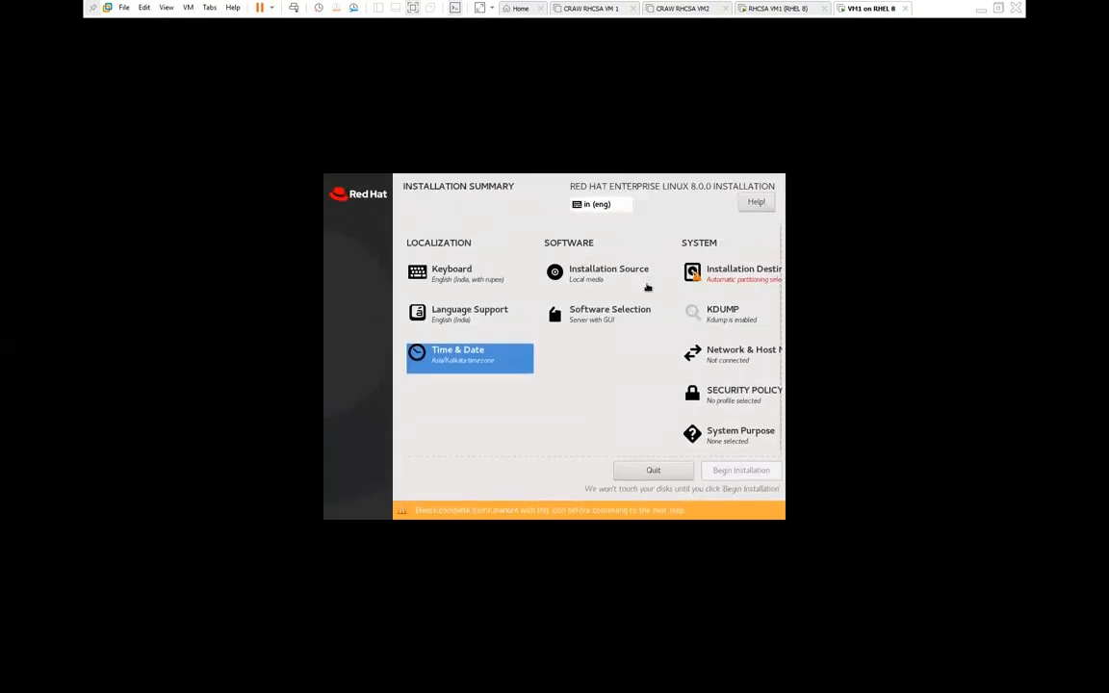
{"action": "left_click", "coordinate": [602, 311]}
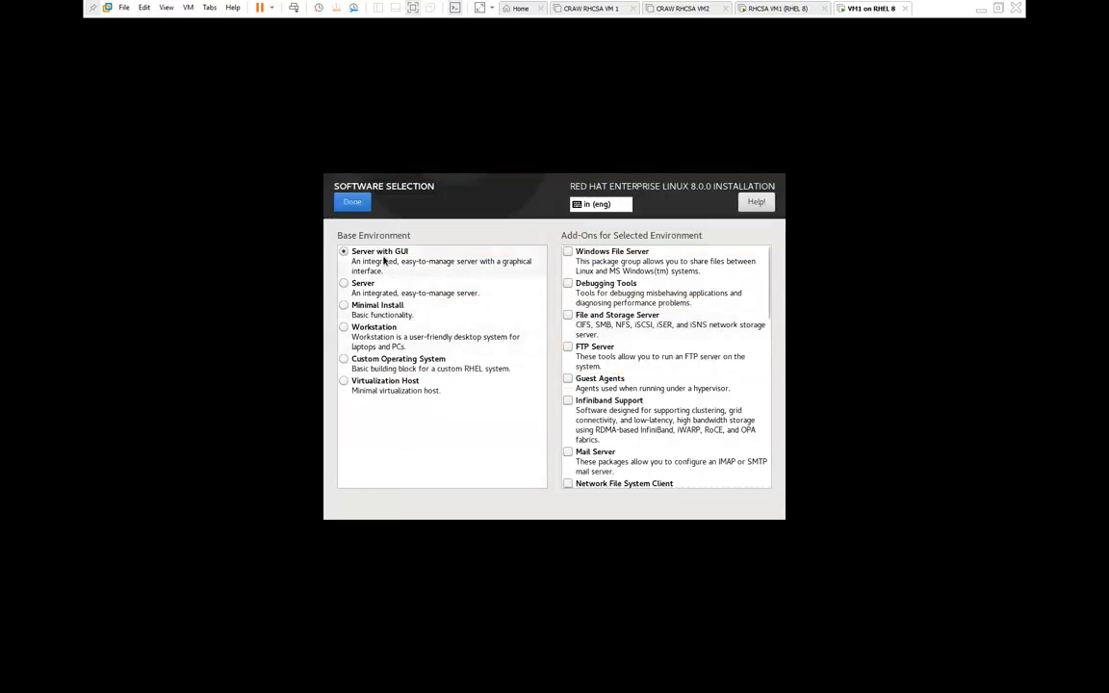
{"action": "left_click", "coordinate": [376, 310]}
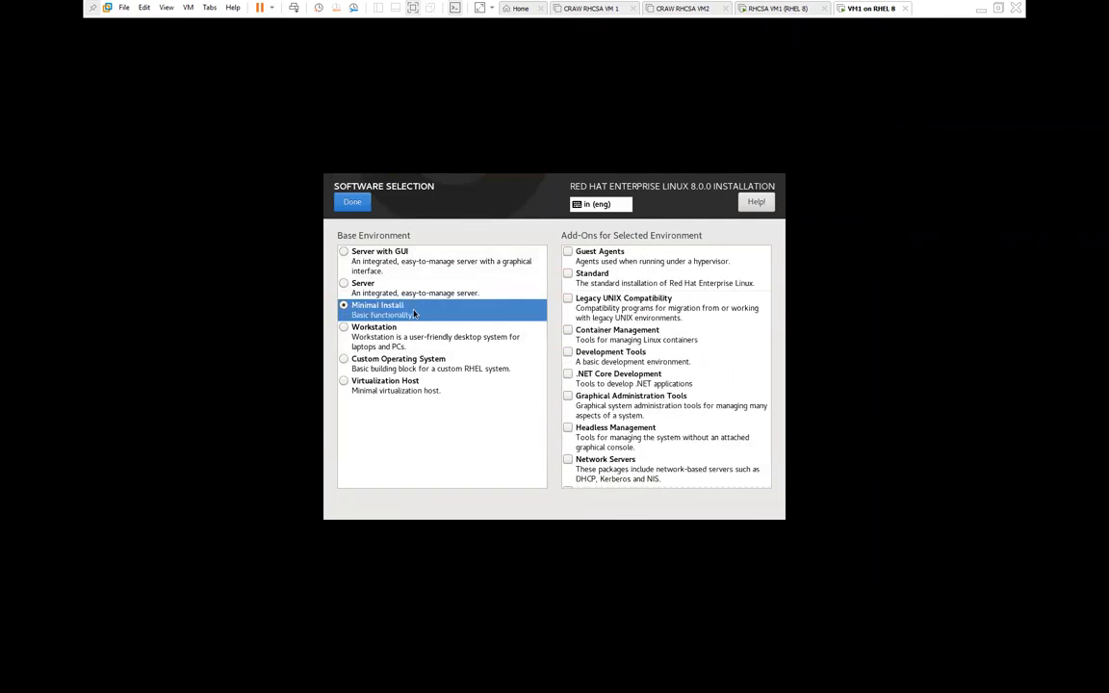
{"action": "left_click", "coordinate": [377, 258]}
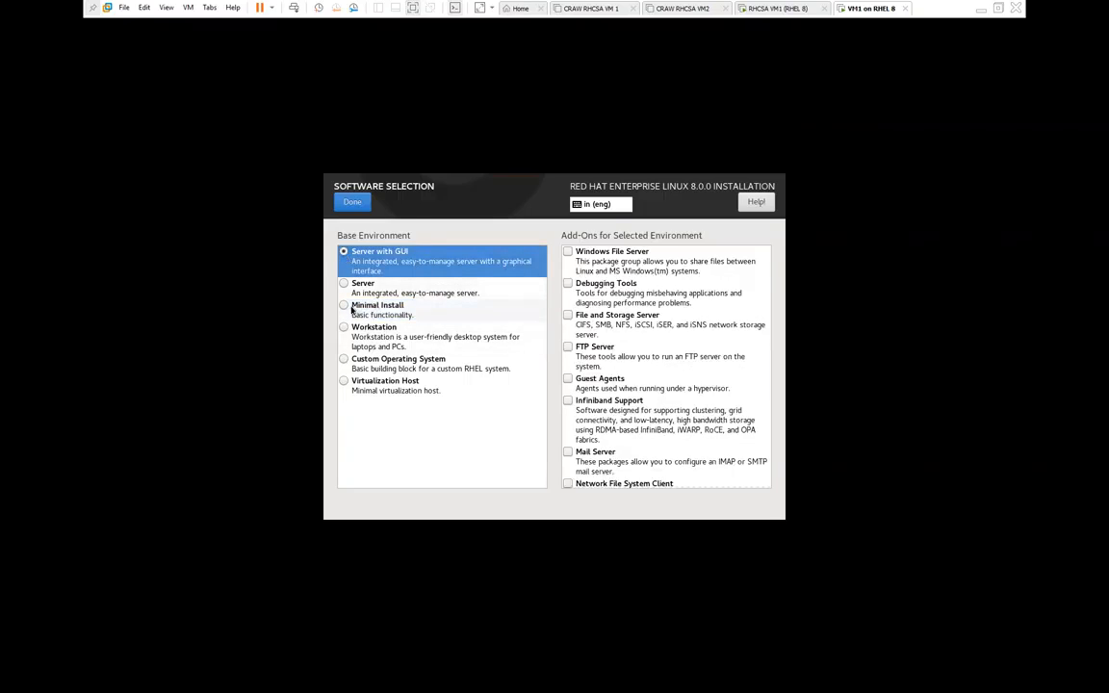
{"action": "left_click", "coordinate": [391, 312]}
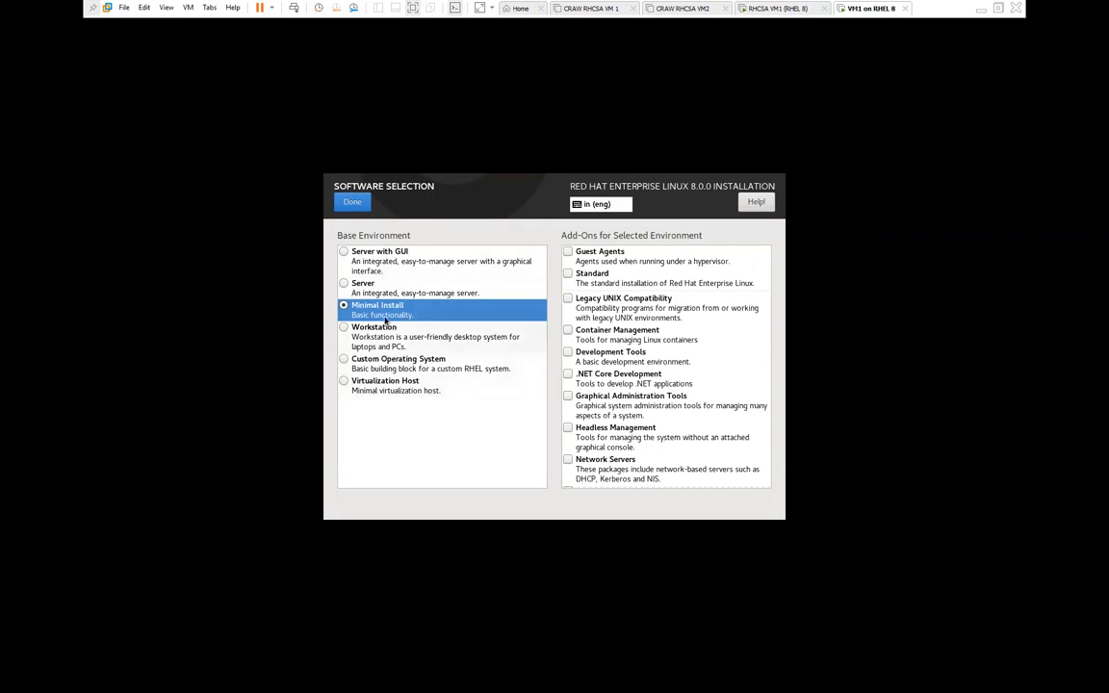
{"action": "left_click", "coordinate": [408, 258]}
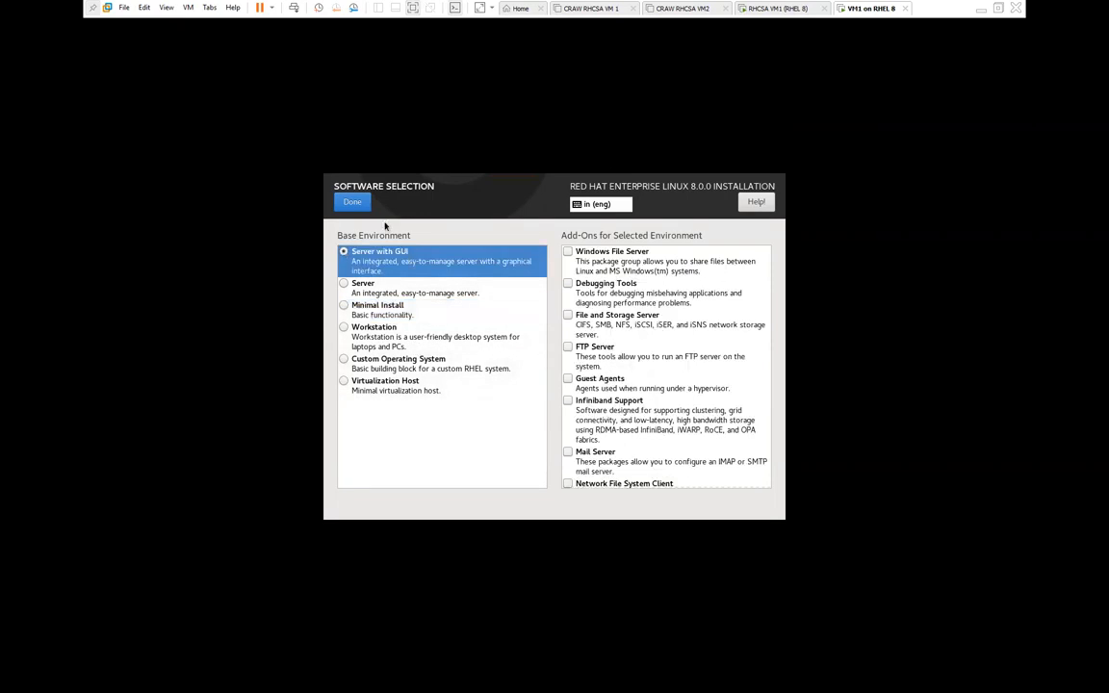
{"action": "left_click", "coordinate": [351, 203]}
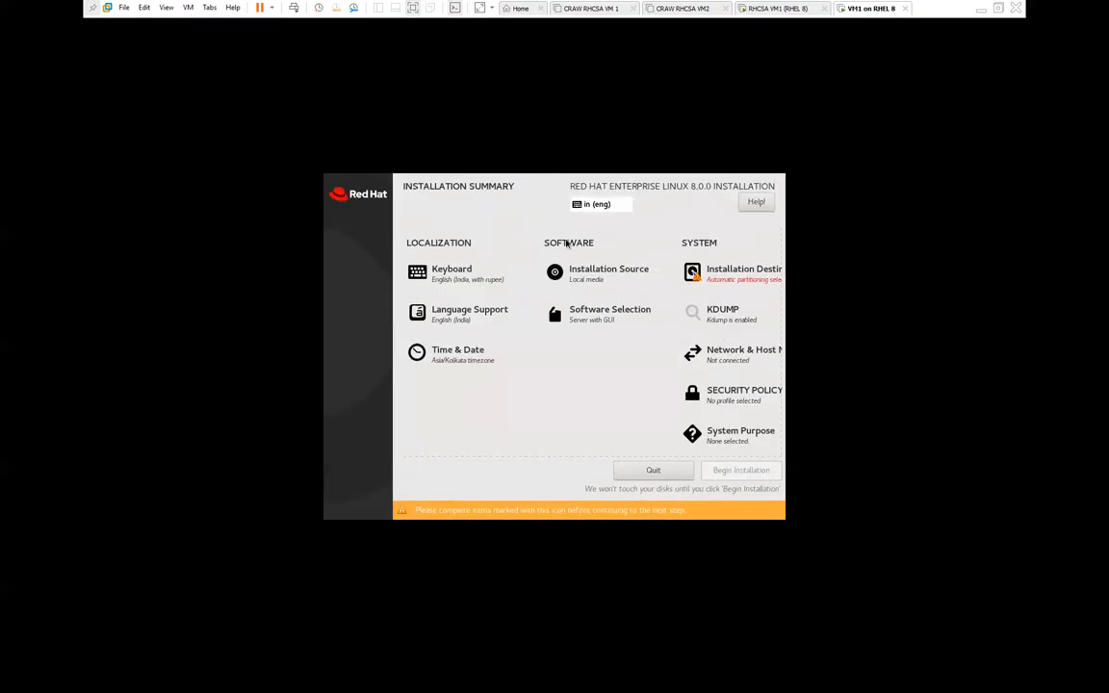
Step: Choose Custom storage configuration for the 200 GiB disk with the Standard Partition scheme
{"action": "left_click", "coordinate": [742, 282]}
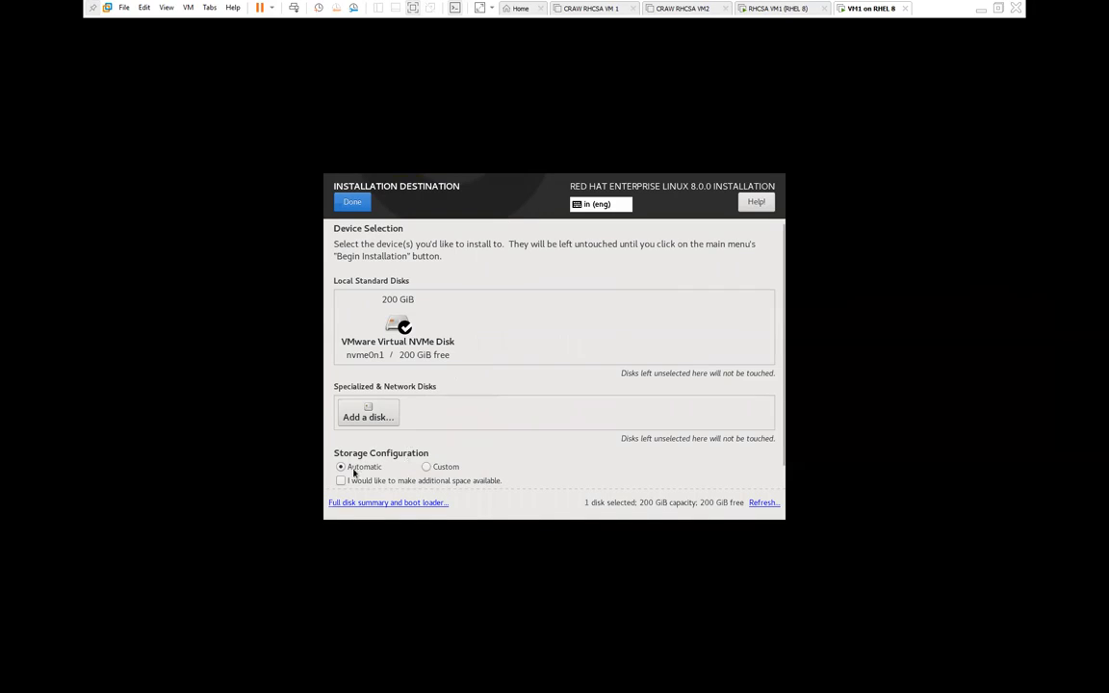
{"action": "left_click", "coordinate": [446, 471]}
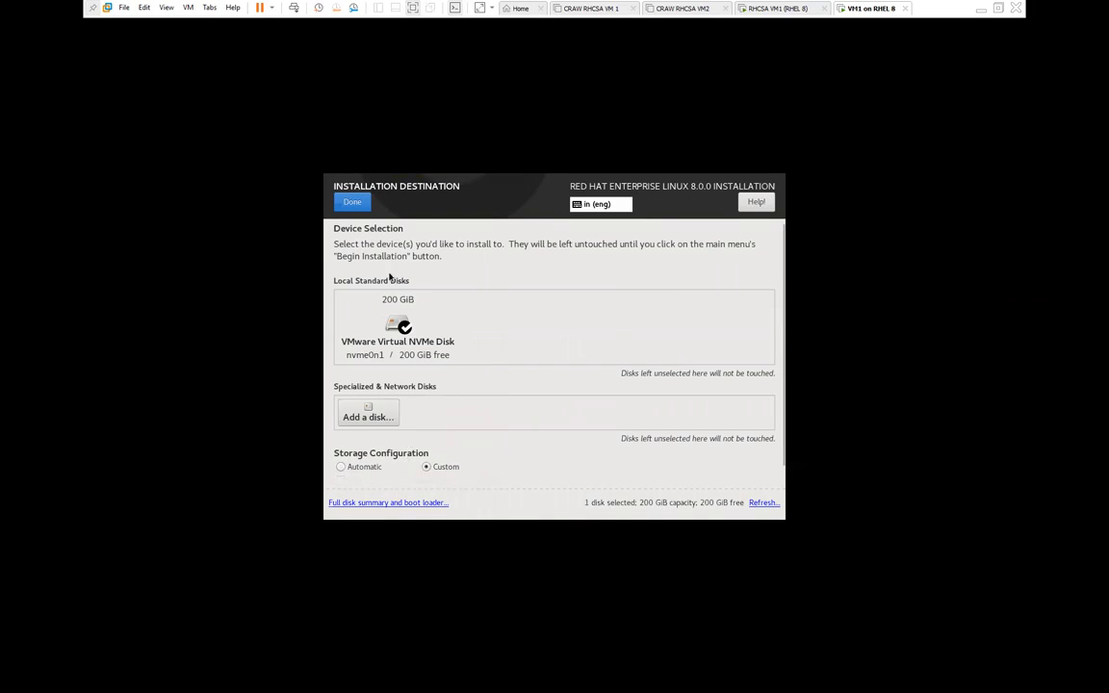
{"action": "left_click", "coordinate": [353, 204]}
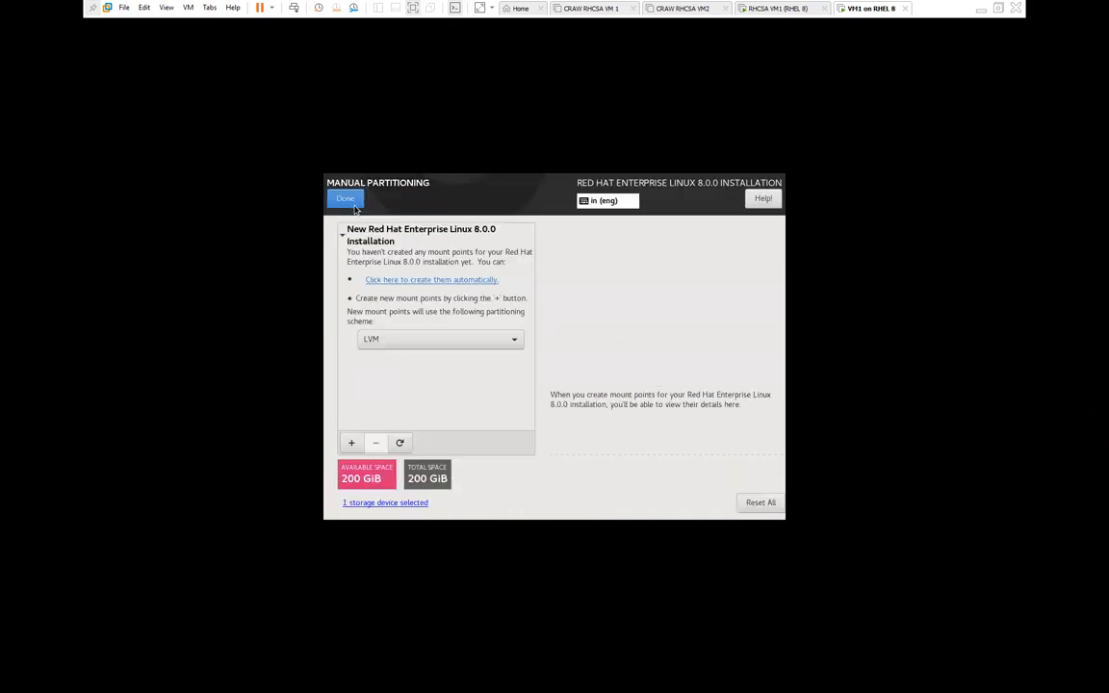
{"action": "left_click", "coordinate": [406, 342]}
{"action": "left_click", "coordinate": [395, 329]}
{"action": "left_click", "coordinate": [400, 341]}
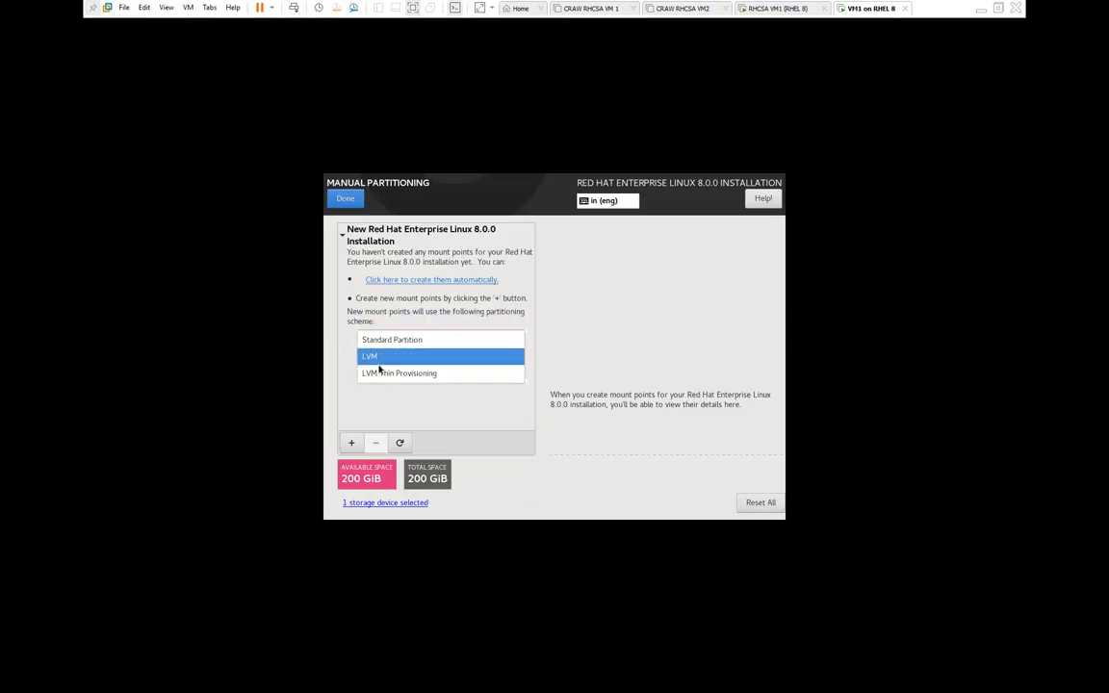
{"action": "left_click", "coordinate": [404, 339]}
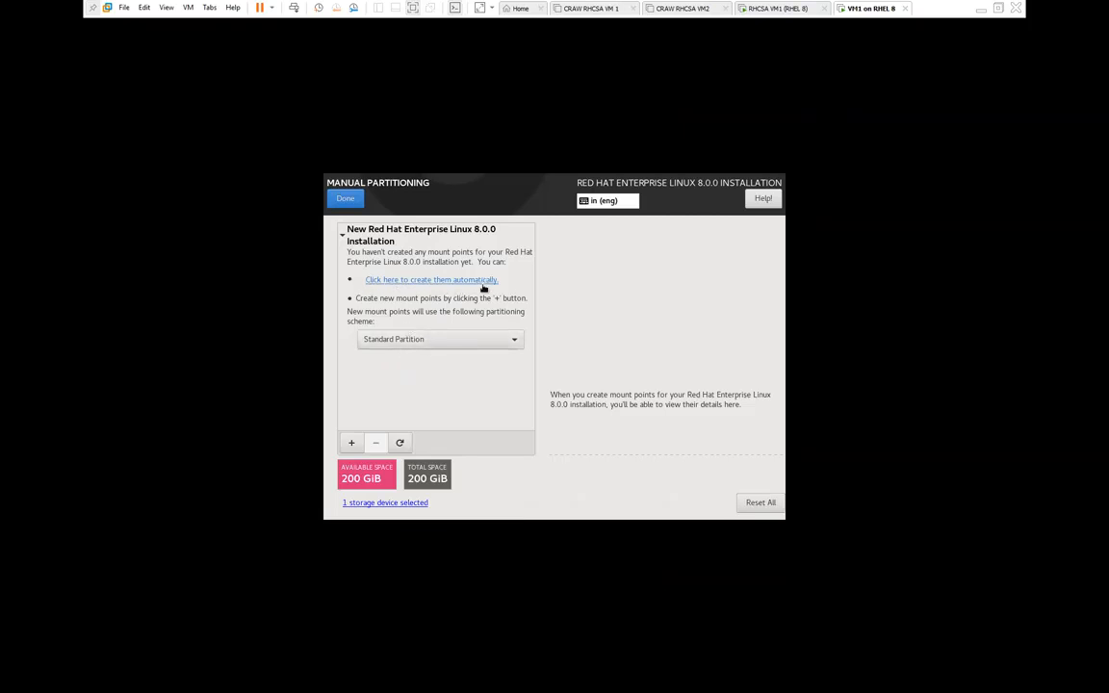
Step: Add a / mount point with 50G desired capacity, leaving 150 GiB available
{"action": "left_click", "coordinate": [351, 444]}
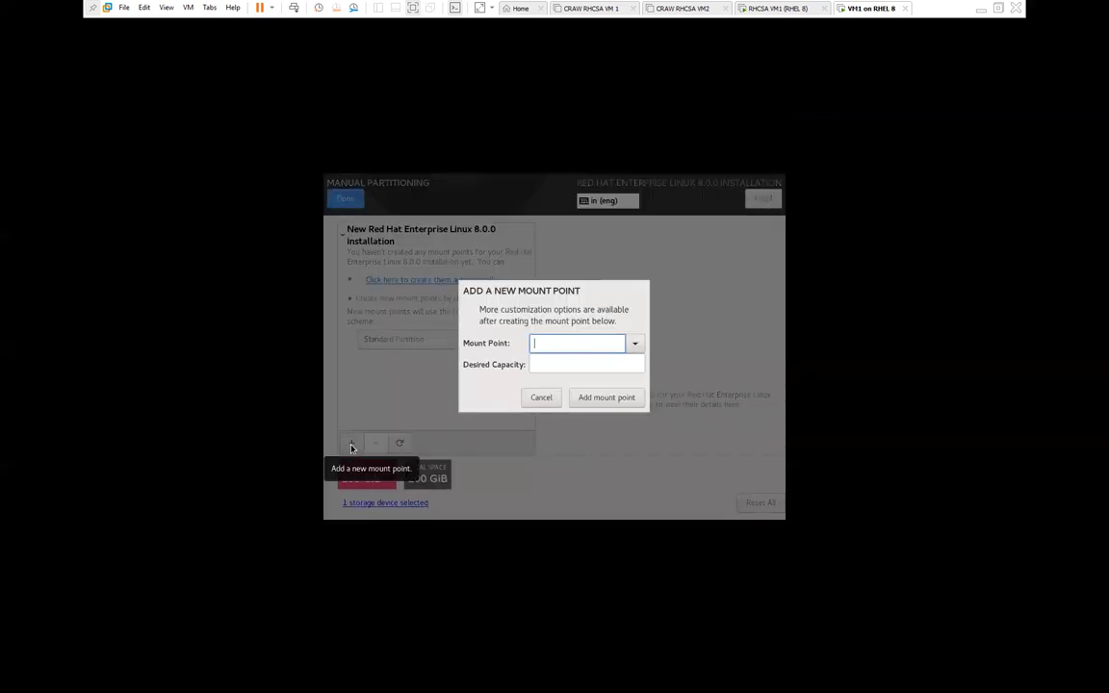
{"action": "left_click", "coordinate": [634, 344]}
{"action": "left_click", "coordinate": [553, 366]}
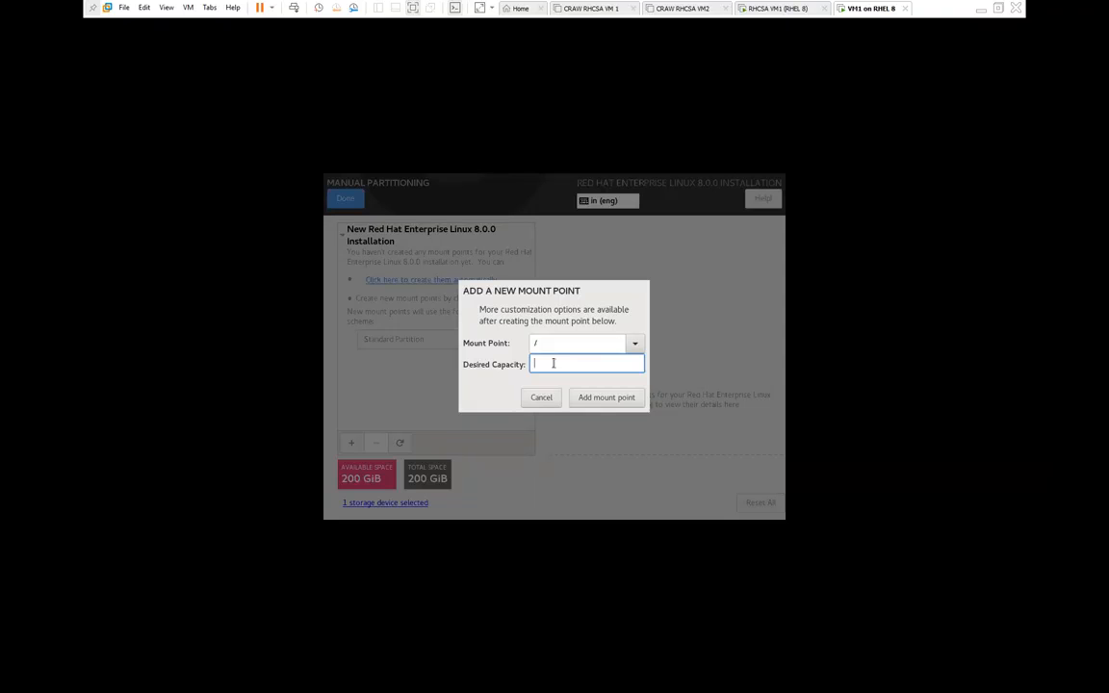
{"action": "type", "text": "45"}
{"action": "key", "text": "BackSpace"}
{"action": "key", "text": "BackSpace"}
{"action": "type", "text": "50G"}
{"action": "left_click_drag", "start_coordinate": [552, 363], "coordinate": [516, 365]}
{"action": "left_click", "coordinate": [621, 397]}
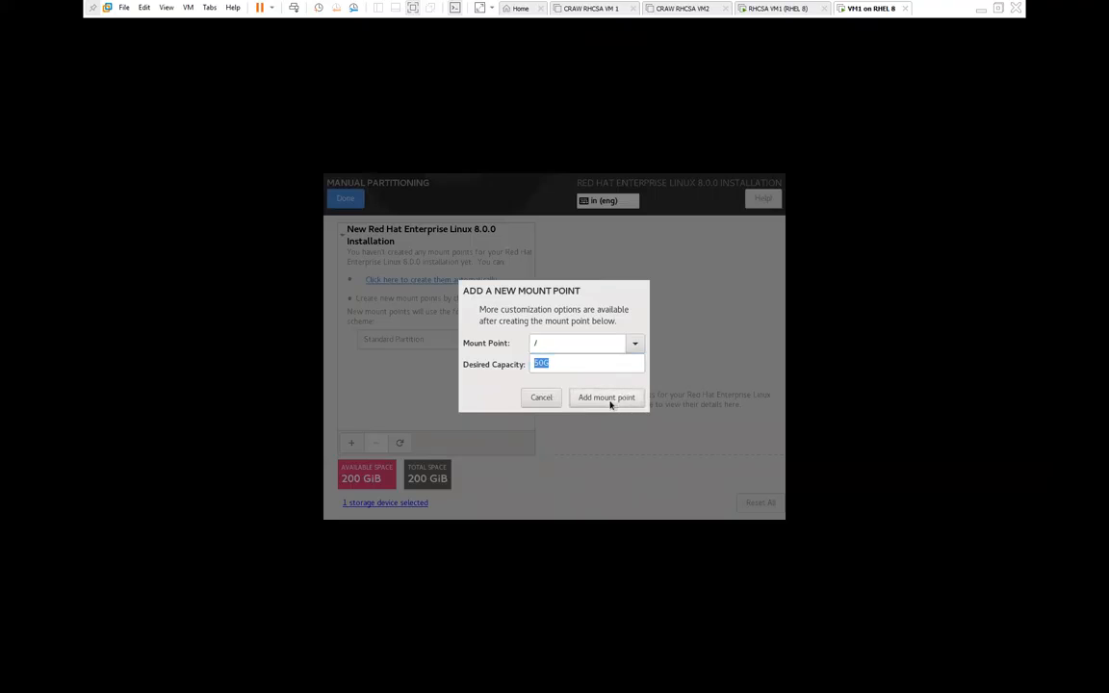
{"action": "left_click", "coordinate": [602, 398]}
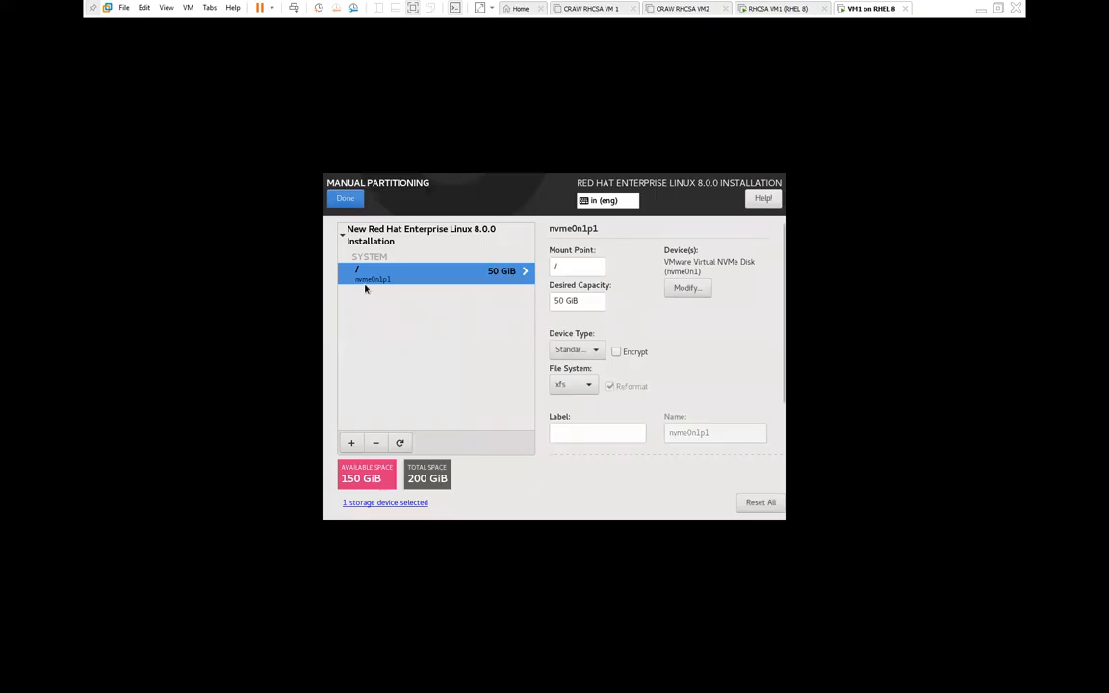
Step: Add a swap mount point with 2G desired capacity, leaving 148 GiB available
{"action": "left_click", "coordinate": [353, 443]}
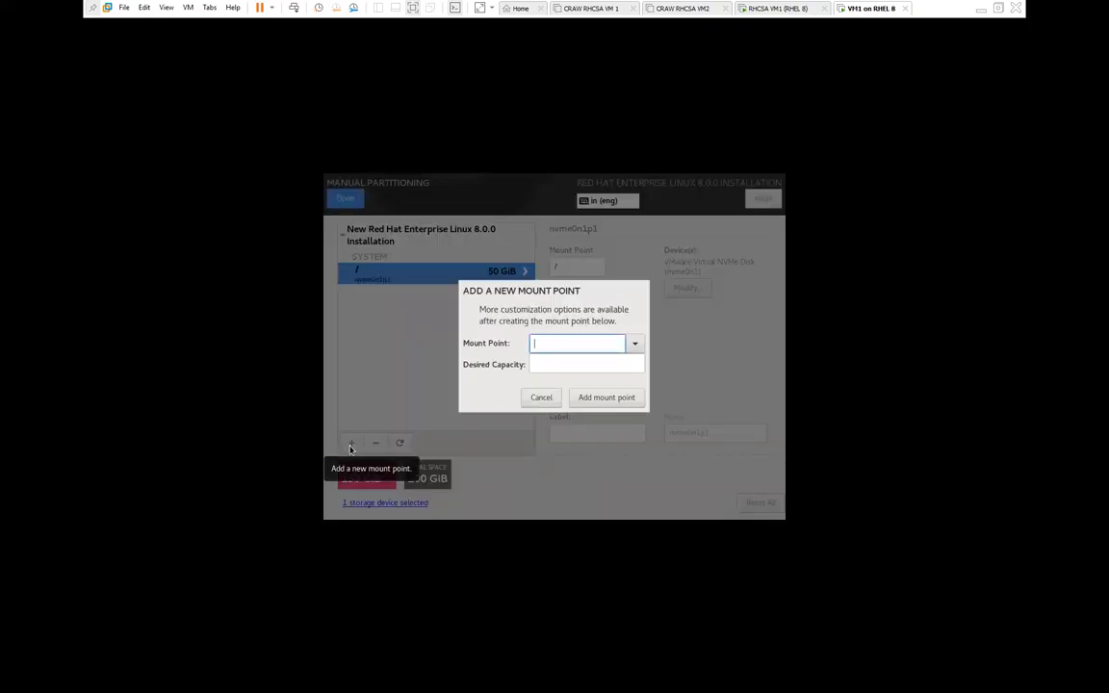
{"action": "left_click", "coordinate": [634, 344]}
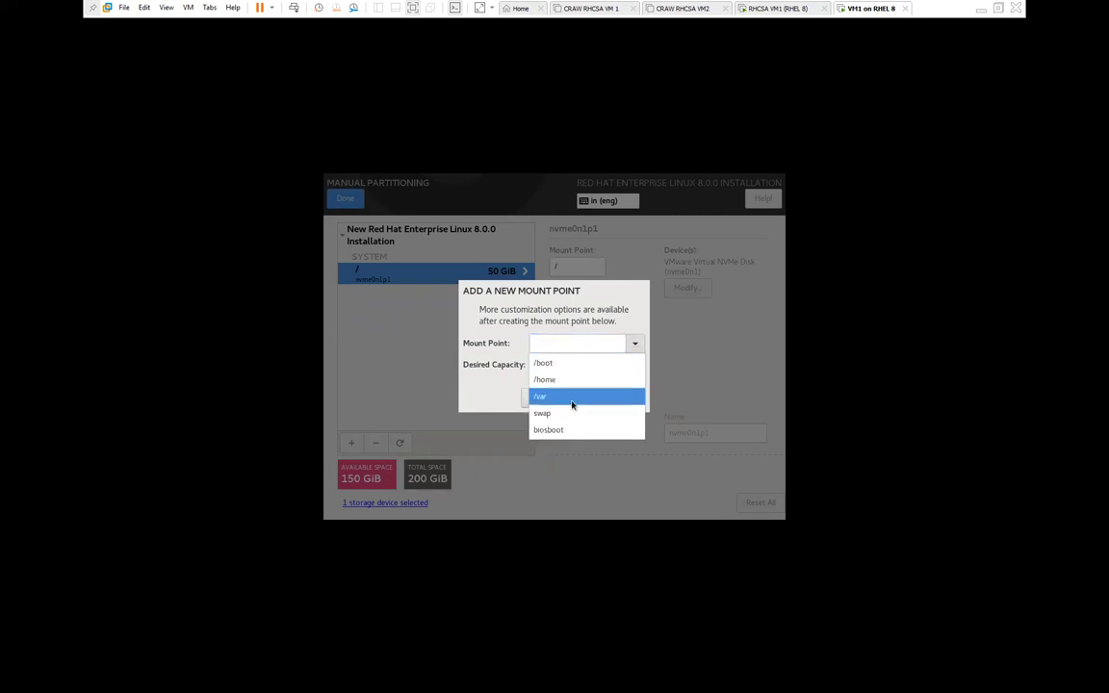
{"action": "left_click", "coordinate": [541, 414]}
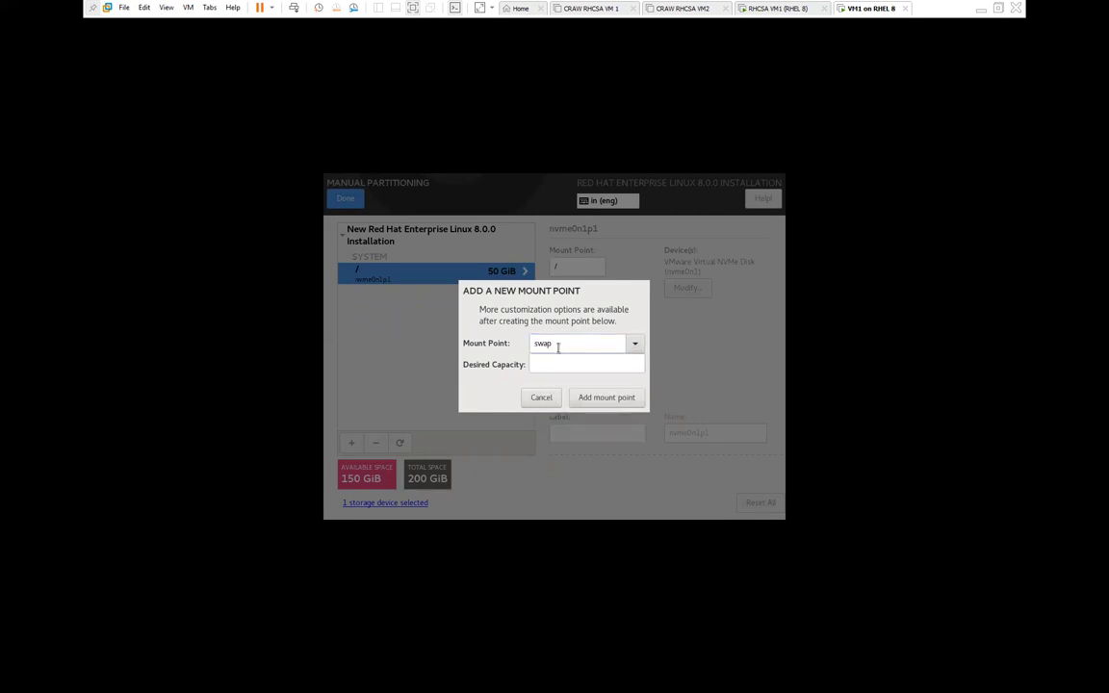
{"action": "left_click", "coordinate": [539, 365]}
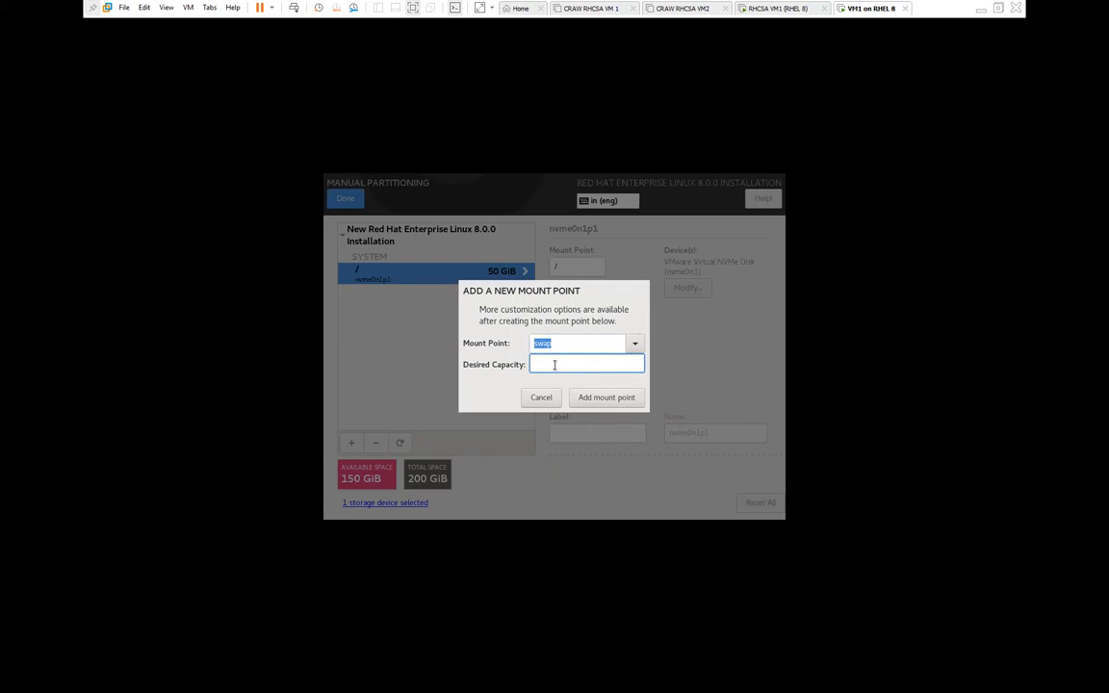
{"action": "left_click_drag", "start_coordinate": [567, 346], "coordinate": [533, 345]}
{"action": "left_click", "coordinate": [561, 345]}
{"action": "double_click", "coordinate": [561, 344]}
{"action": "left_click", "coordinate": [536, 363]}
{"action": "type", "text": "2G"}
{"action": "left_click", "coordinate": [600, 398]}
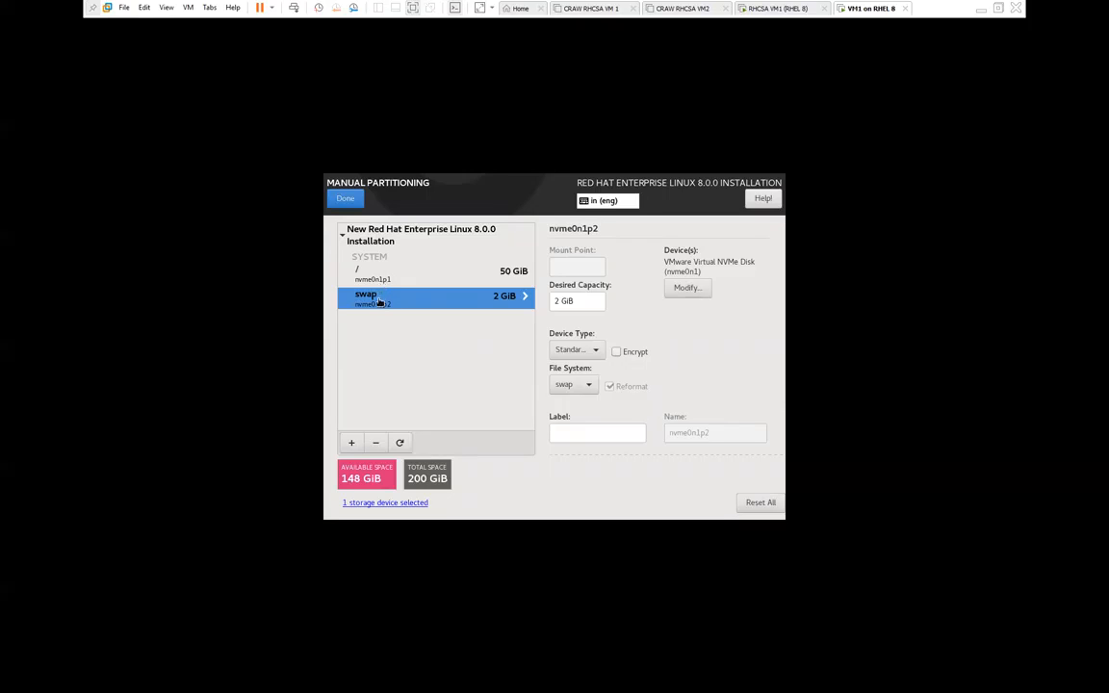
Step: Add a /boot mount point with 2G desired capacity, leaving 146 GiB available
{"action": "left_click", "coordinate": [351, 443]}
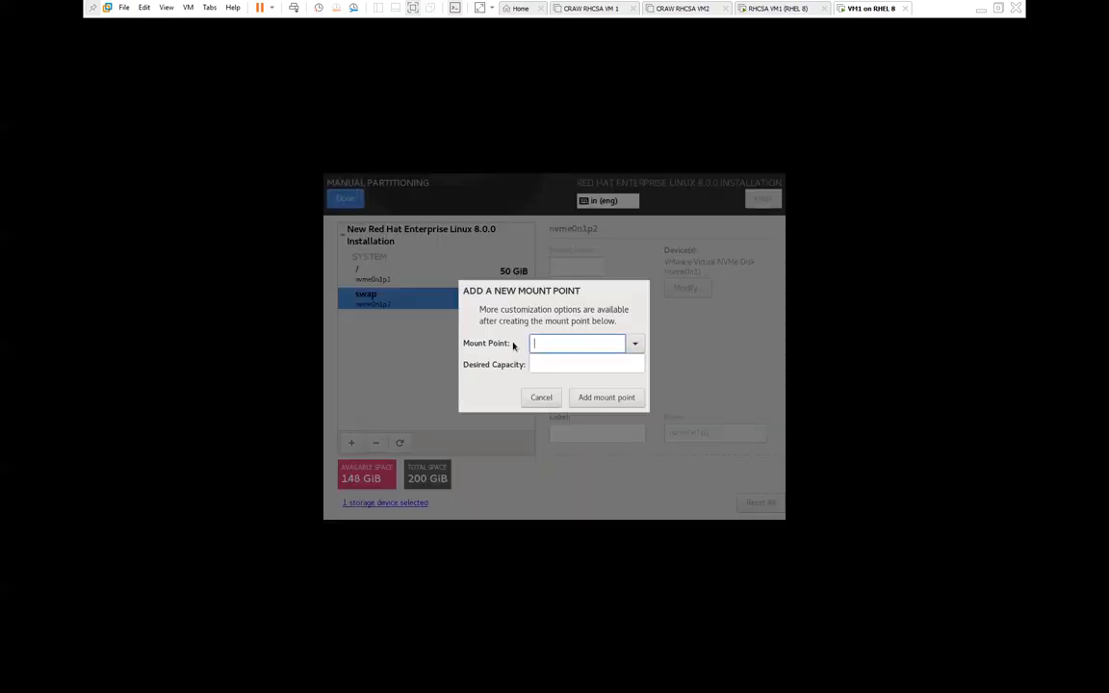
{"action": "left_click", "coordinate": [631, 345]}
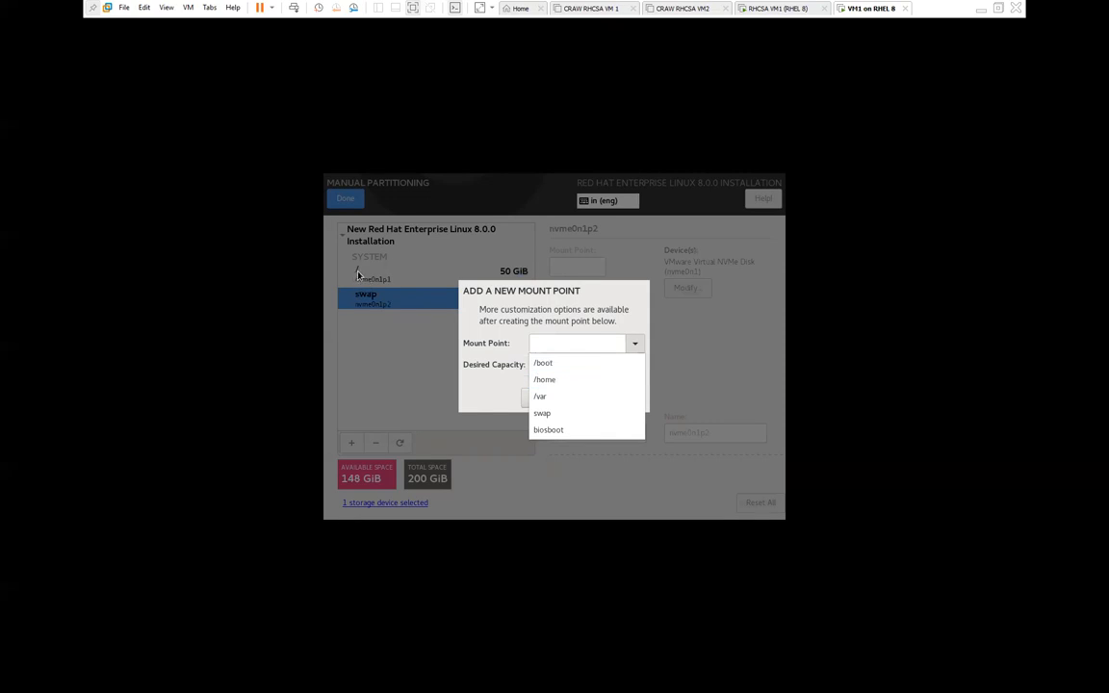
{"action": "left_click", "coordinate": [543, 363]}
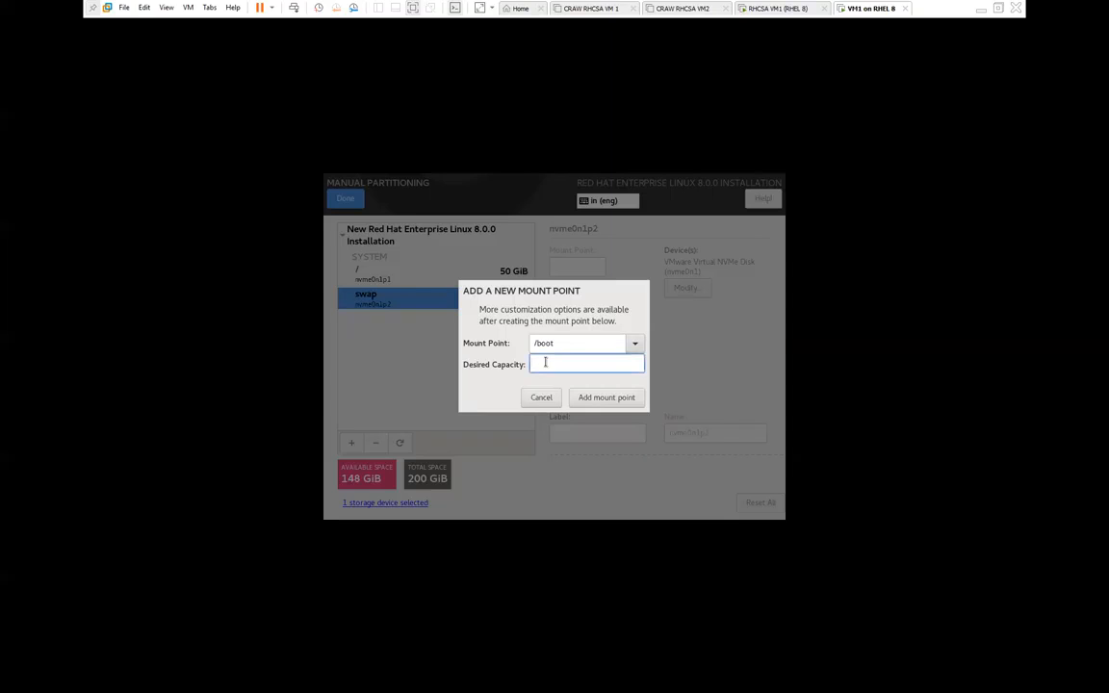
{"action": "type", "text": "@"}
{"action": "key", "text": "BackSpace"}
{"action": "type", "text": "2G"}
{"action": "left_click", "coordinate": [589, 397]}
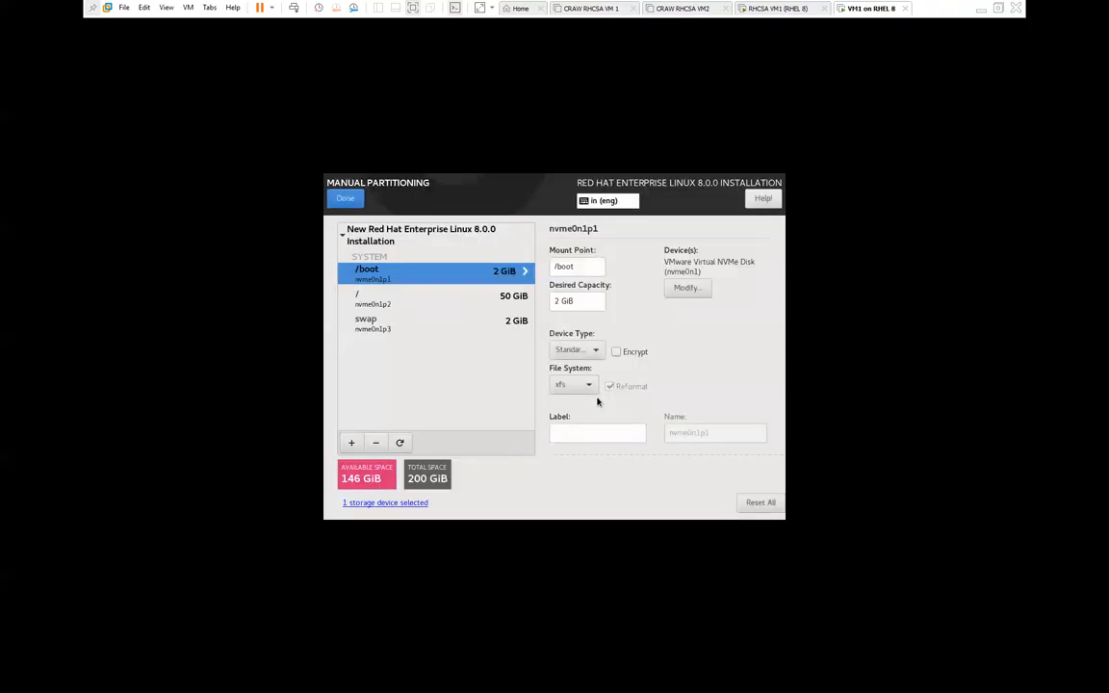
Step: Add a /home mount point with 100G desired capacity, leaving 46 GiB available
{"action": "left_click", "coordinate": [352, 443]}
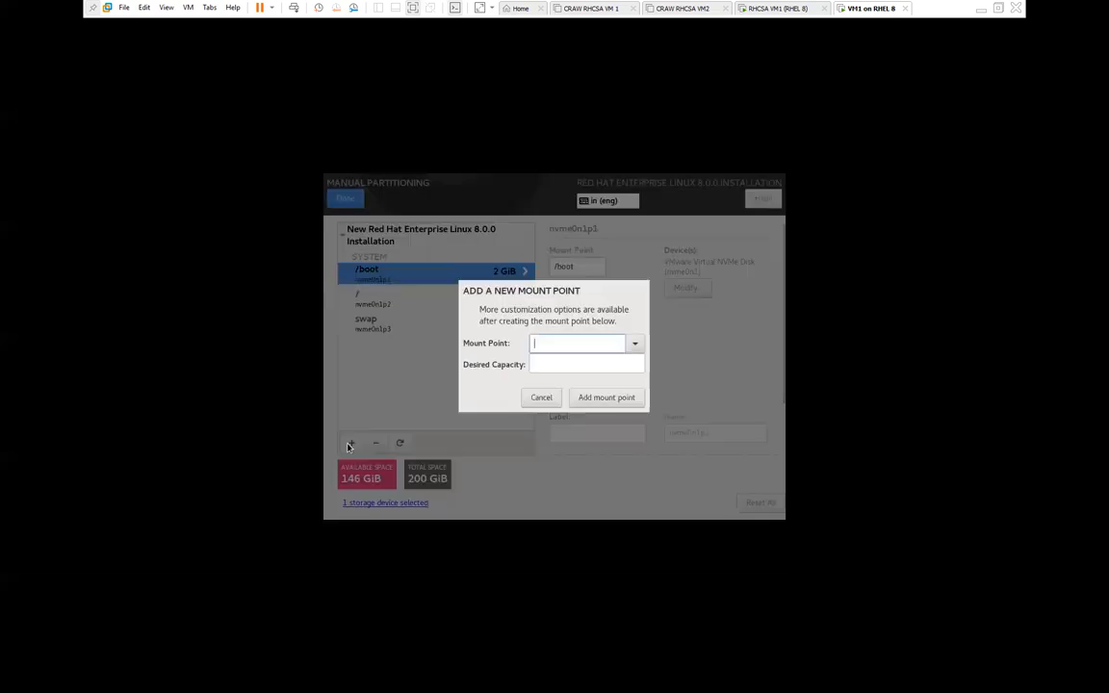
{"action": "left_click", "coordinate": [635, 344]}
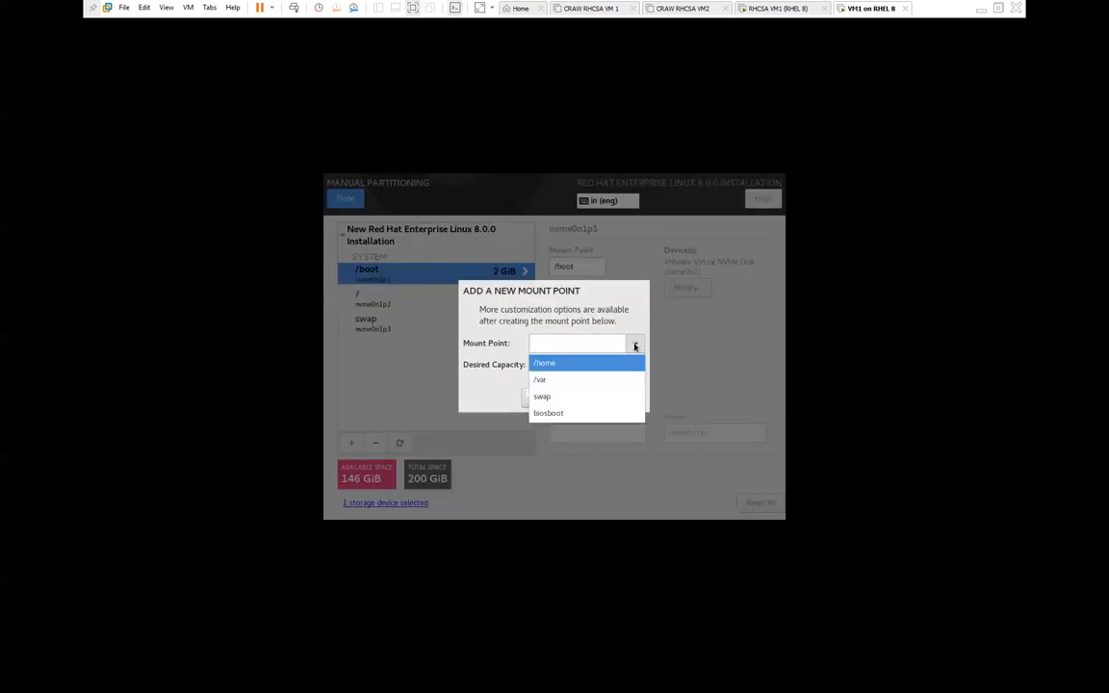
{"action": "left_click", "coordinate": [548, 366]}
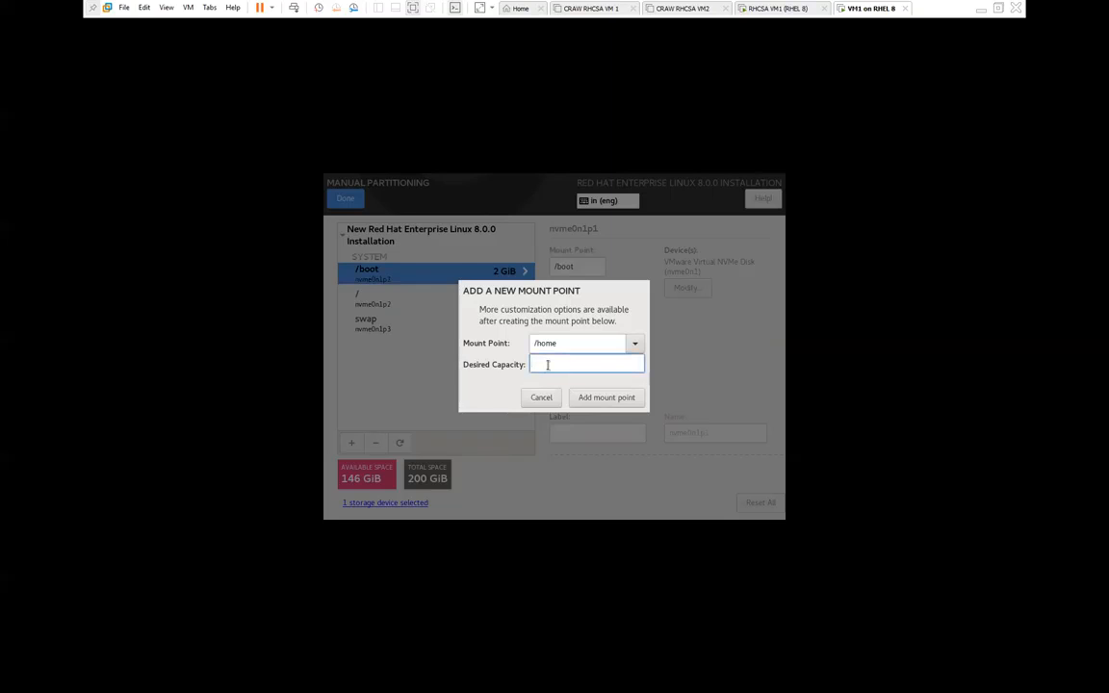
{"action": "type", "text": "1000"}
{"action": "key", "text": "BackSpace"}
{"action": "type", "text": "G"}
{"action": "triple_click", "coordinate": [563, 343]}
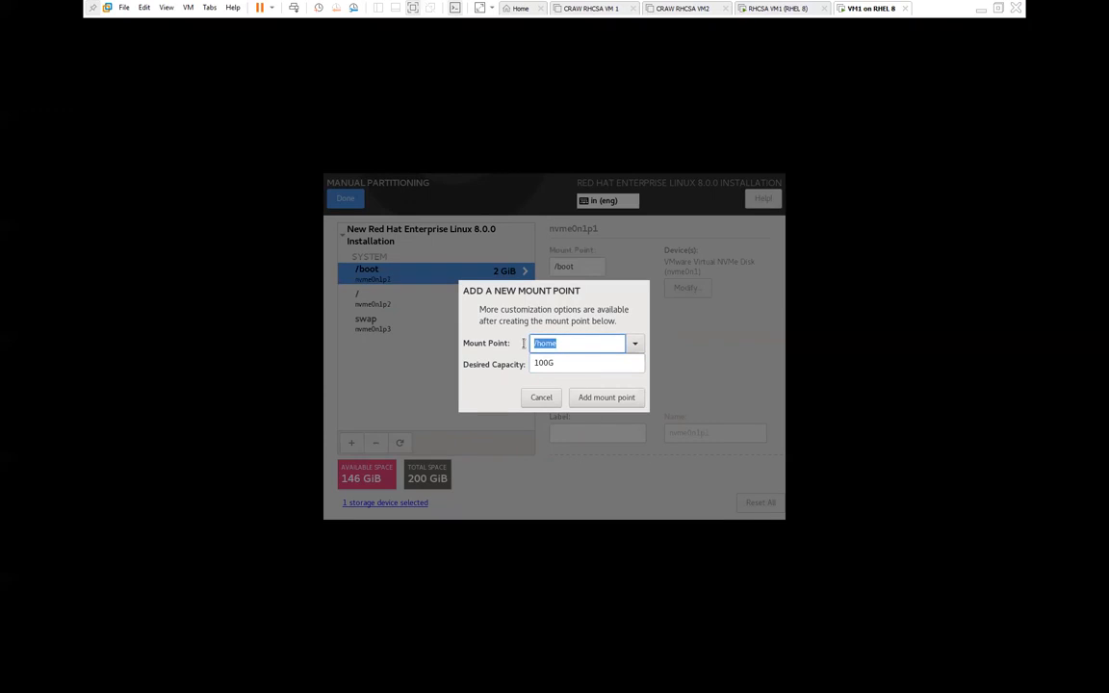
{"action": "left_click", "coordinate": [556, 342]}
{"action": "left_click_drag", "start_coordinate": [561, 342], "coordinate": [524, 364]}
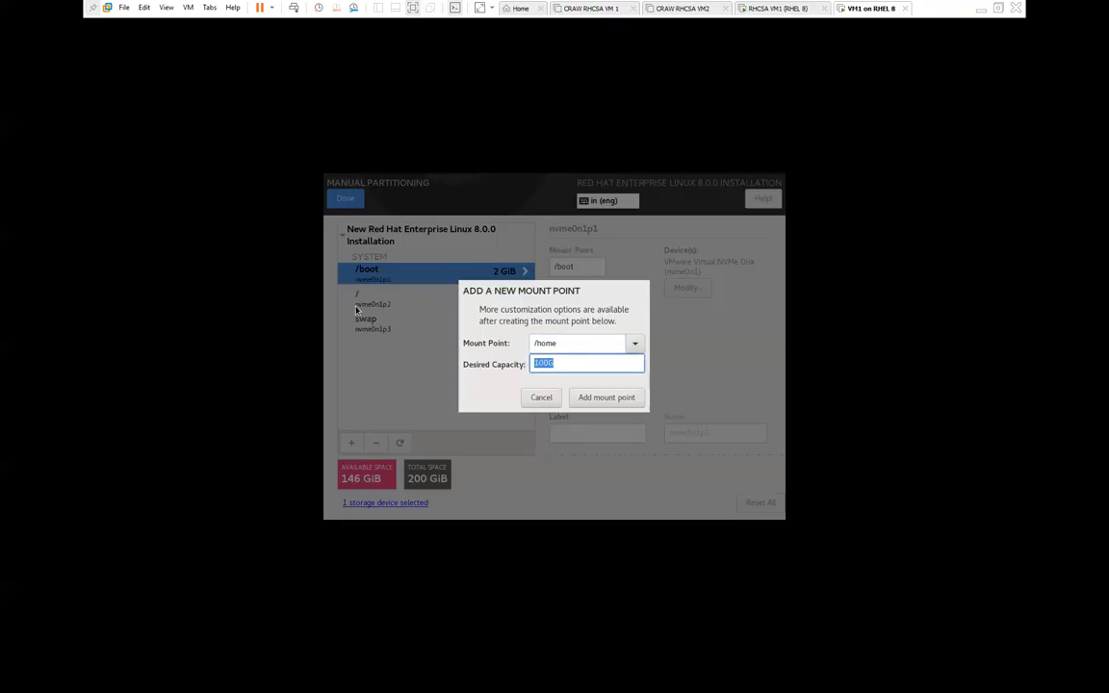
{"action": "left_click", "coordinate": [592, 398]}
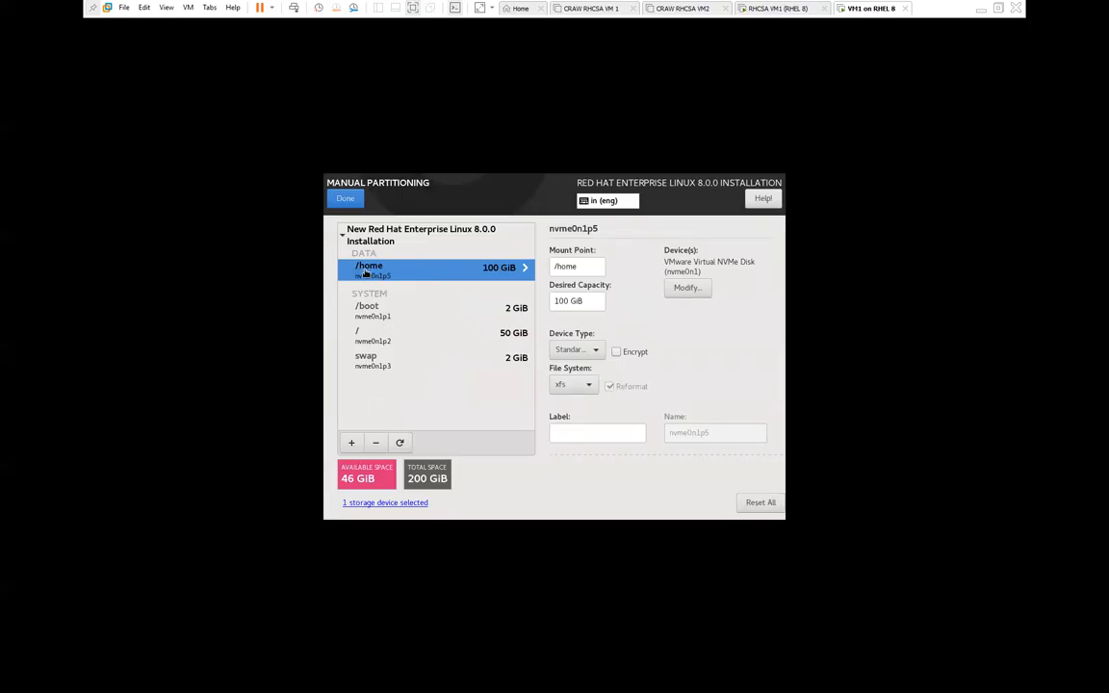
Step: Check the /boot, / and swap partition settings, then finish to see the Summary of Changes
{"action": "left_click", "coordinate": [368, 310]}
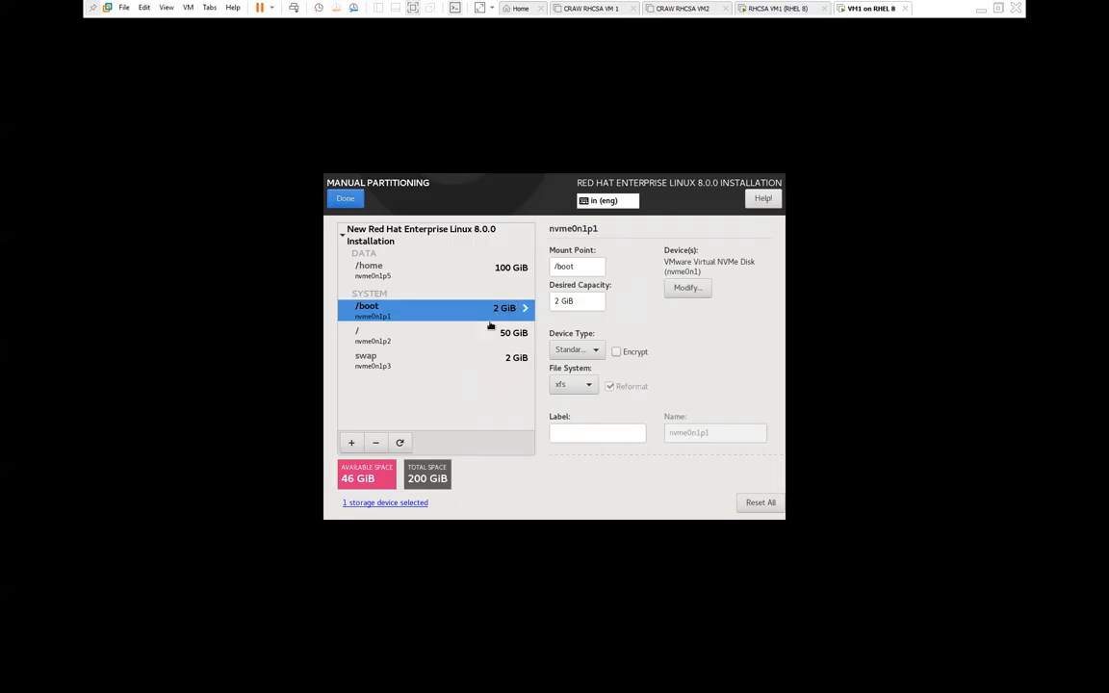
{"action": "left_click", "coordinate": [384, 336]}
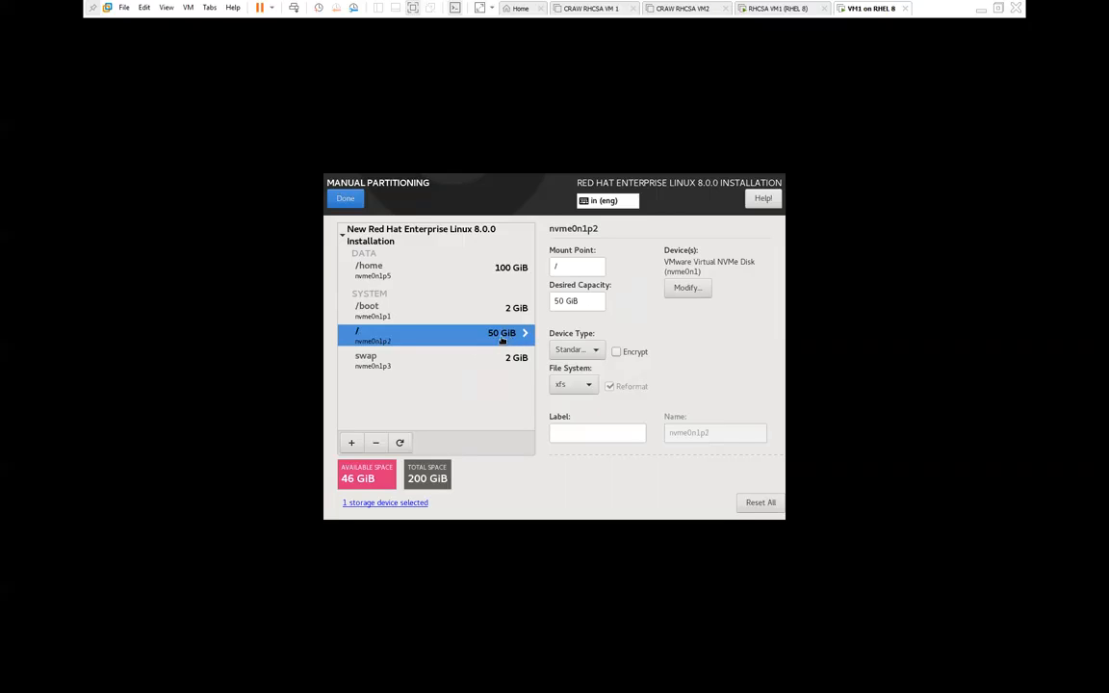
{"action": "left_click", "coordinate": [383, 364]}
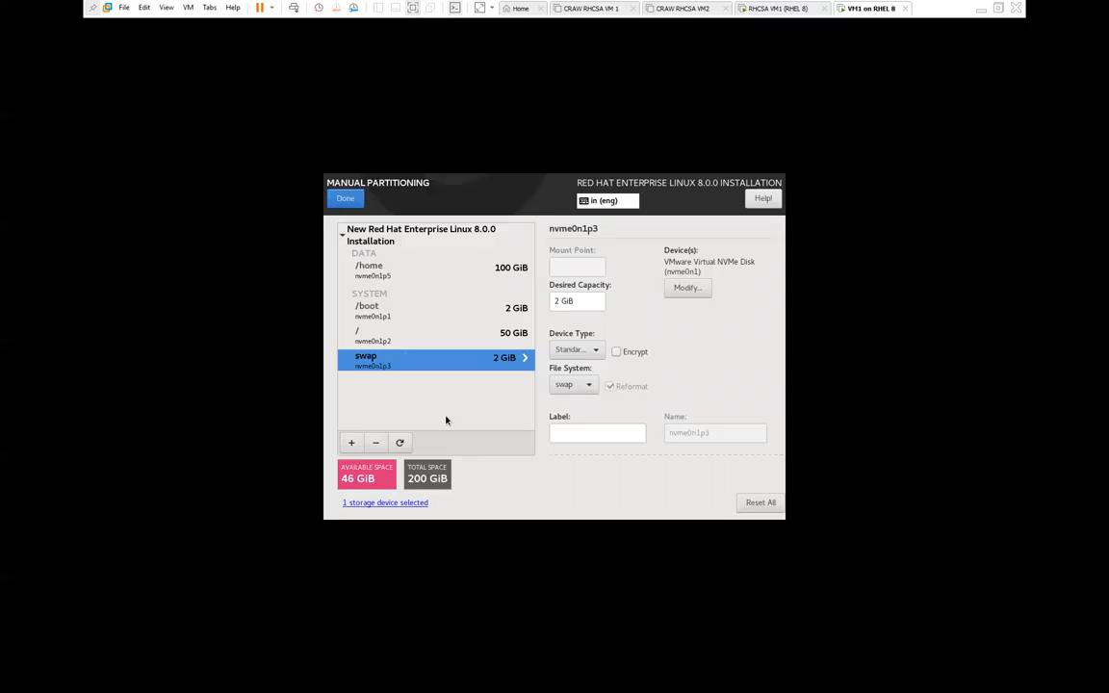
{"action": "left_click", "coordinate": [346, 199]}
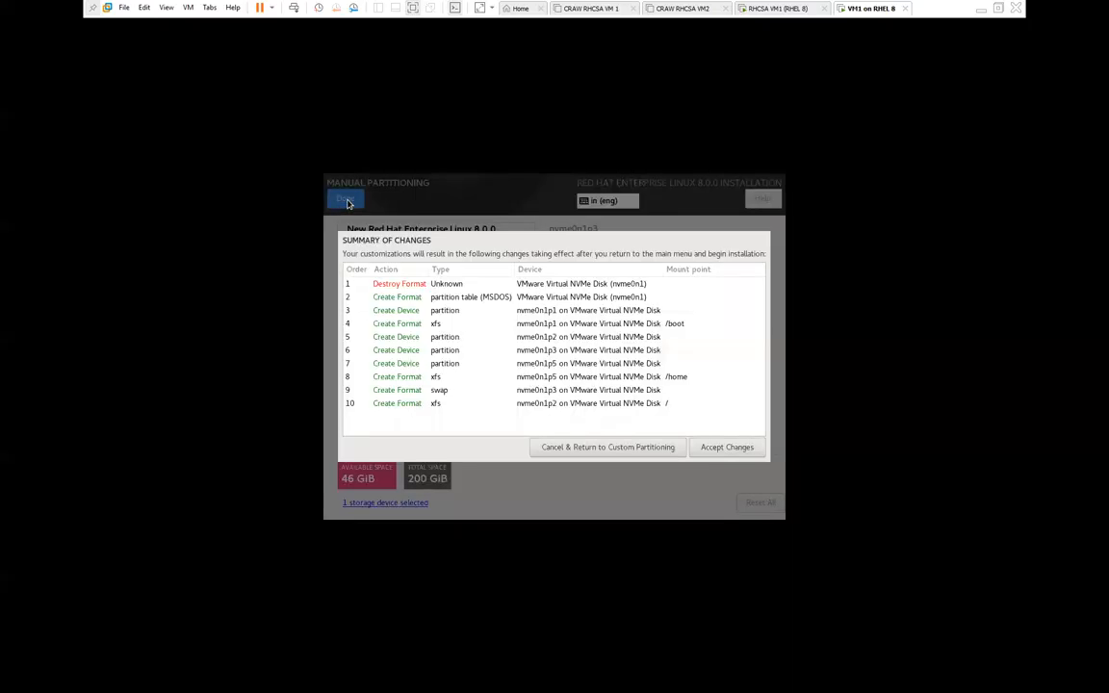
Step: Accept the partition changes and set System Purpose to Server, Self-Support, Development/Test
{"action": "left_click", "coordinate": [727, 448]}
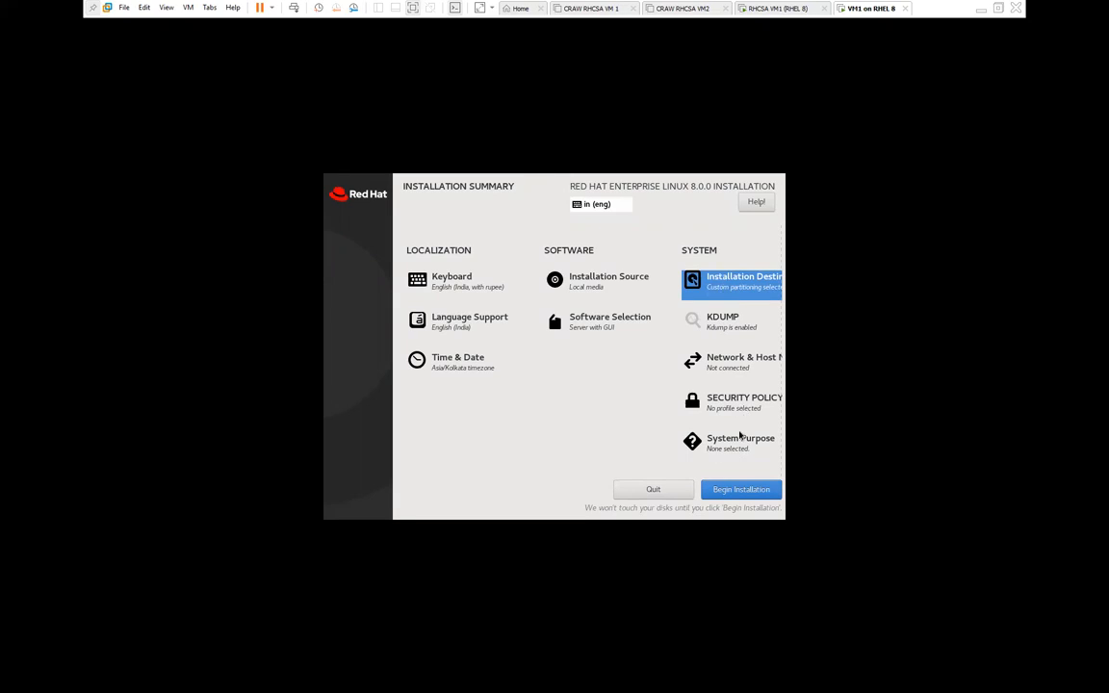
{"action": "left_click", "coordinate": [736, 446]}
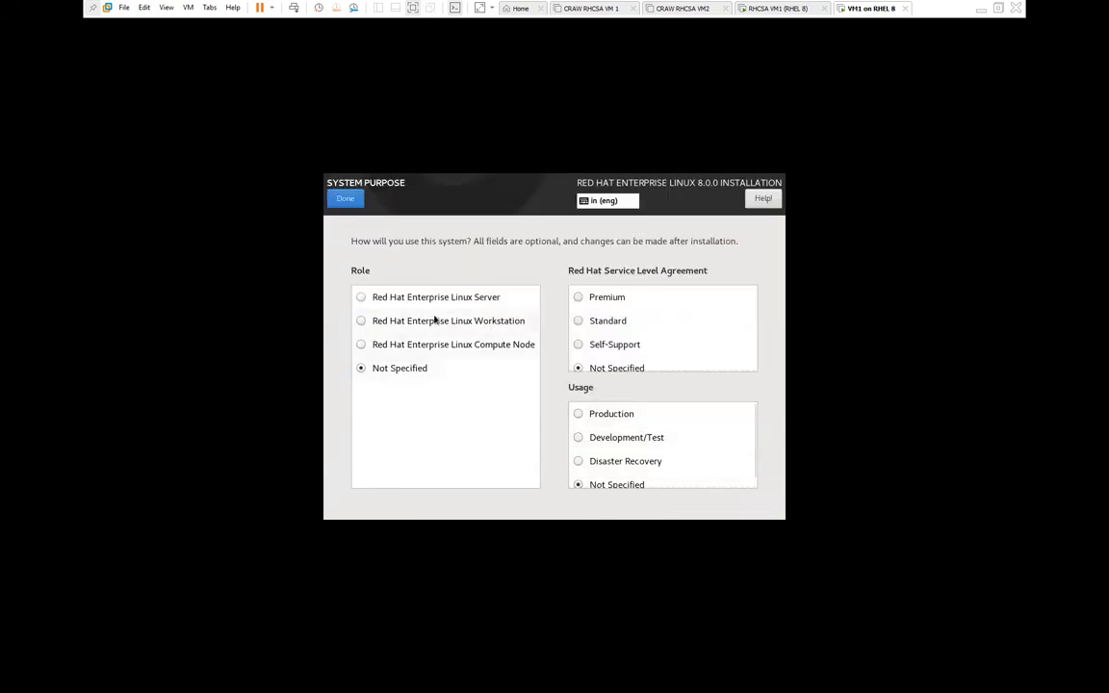
{"action": "left_click", "coordinate": [369, 299]}
{"action": "left_click", "coordinate": [599, 344]}
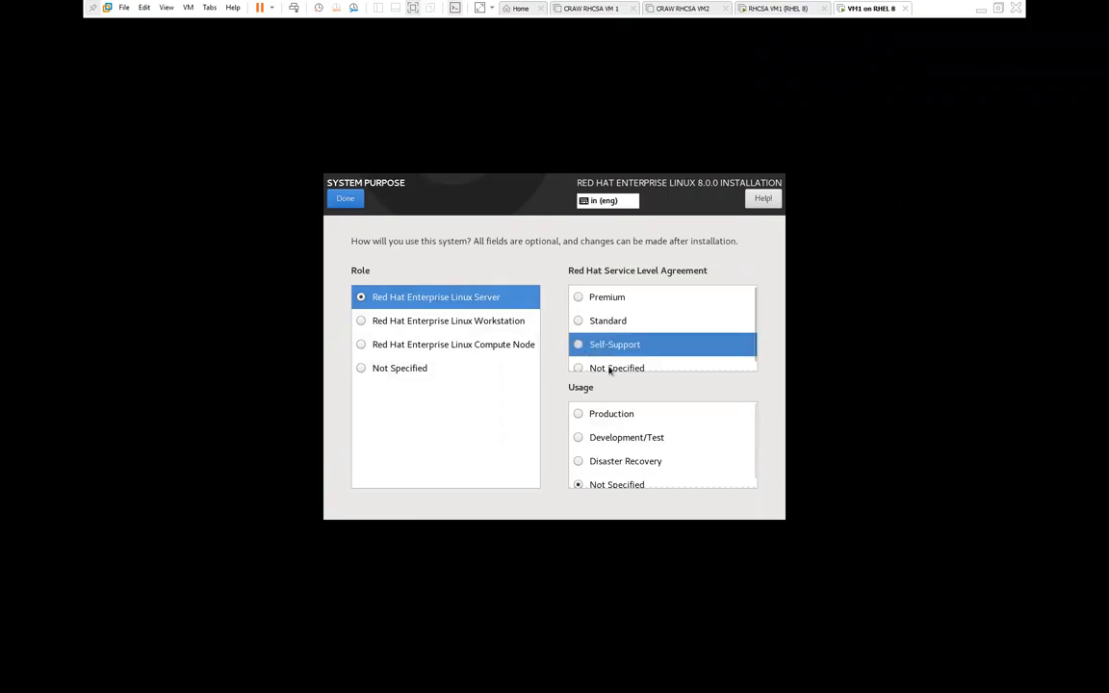
{"action": "left_click", "coordinate": [591, 438]}
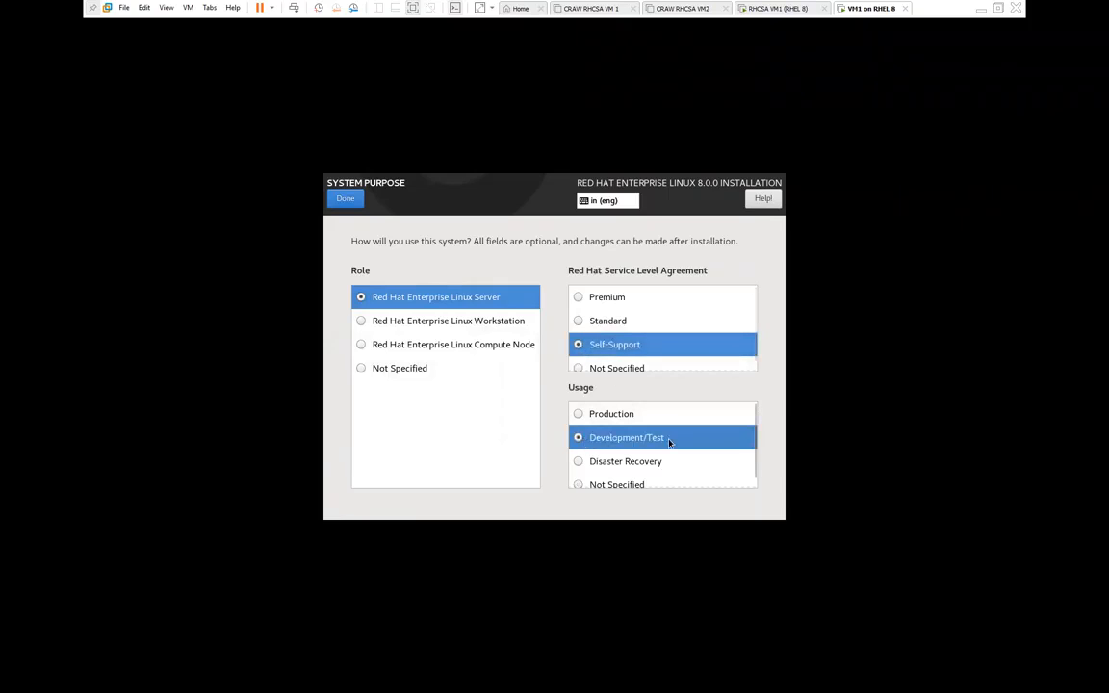
{"action": "left_click", "coordinate": [346, 200]}
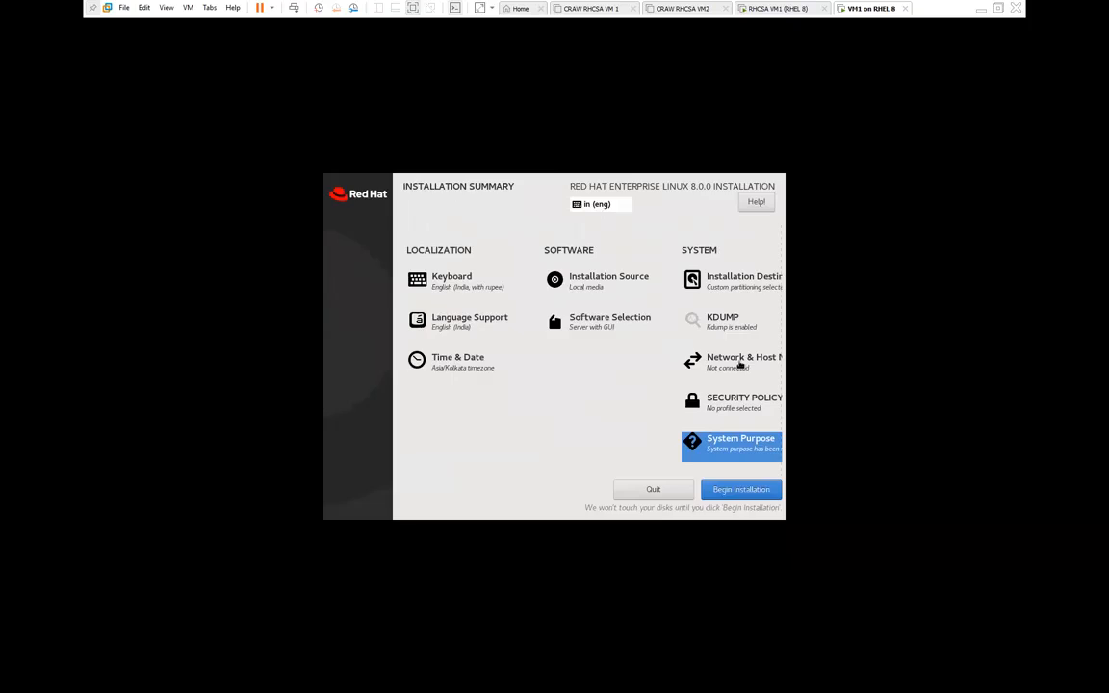
{"action": "left_click", "coordinate": [740, 363]}
{"action": "left_click_drag", "start_coordinate": [537, 478], "coordinate": [368, 475]}
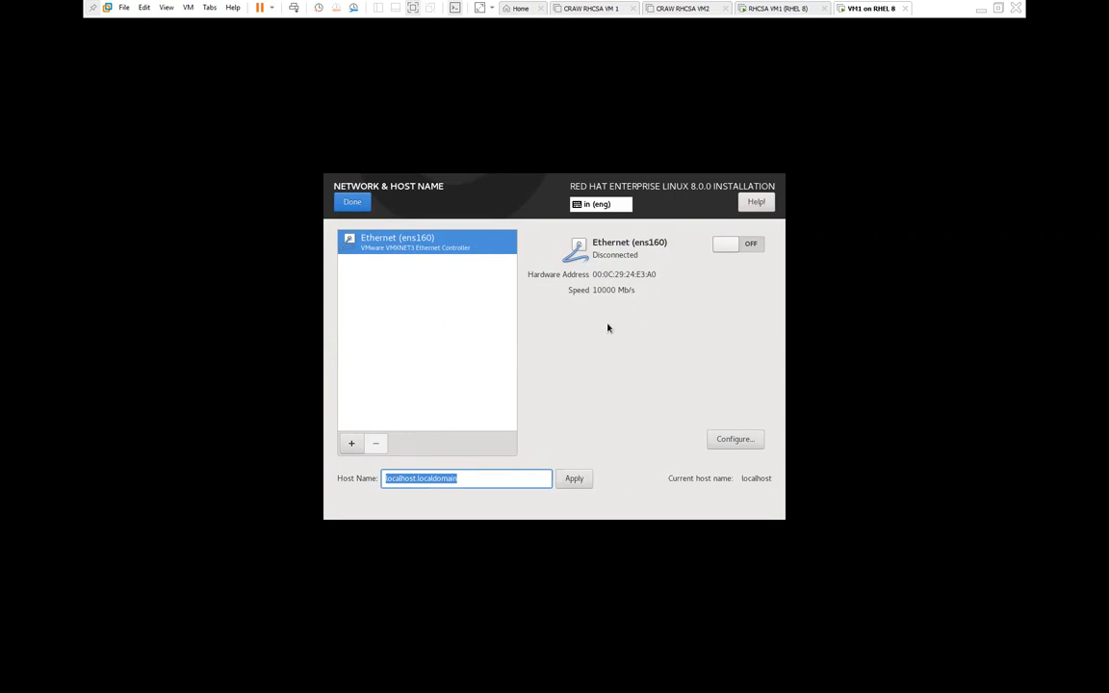
Step: Leave Network & Host Name unchanged and begin the RHEL 8 installation
{"action": "left_click", "coordinate": [354, 206]}
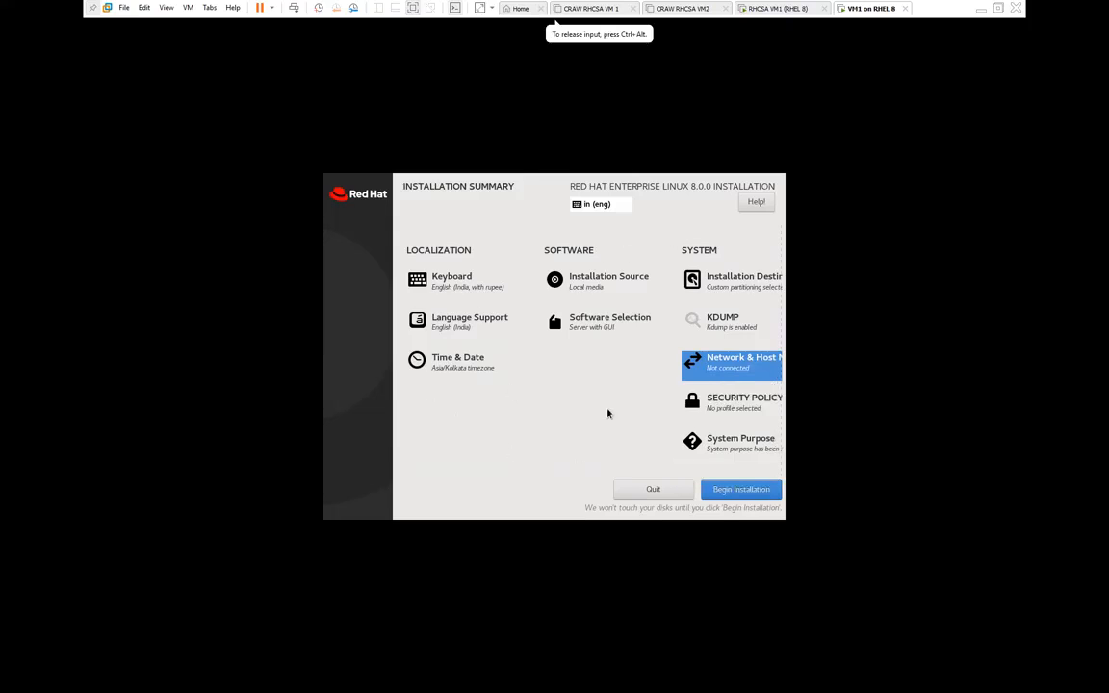
{"action": "left_click", "coordinate": [736, 490]}
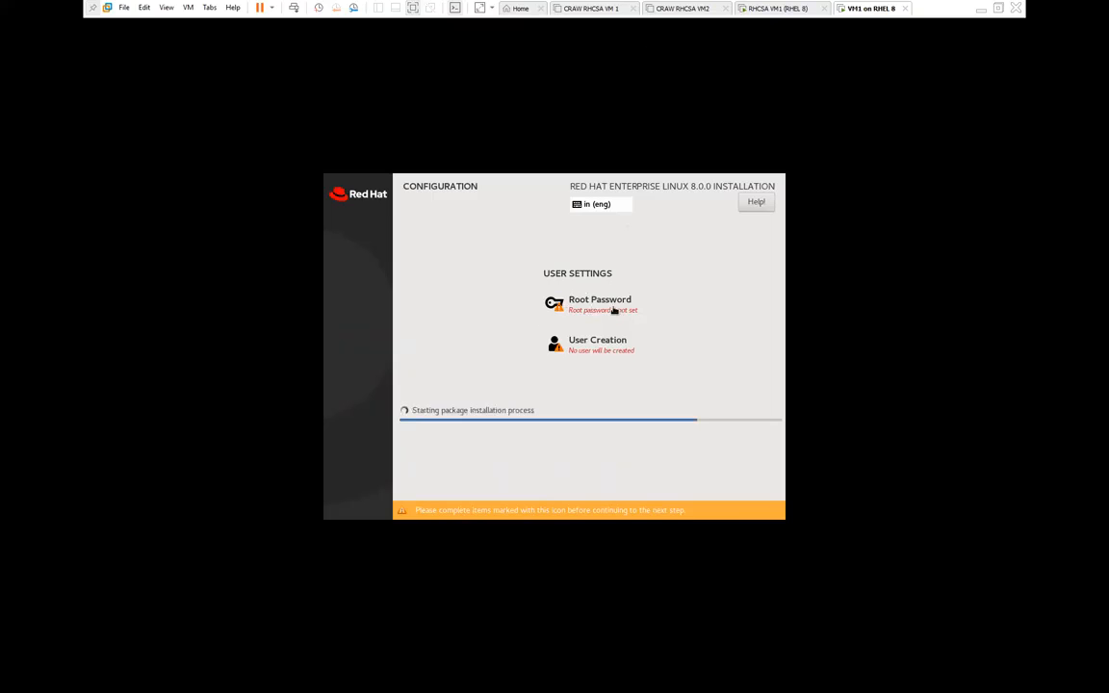
Step: Set and confirm a weak root password, accepting it despite the weak-password warning
{"action": "left_click", "coordinate": [613, 310]}
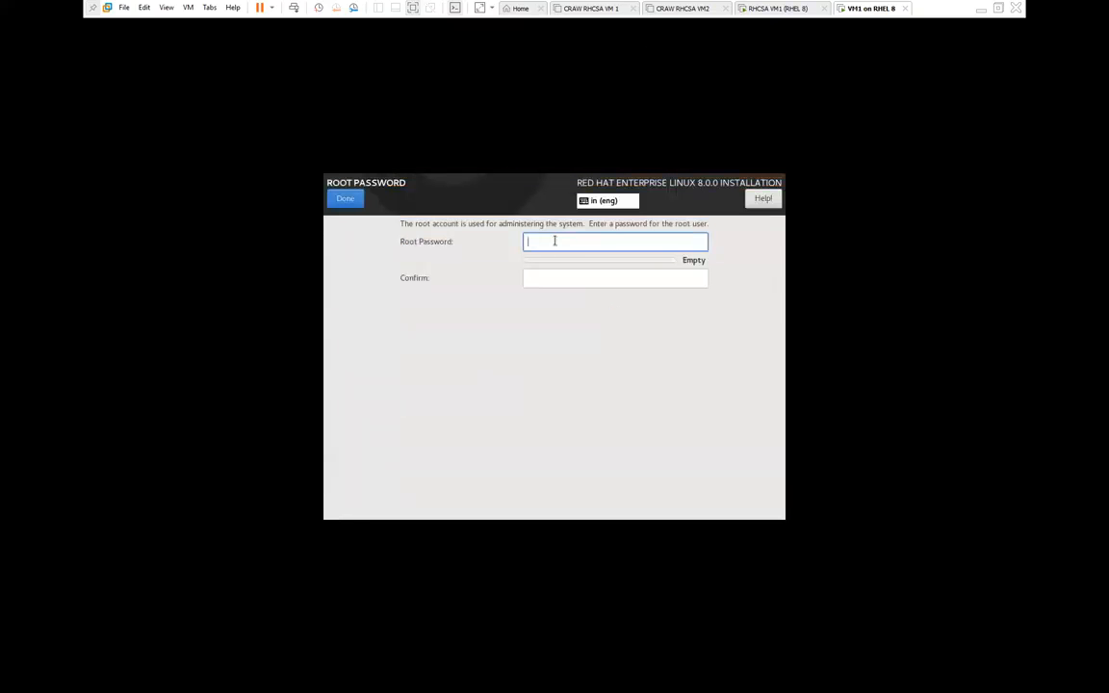
{"action": "type", "text": "r"}
{"action": "type", "text": "t"}
{"action": "left_click", "coordinate": [562, 278]}
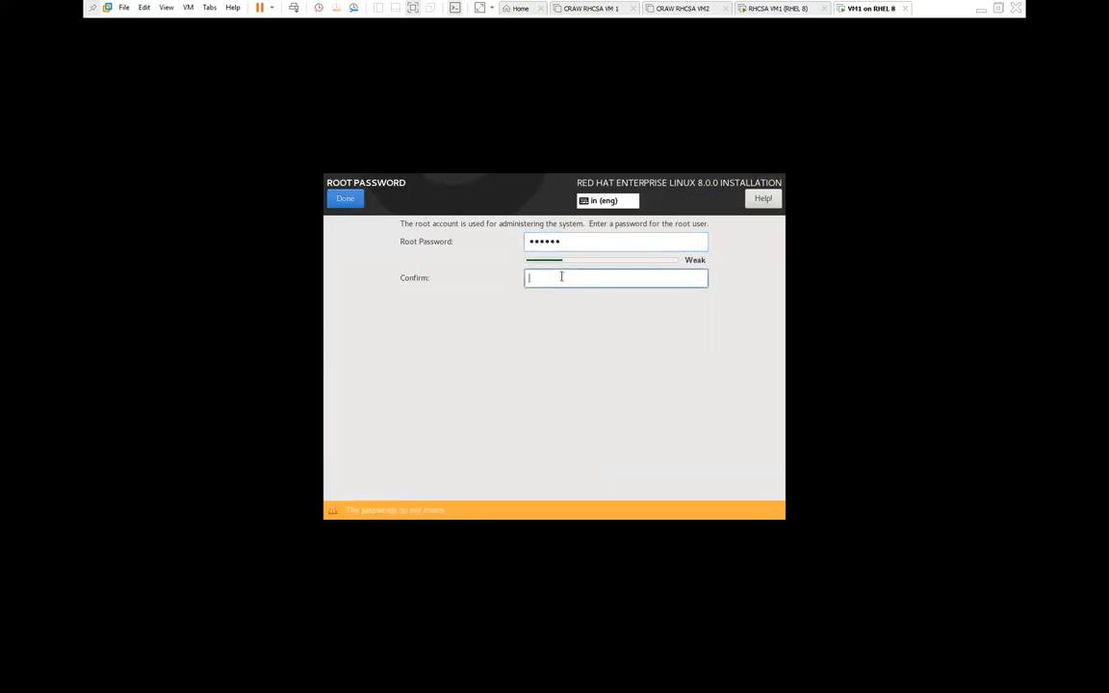
{"action": "type", "text": "redhat"}
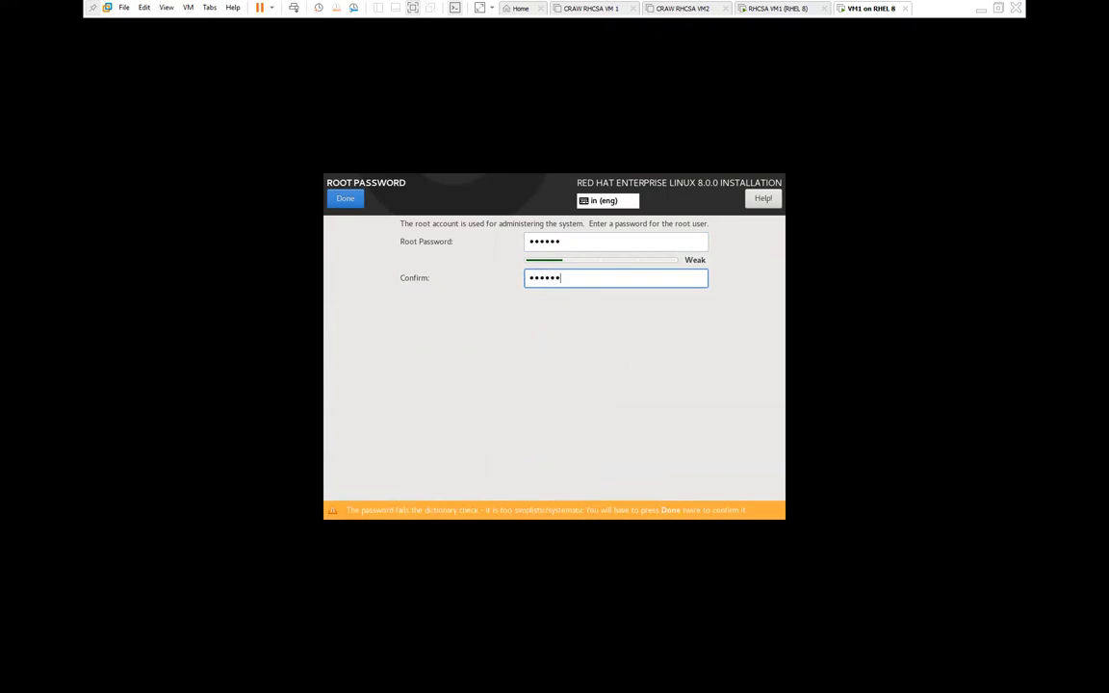
{"action": "left_click", "coordinate": [337, 201]}
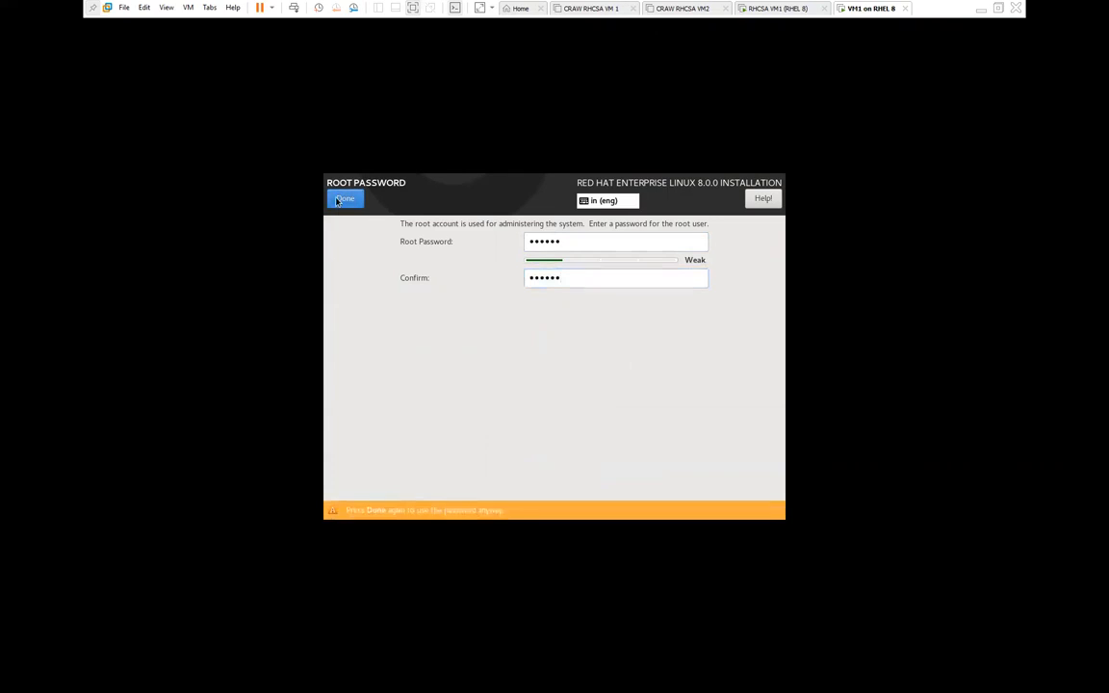
{"action": "left_click", "coordinate": [337, 201]}
Step: Create administrator user 'admin' with a confirmed password, accepting the weak-password warning
{"action": "left_click", "coordinate": [599, 356]}
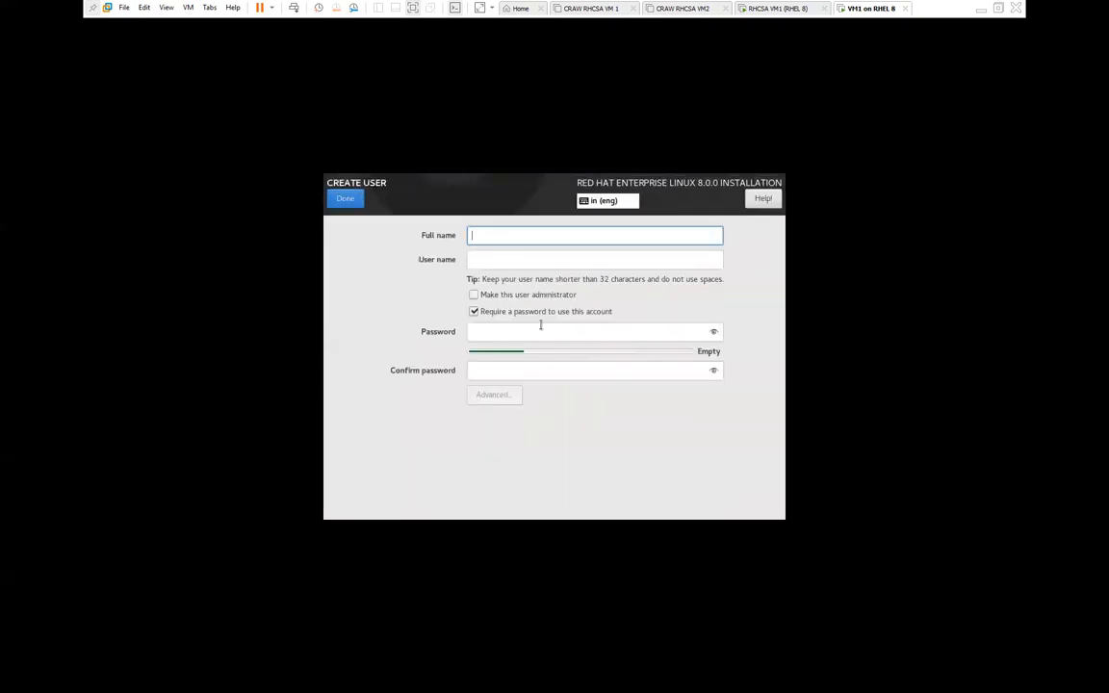
{"action": "type", "text": "admin"}
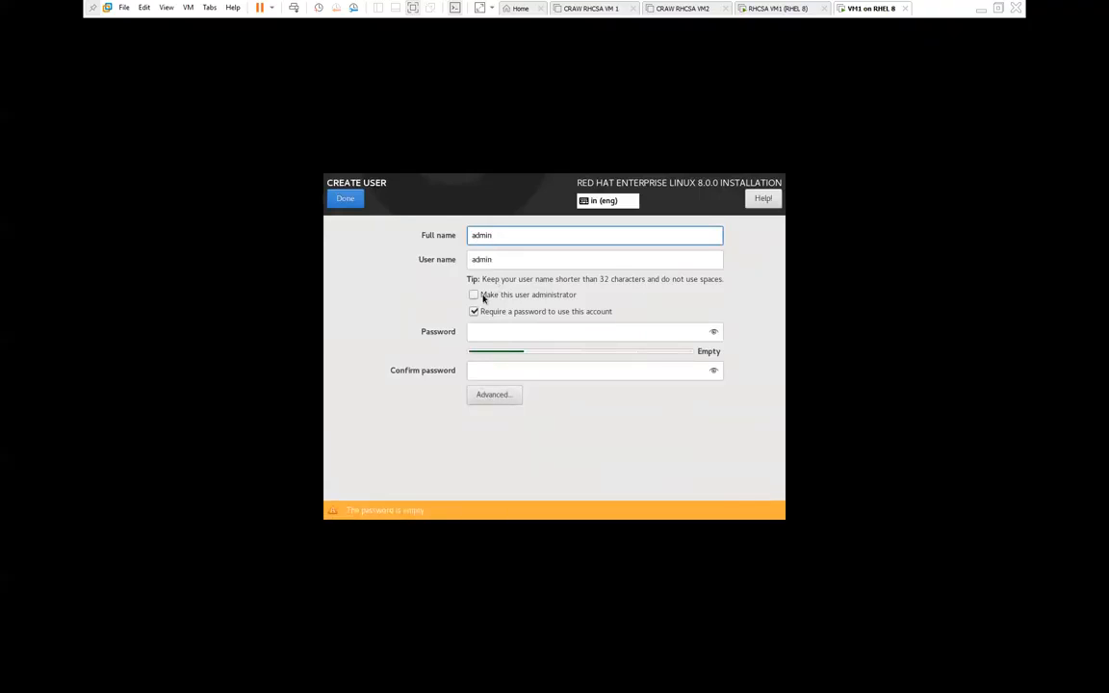
{"action": "left_click", "coordinate": [483, 296]}
{"action": "double_click", "coordinate": [494, 259]}
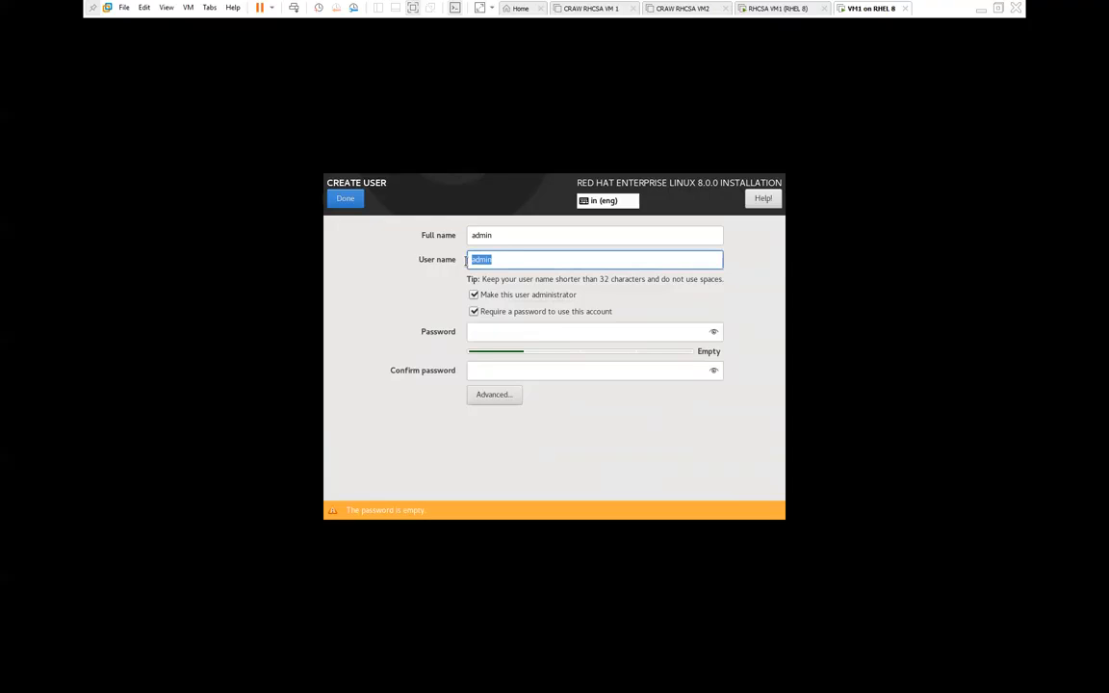
{"action": "left_click", "coordinate": [486, 332]}
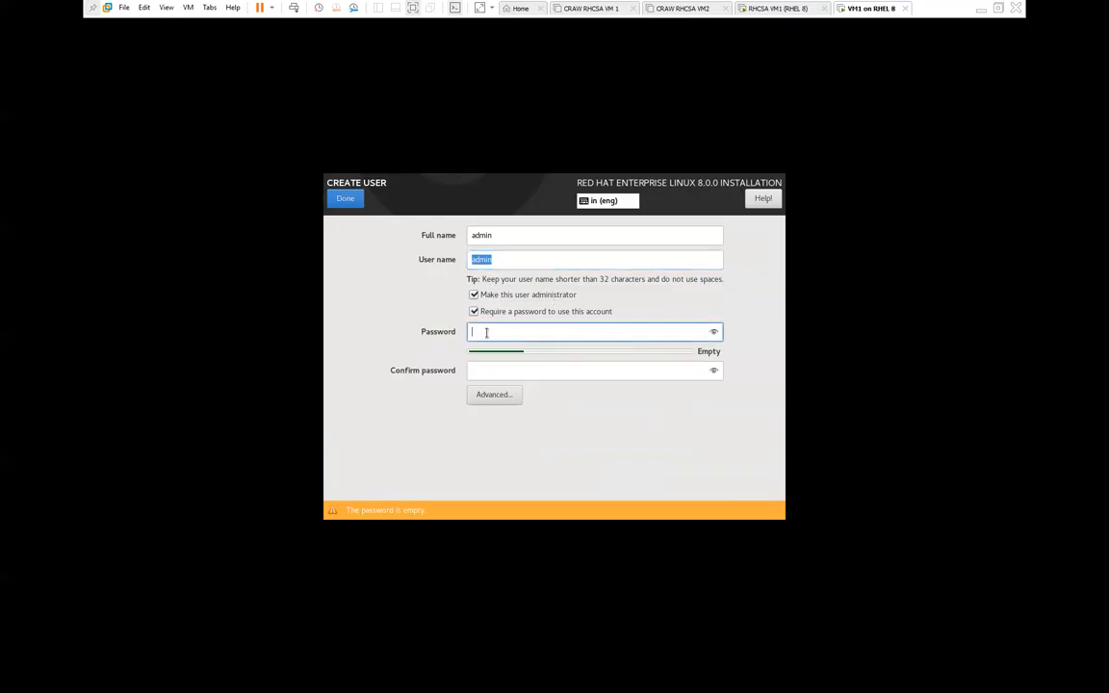
{"action": "type", "text": "redhat"}
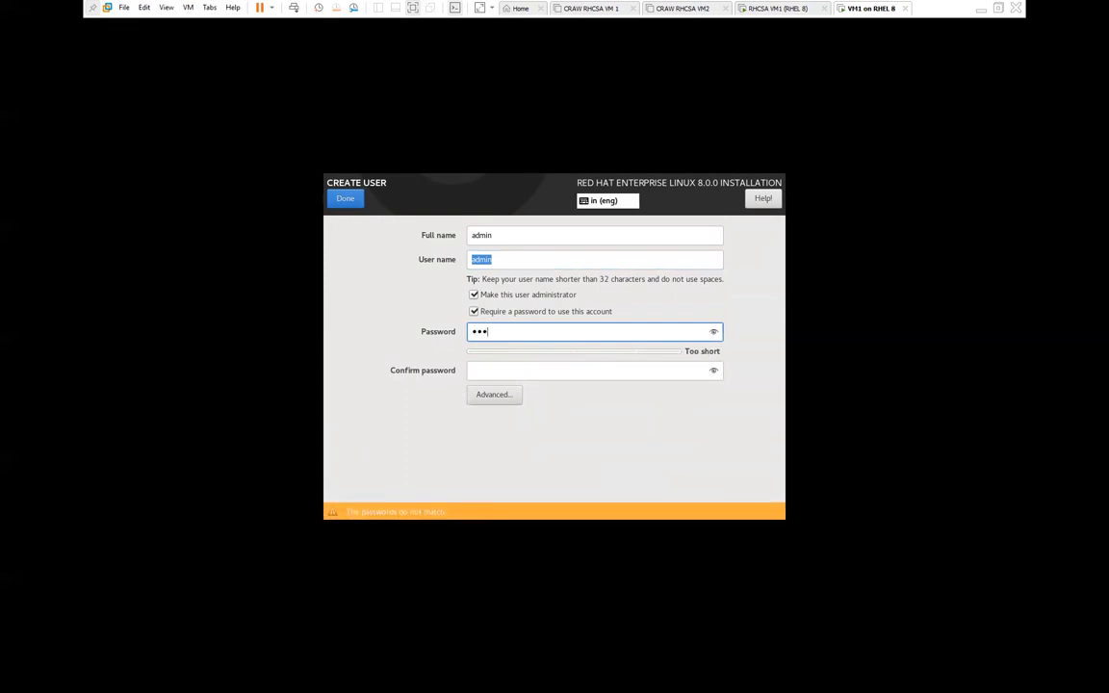
{"action": "left_click", "coordinate": [489, 372]}
{"action": "type", "text": "redhat"}
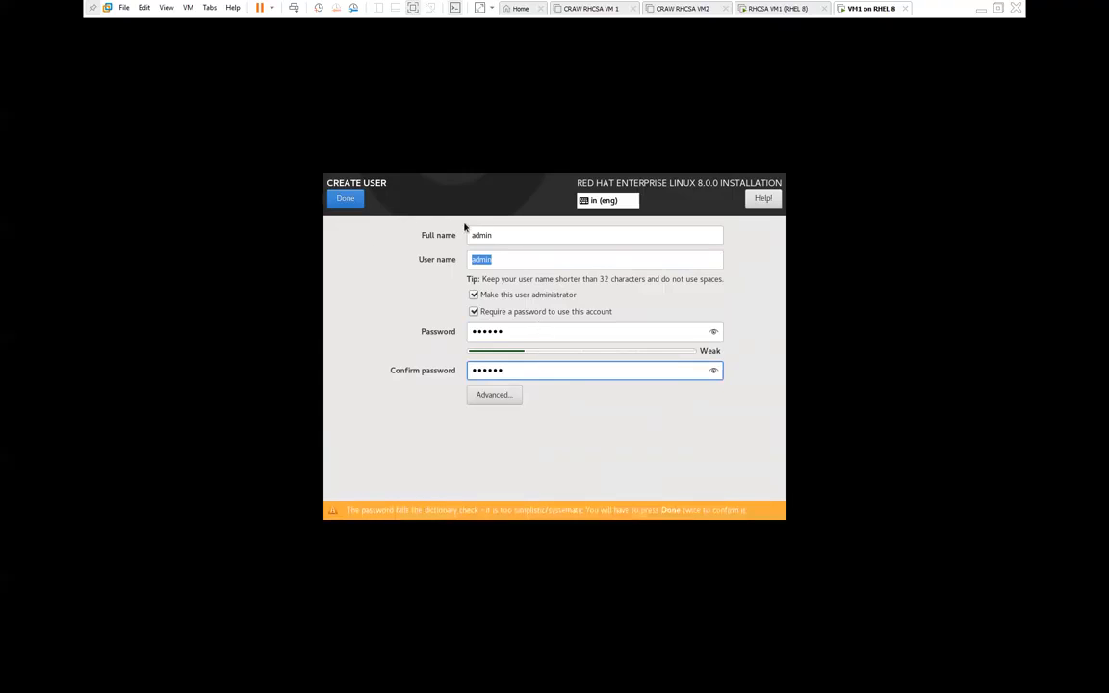
{"action": "left_click", "coordinate": [339, 203]}
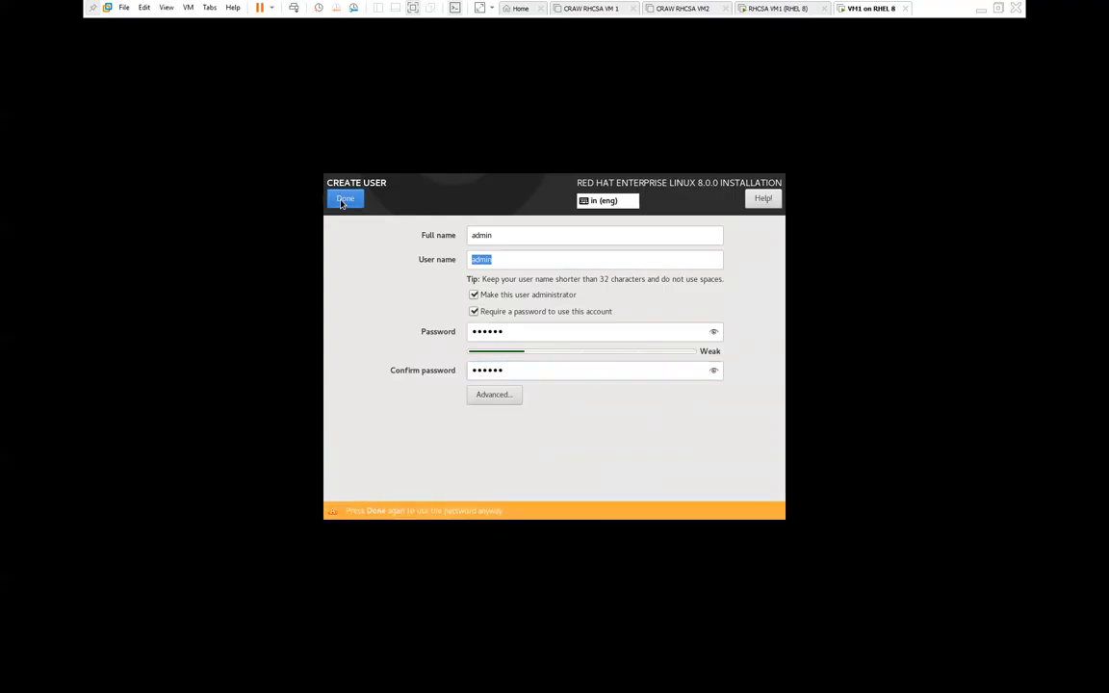
{"action": "left_click", "coordinate": [341, 203]}
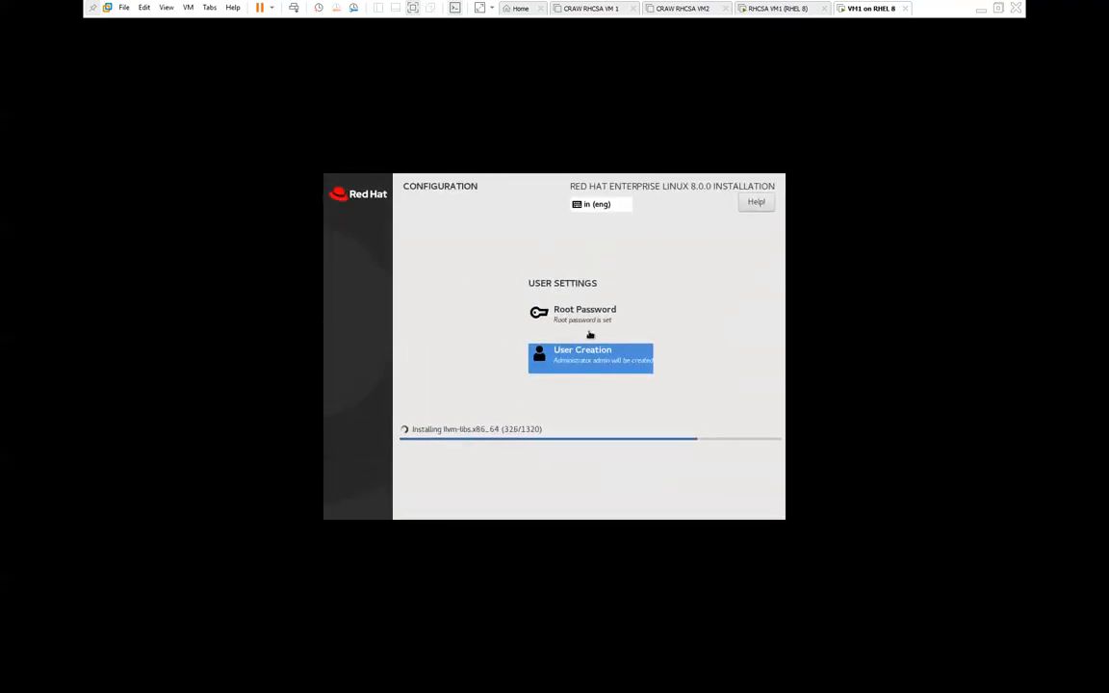
Step: Reopen Root Password and confirm it again, accepting the weak-password warning
{"action": "left_click", "coordinate": [584, 317]}
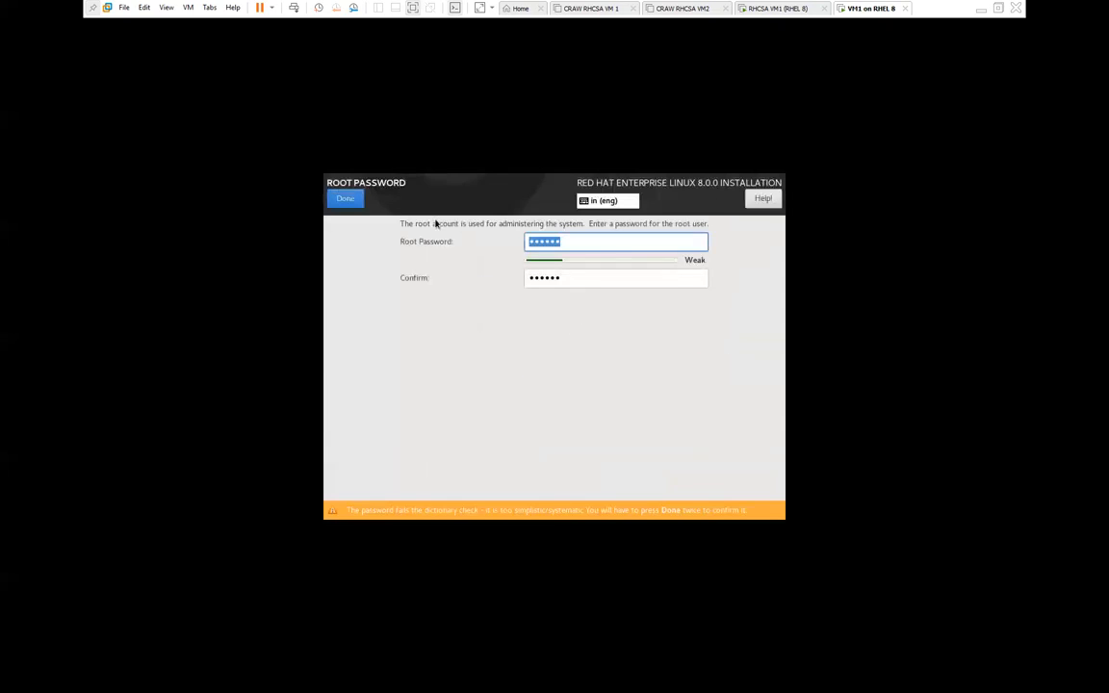
{"action": "left_click", "coordinate": [344, 198]}
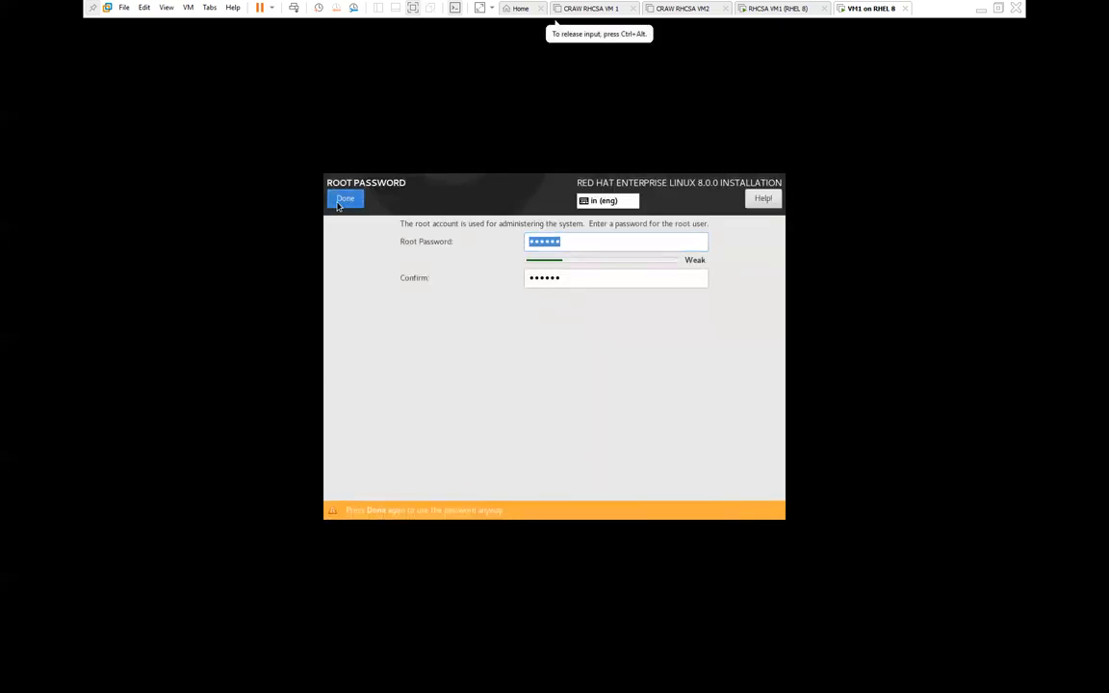
{"action": "left_click", "coordinate": [345, 199]}
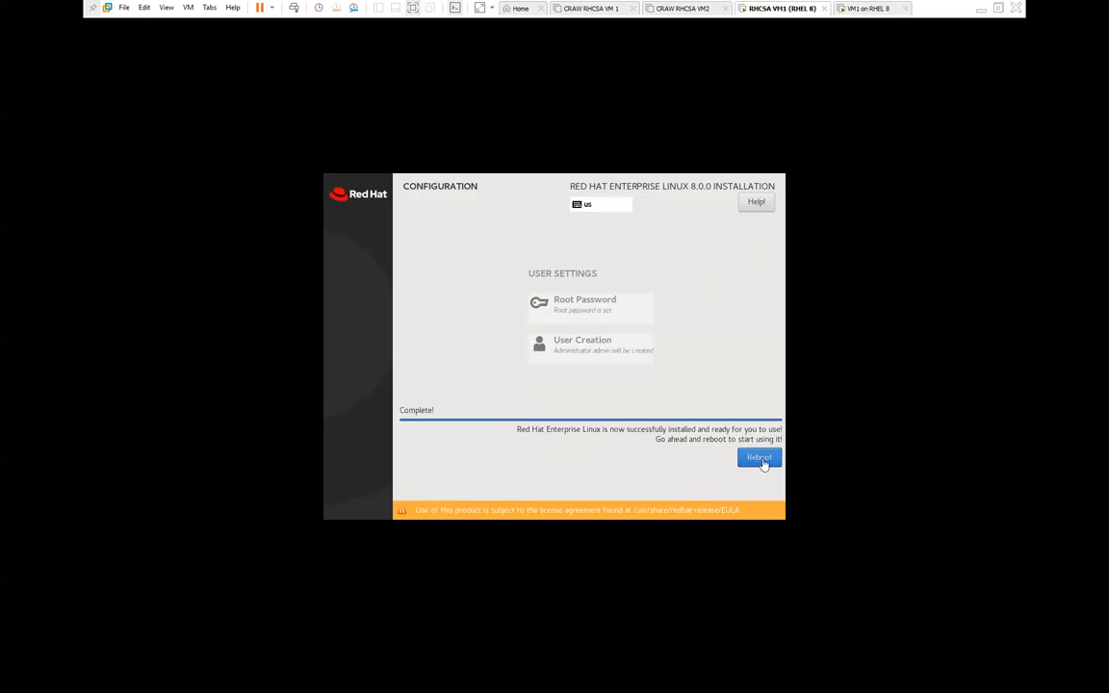
Step: Compare installation progress on the VM1 on RHEL 8 and RHCSA VM1 (RHEL 8) tabs
{"action": "left_click", "coordinate": [865, 7]}
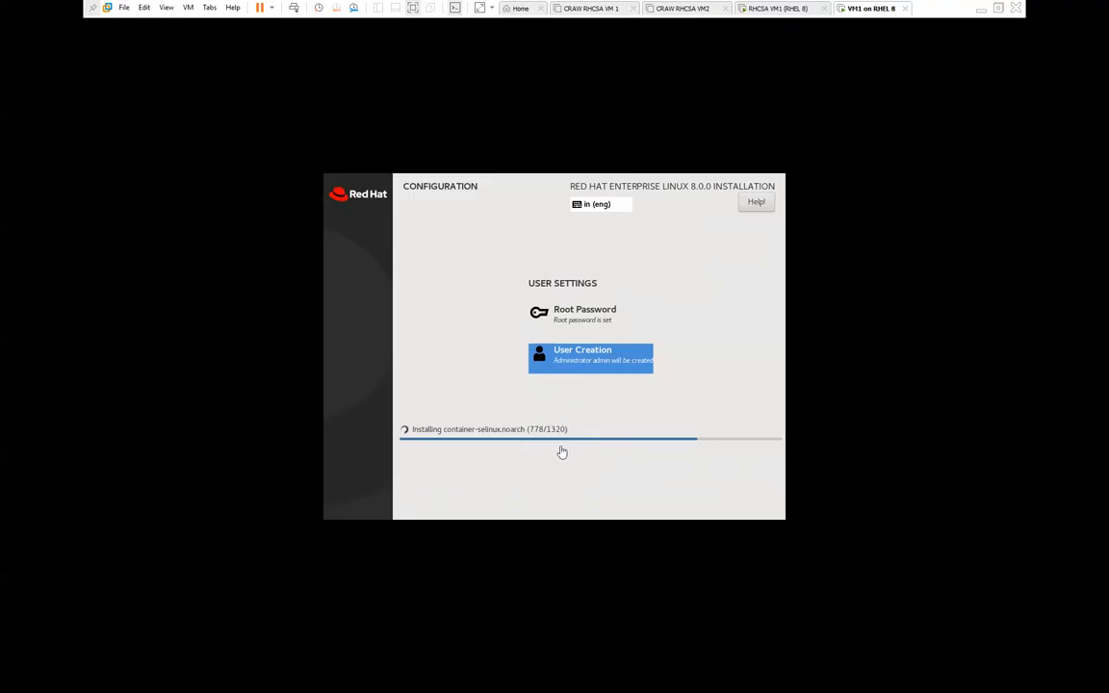
{"action": "left_click", "coordinate": [784, 9]}
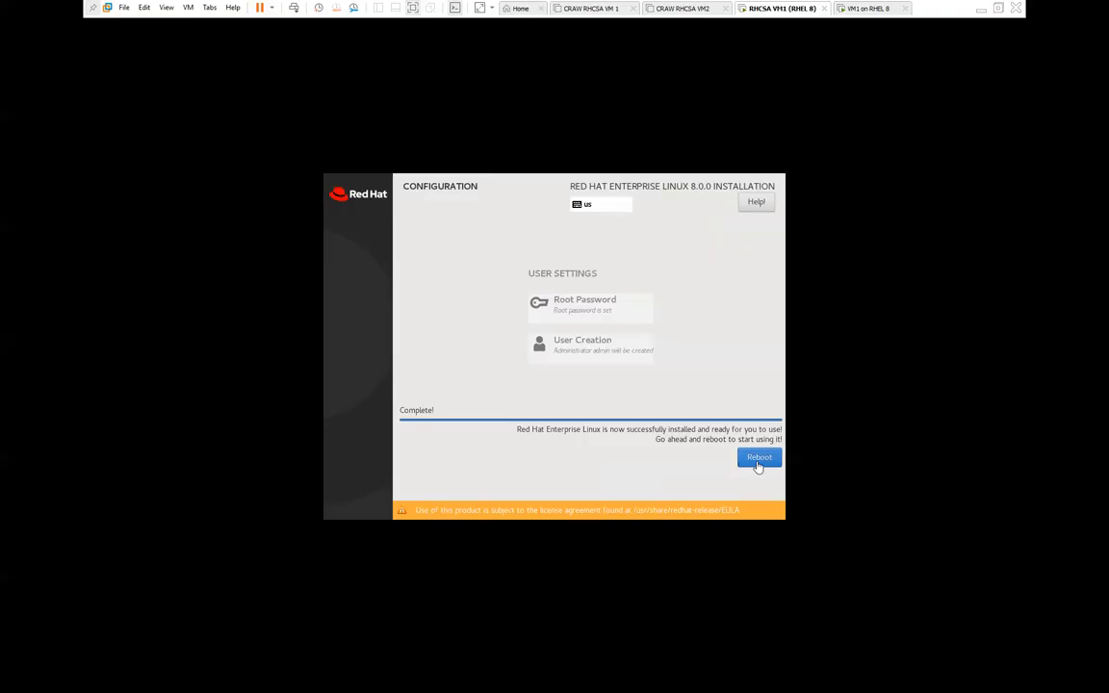
{"action": "left_click", "coordinate": [873, 8]}
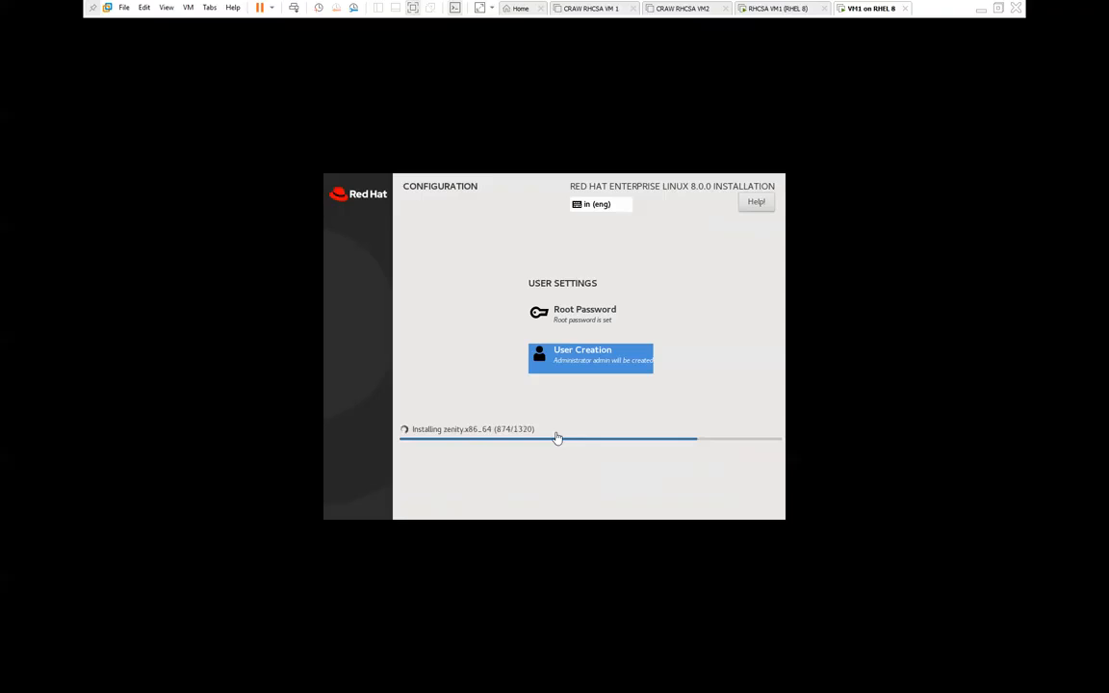
Step: Bring up the Notepad notes and add '/ = 20GB' to the VM Ware line
{"action": "left_click", "coordinate": [981, 9]}
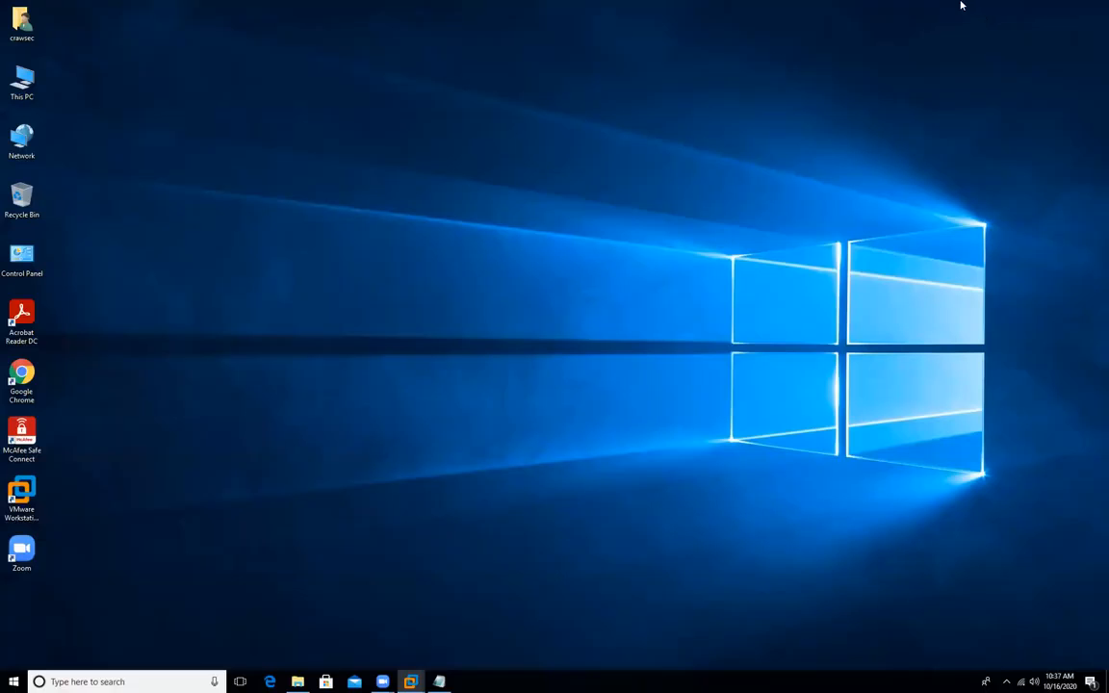
{"action": "left_click", "coordinate": [440, 682]}
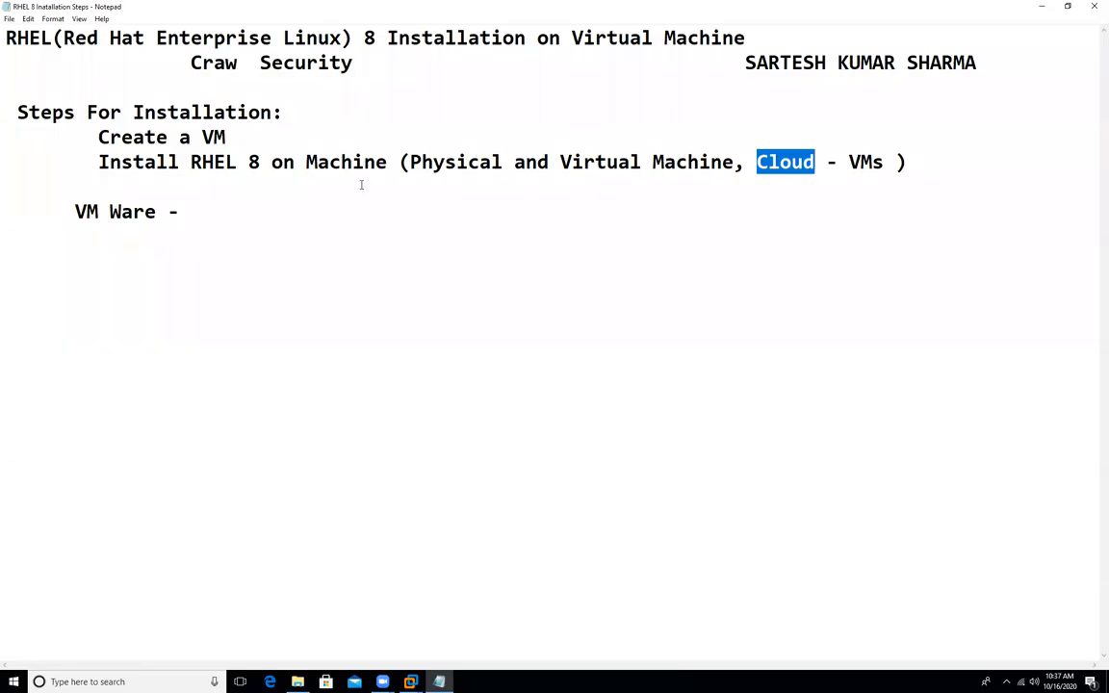
{"action": "left_click", "coordinate": [213, 218]}
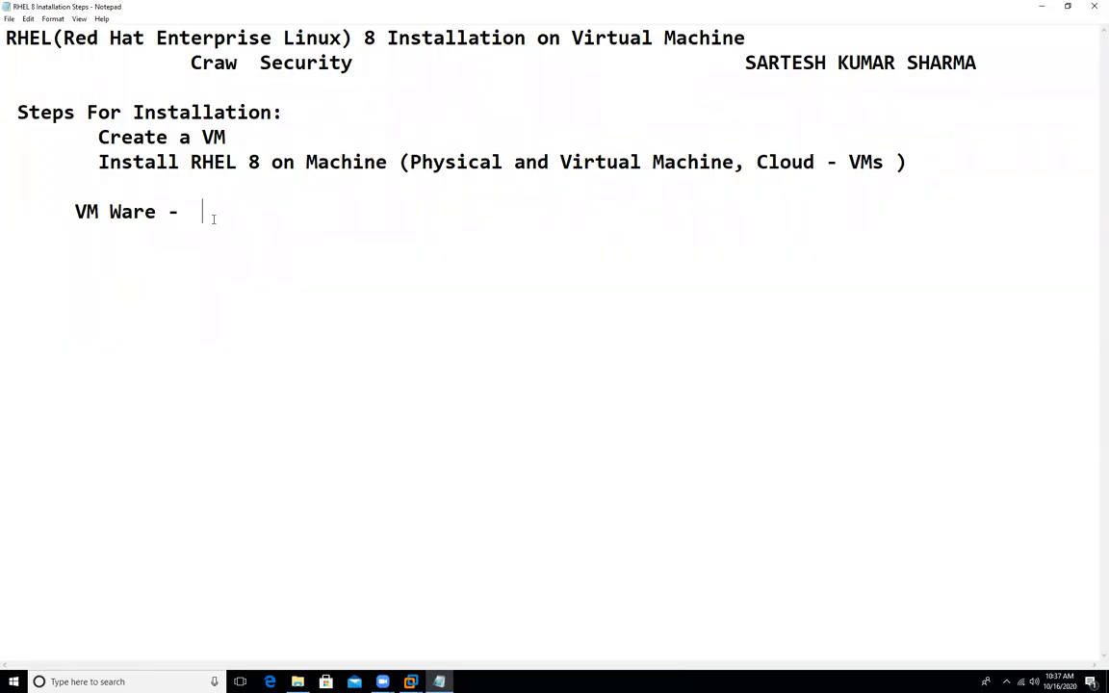
{"action": "type", "text": "/ = 20GB"}
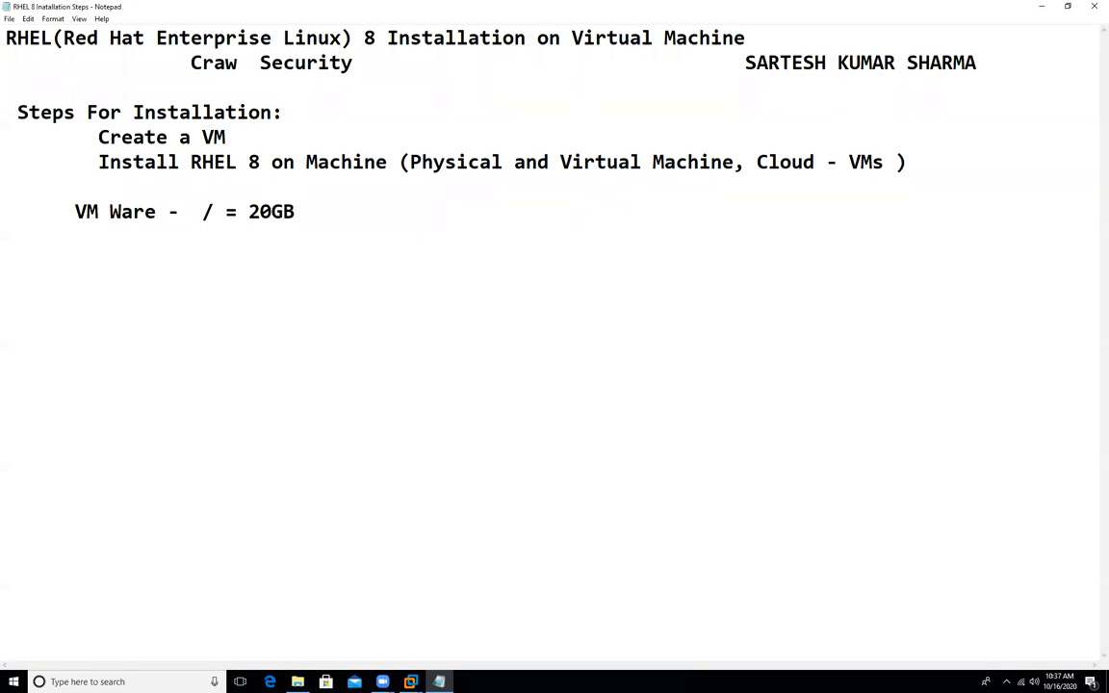
Step: Expand the entry to '/ (Root Directory / Partition) = 20GB' and highlight the slash and 20GB
{"action": "key", "text": "Left"}
{"action": "key", "text": "Left"}
{"action": "key", "text": "Left"}
{"action": "key", "text": "Left"}
{"action": "key", "text": "Left"}
{"action": "key", "text": "Left"}
{"action": "key", "text": "Left"}
{"action": "key", "text": "Left"}
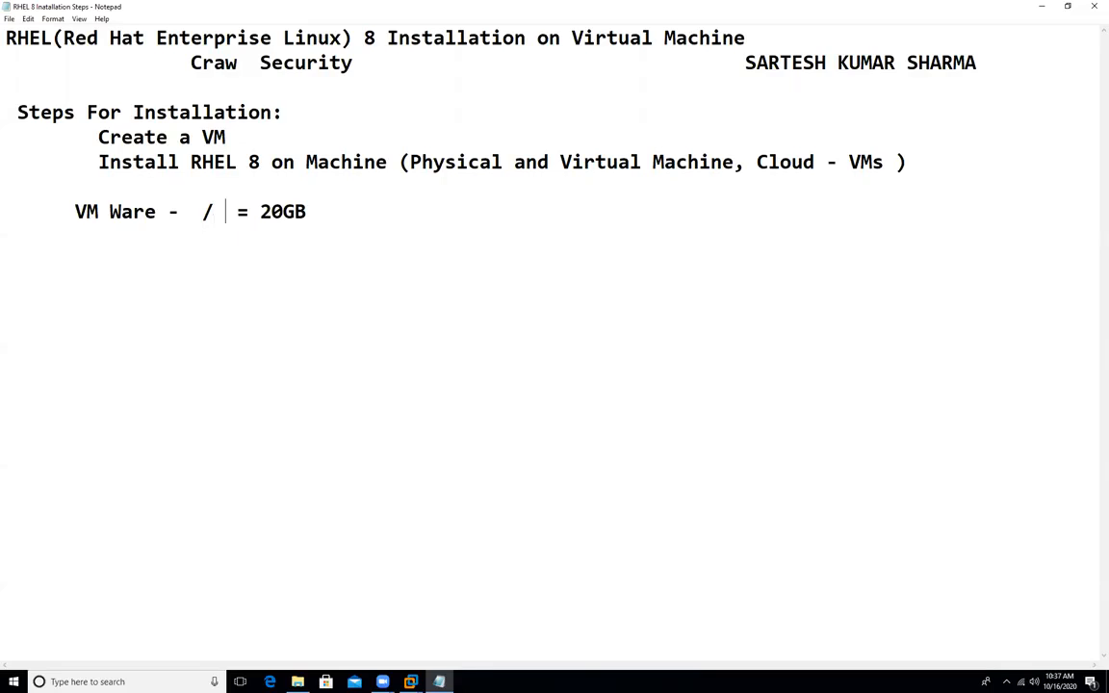
{"action": "type", "text": "()"}
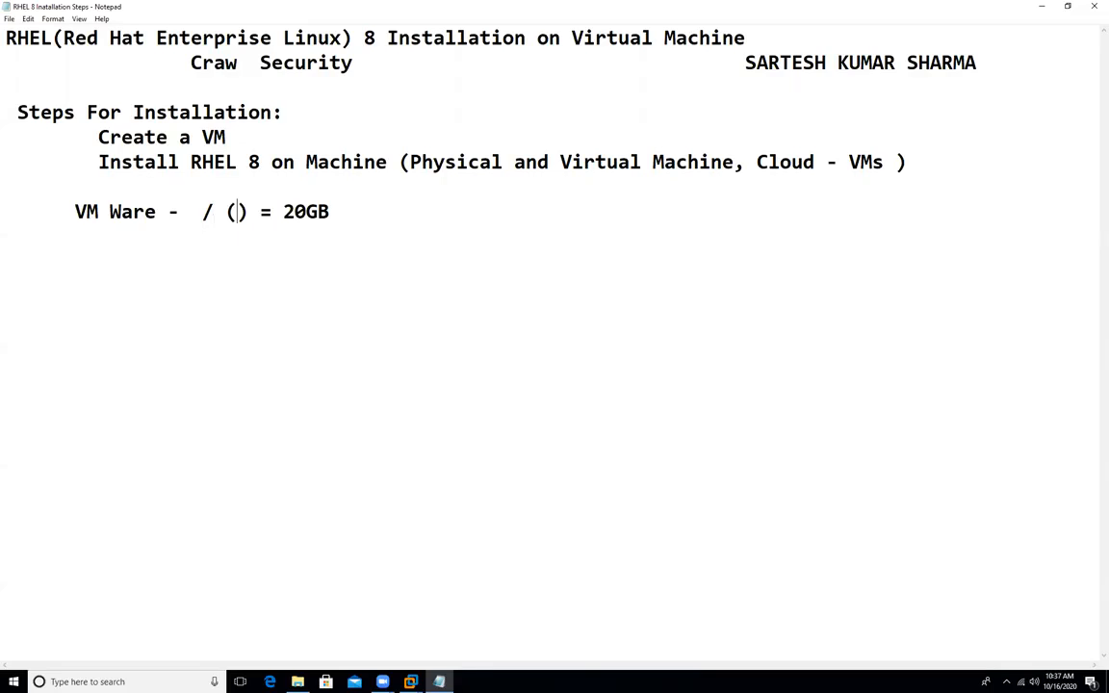
{"action": "key", "text": "Left"}
{"action": "type", "text": "Root Directory / pa"}
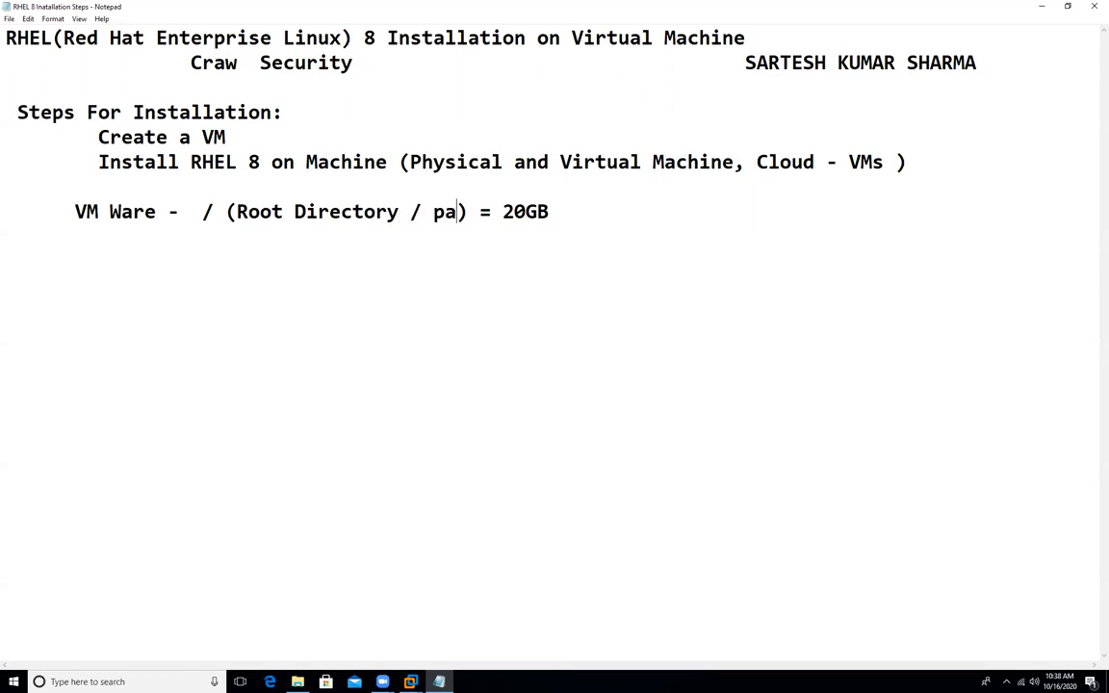
{"action": "key", "text": "BackSpace"}
{"action": "key", "text": "BackSpace"}
{"action": "type", "text": "Par"}
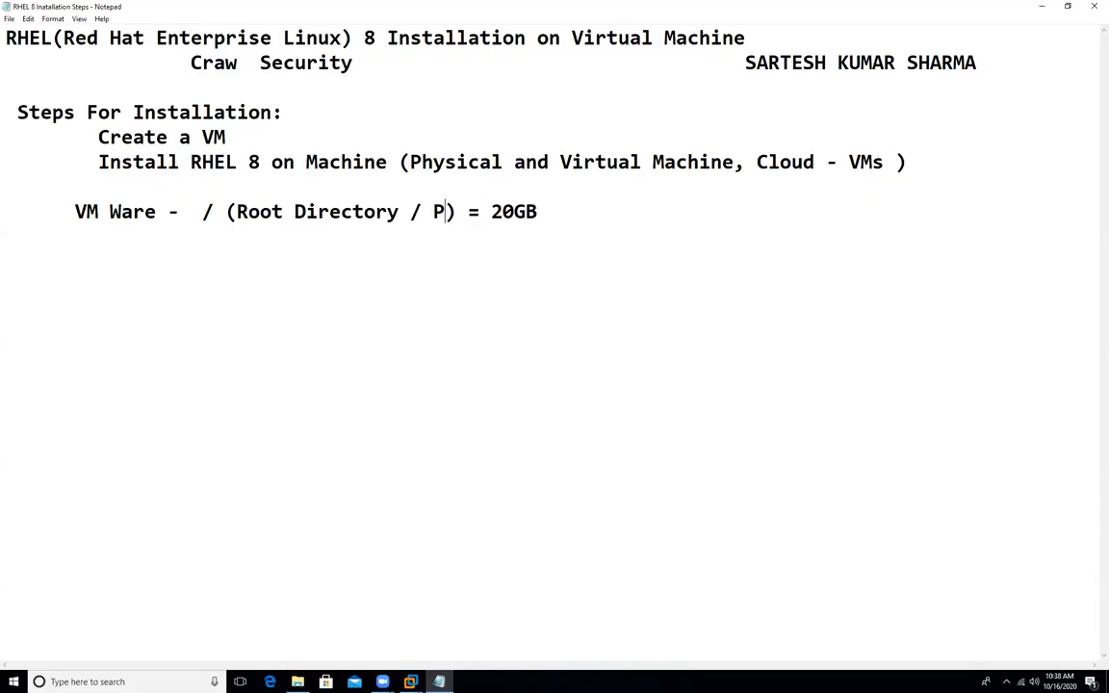
{"action": "type", "text": "tition"}
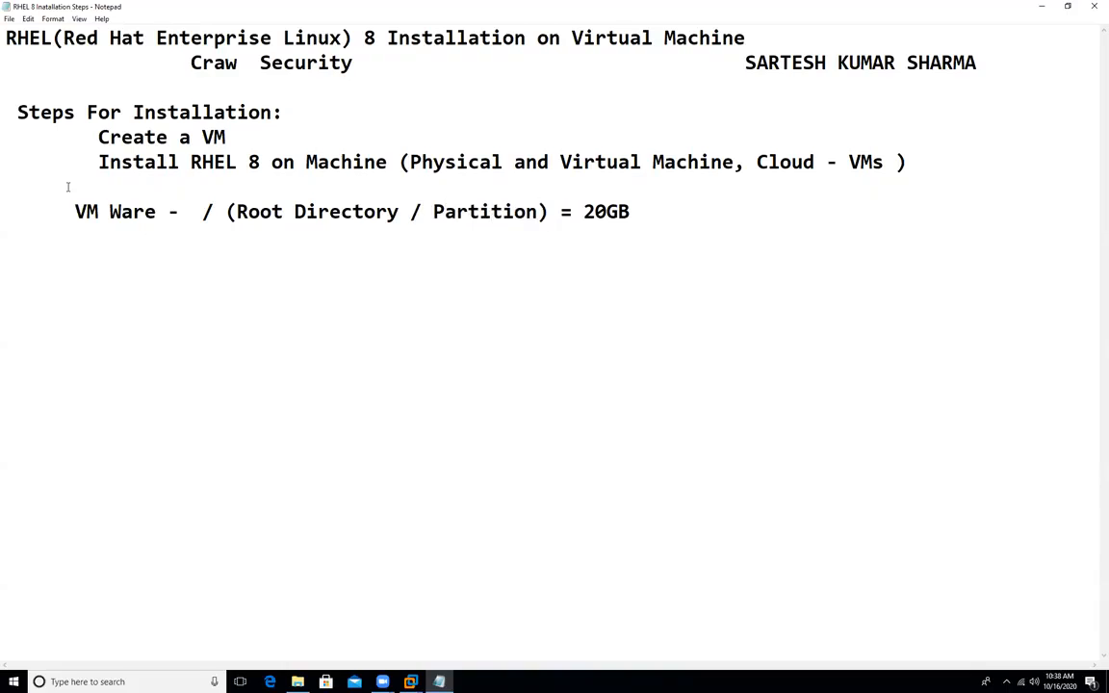
{"action": "left_click_drag", "start_coordinate": [202, 212], "coordinate": [213, 213]}
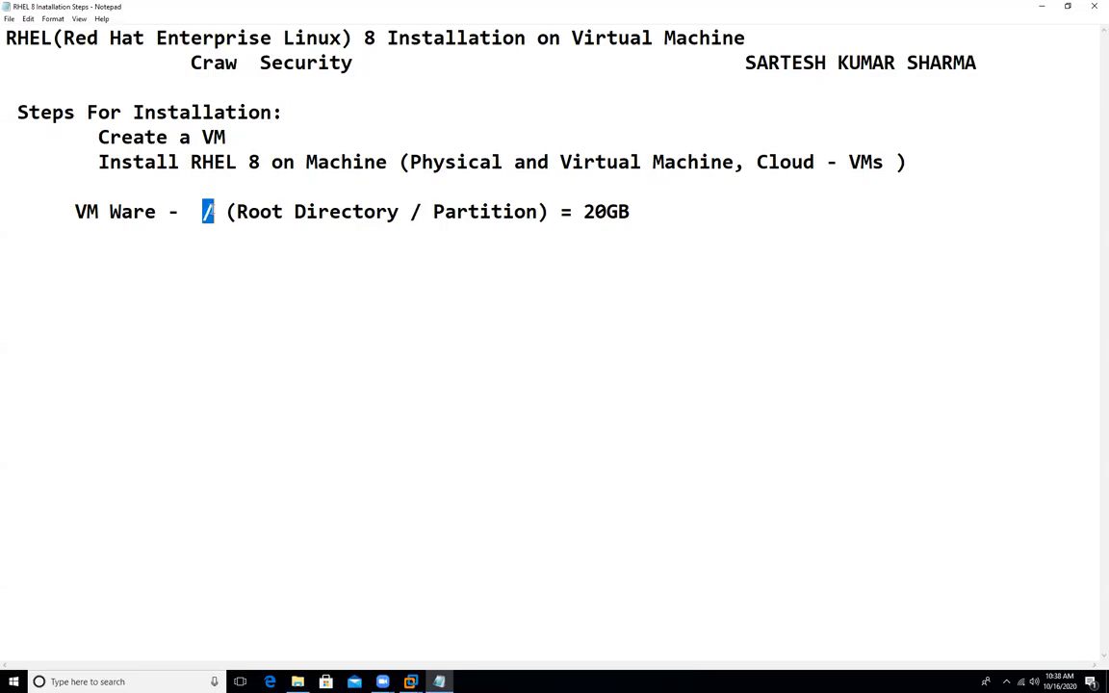
{"action": "left_click_drag", "start_coordinate": [581, 211], "coordinate": [630, 211]}
{"action": "left_click", "coordinate": [668, 208]}
Step: Type 'SWAP = Double of RAM =2G /home /boot' after the 20GB entry
{"action": "type", "text": "SWAP "}
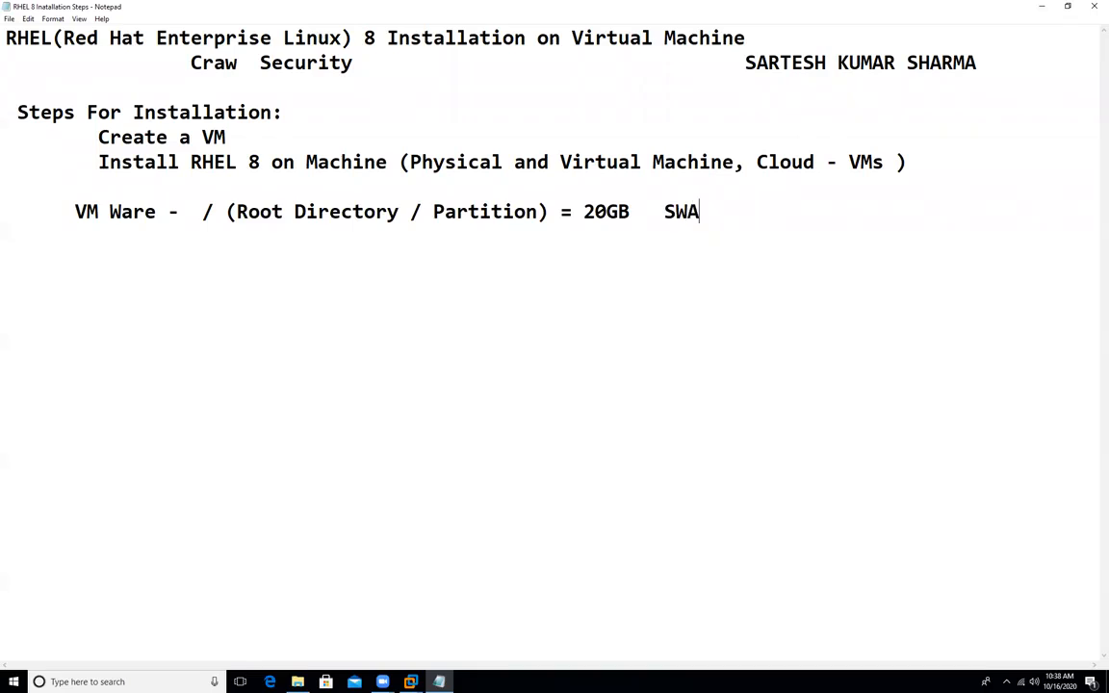
{"action": "type", "text": "= Dou"}
{"action": "type", "text": "ble of"}
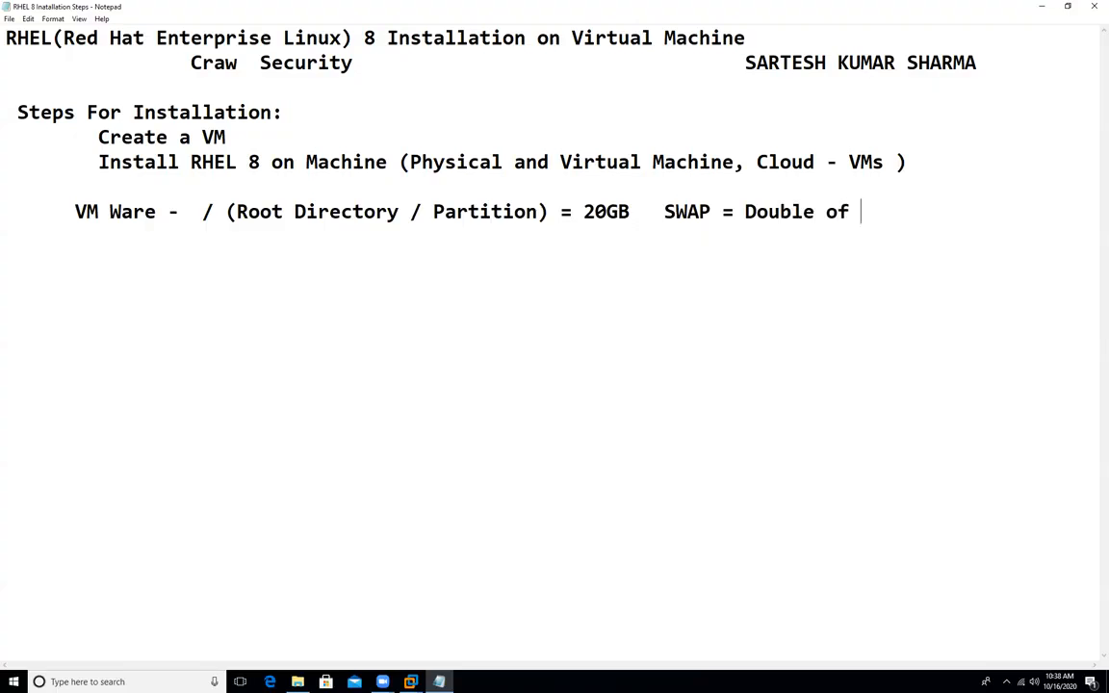
{"action": "type", "text": " RAM  =2G "}
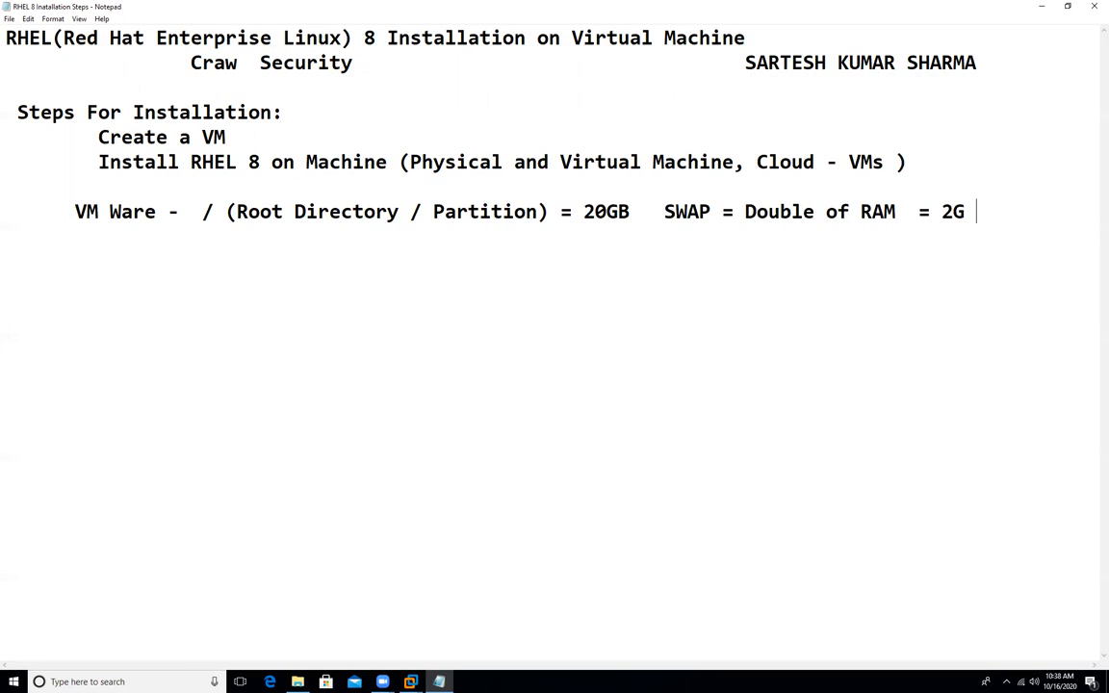
{"action": "type", "text": "/home /boot"}
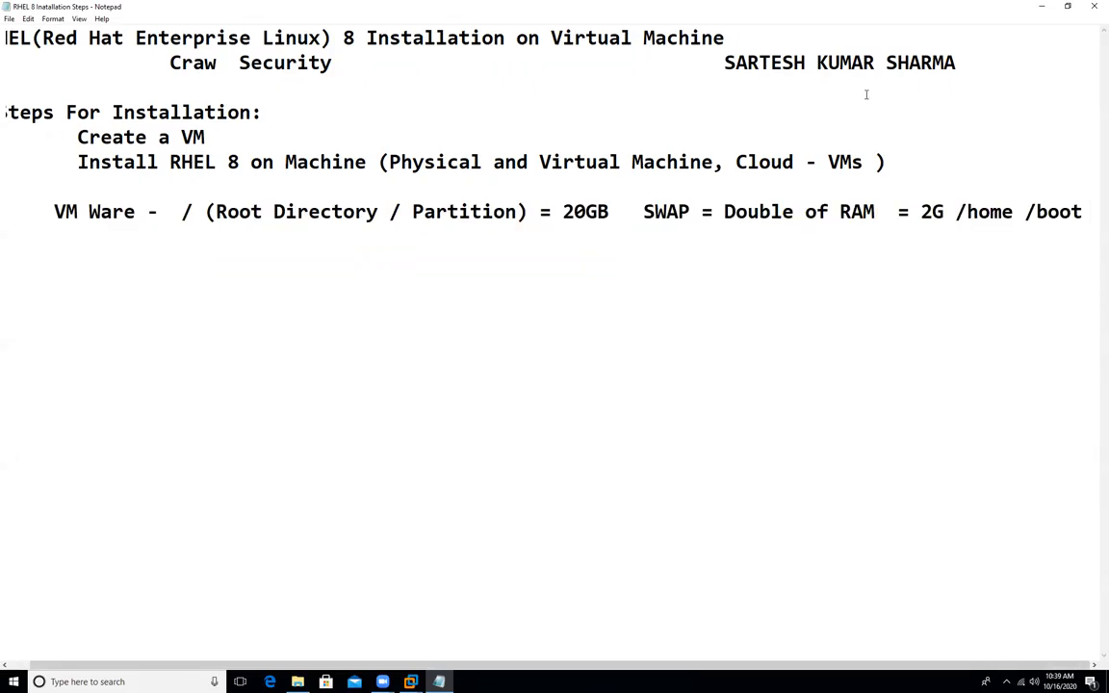
Step: Highlight the root, SWAP, /home and /boot entries in turn, then minimise Notepad
{"action": "left_click_drag", "start_coordinate": [955, 212], "coordinate": [1084, 212]}
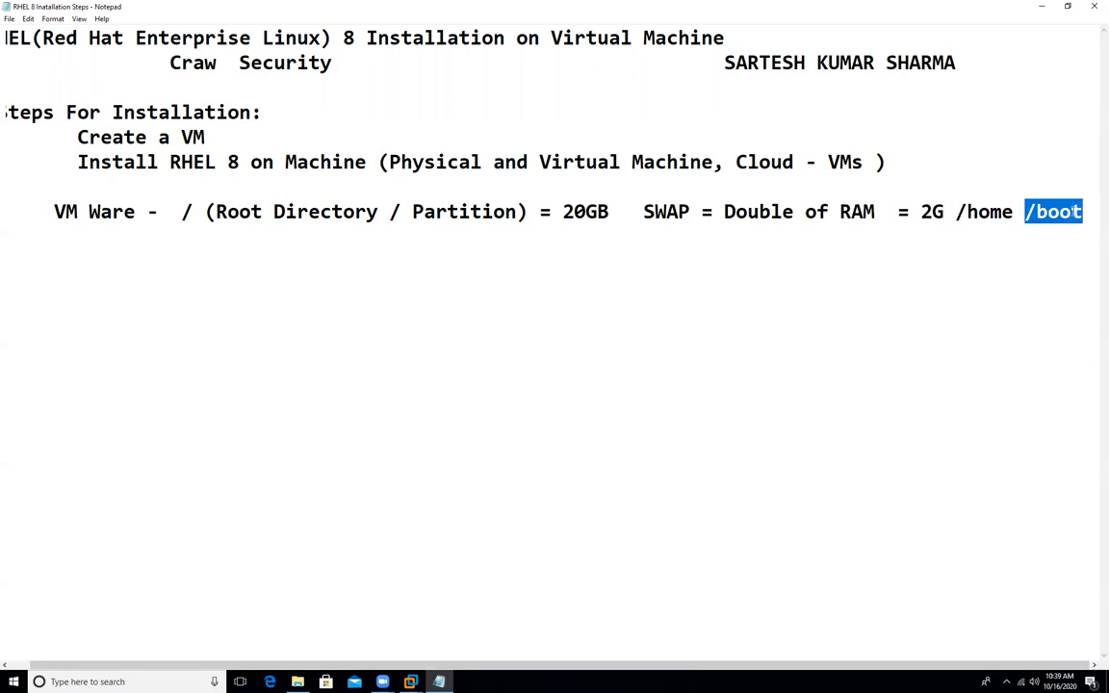
{"action": "left_click_drag", "start_coordinate": [182, 211], "coordinate": [880, 214]}
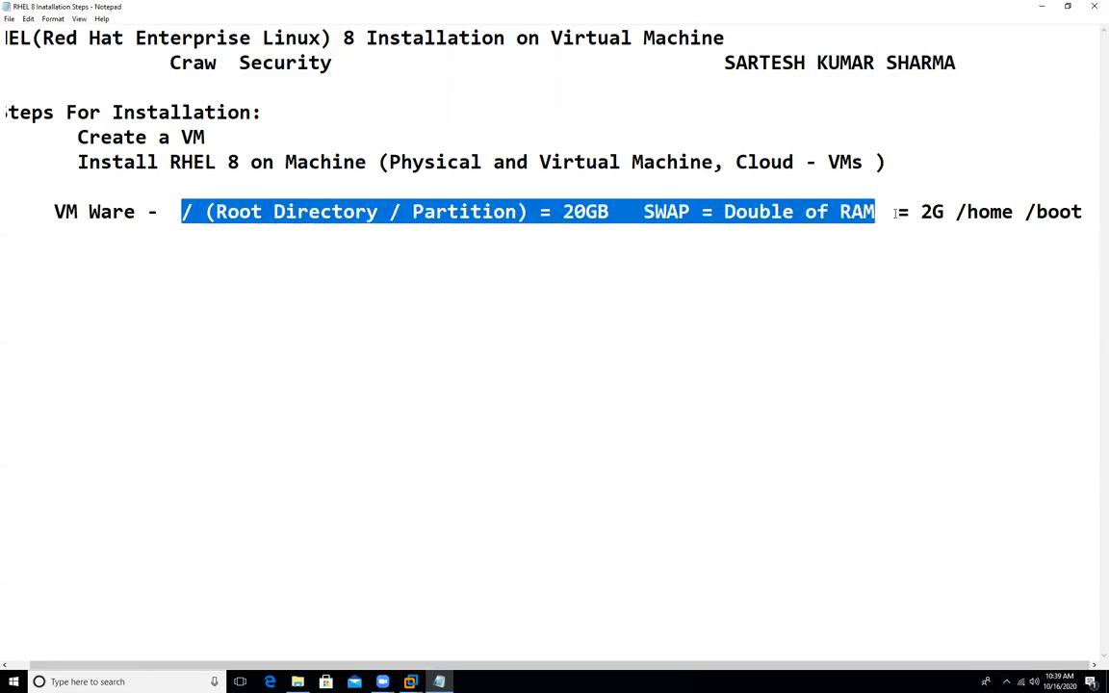
{"action": "left_click_drag", "start_coordinate": [957, 212], "coordinate": [1083, 214]}
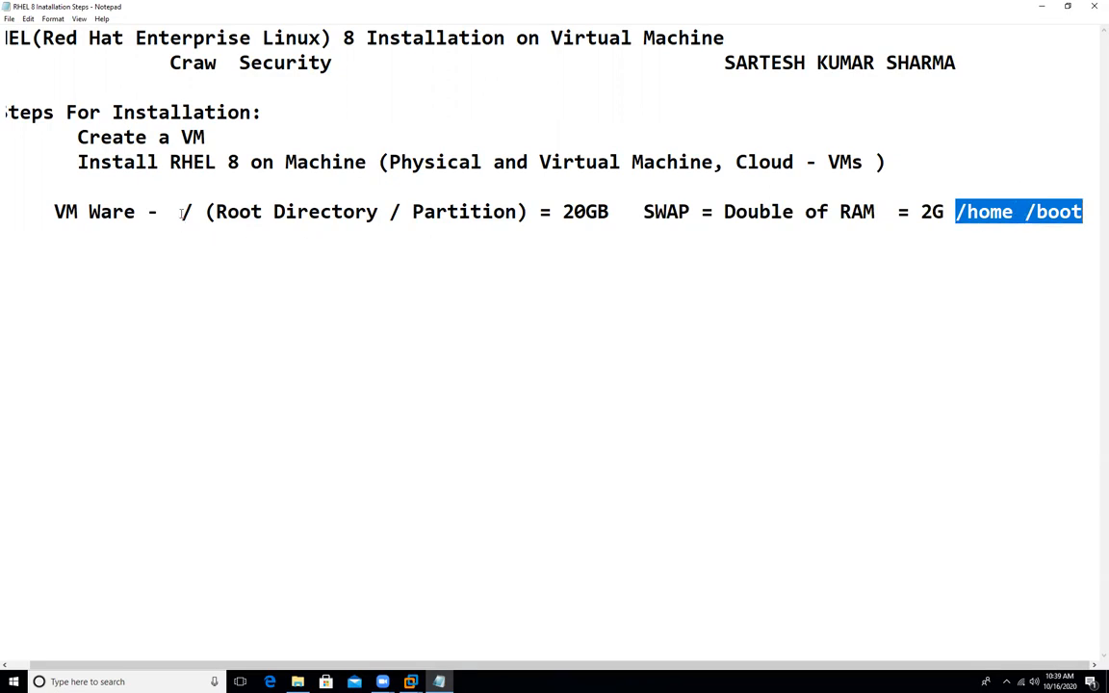
{"action": "left_click_drag", "start_coordinate": [181, 214], "coordinate": [193, 212]}
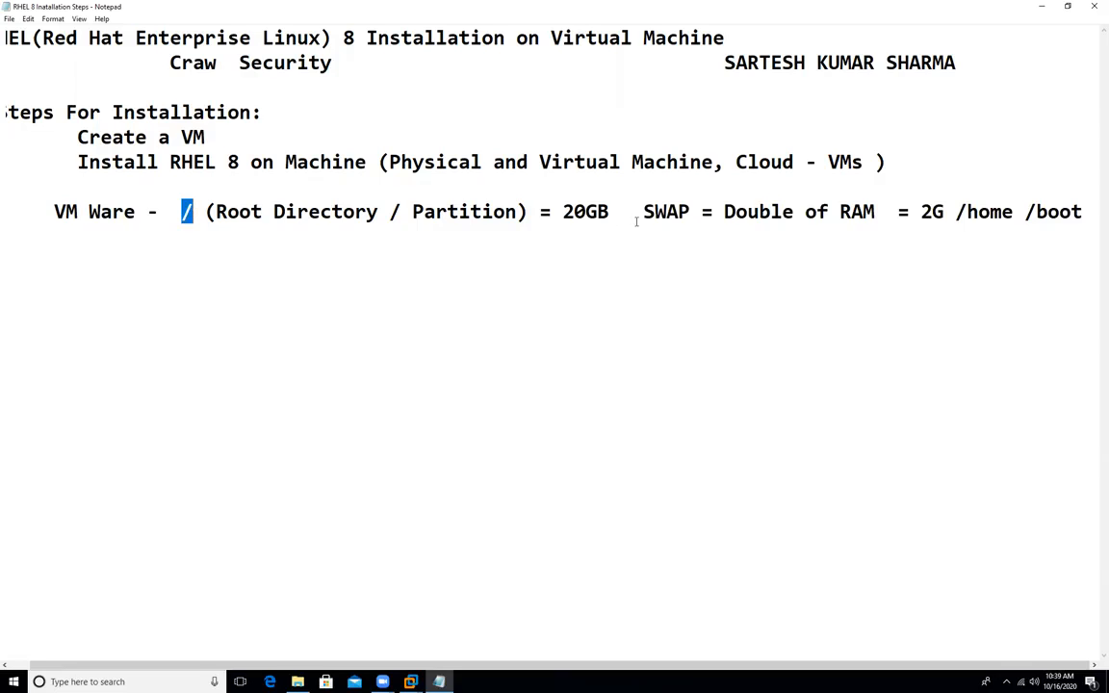
{"action": "left_click_drag", "start_coordinate": [642, 214], "coordinate": [689, 212]}
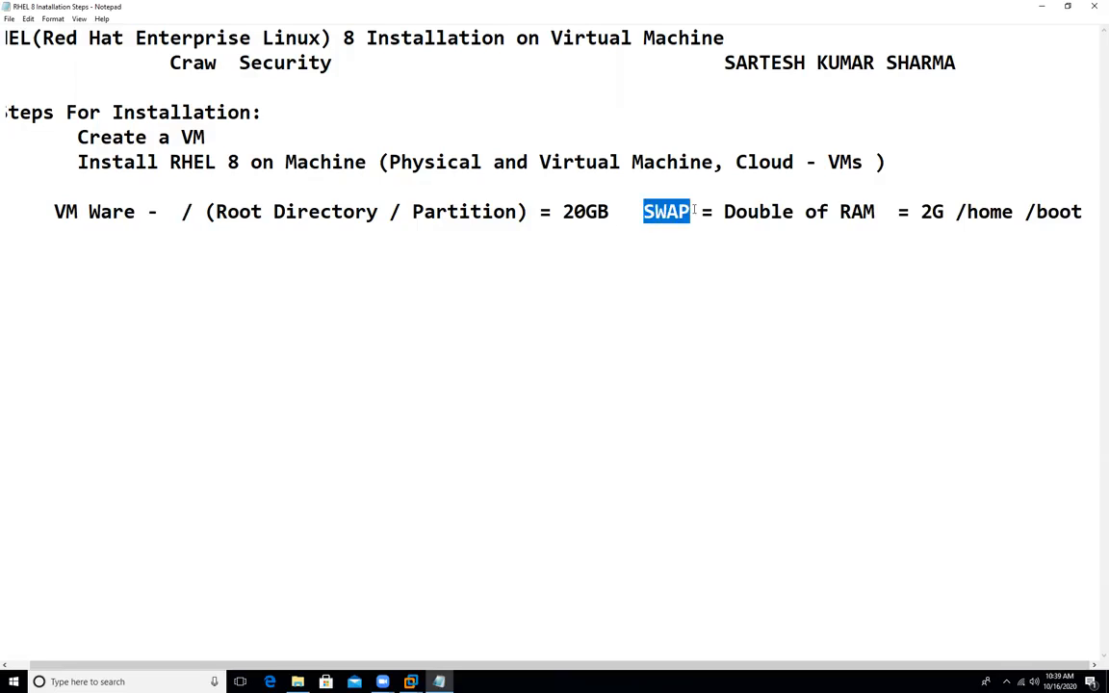
{"action": "left_click_drag", "start_coordinate": [174, 214], "coordinate": [877, 214]}
{"action": "left_click", "coordinate": [161, 214]}
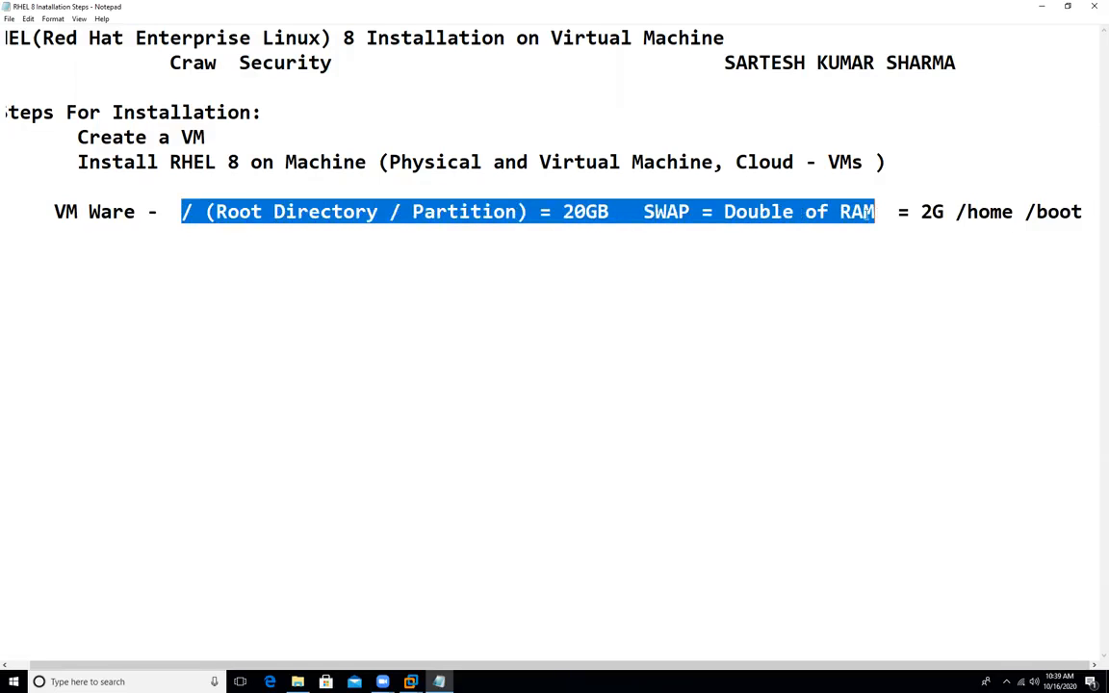
{"action": "left_click", "coordinate": [1043, 7]}
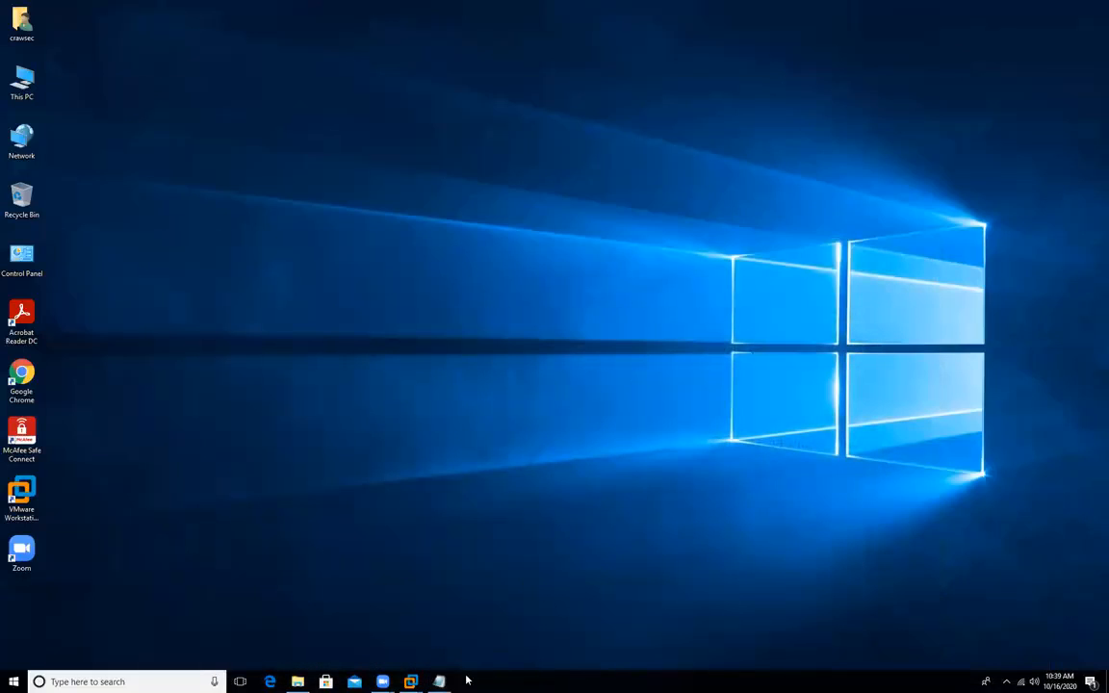
Step: Restore VMware from the VM1 on RHEL 8 preview and switch to the finished RHCSA VM1 (RHEL 8) tab
{"action": "mouse_move", "coordinate": [410, 674]}
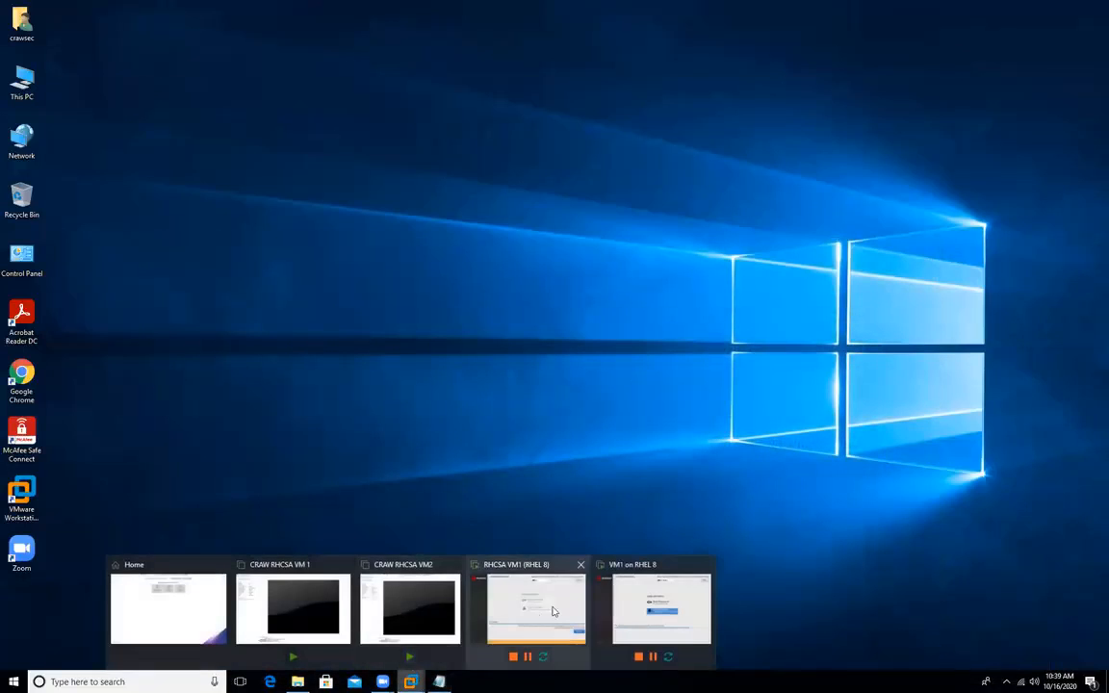
{"action": "left_click", "coordinate": [637, 608]}
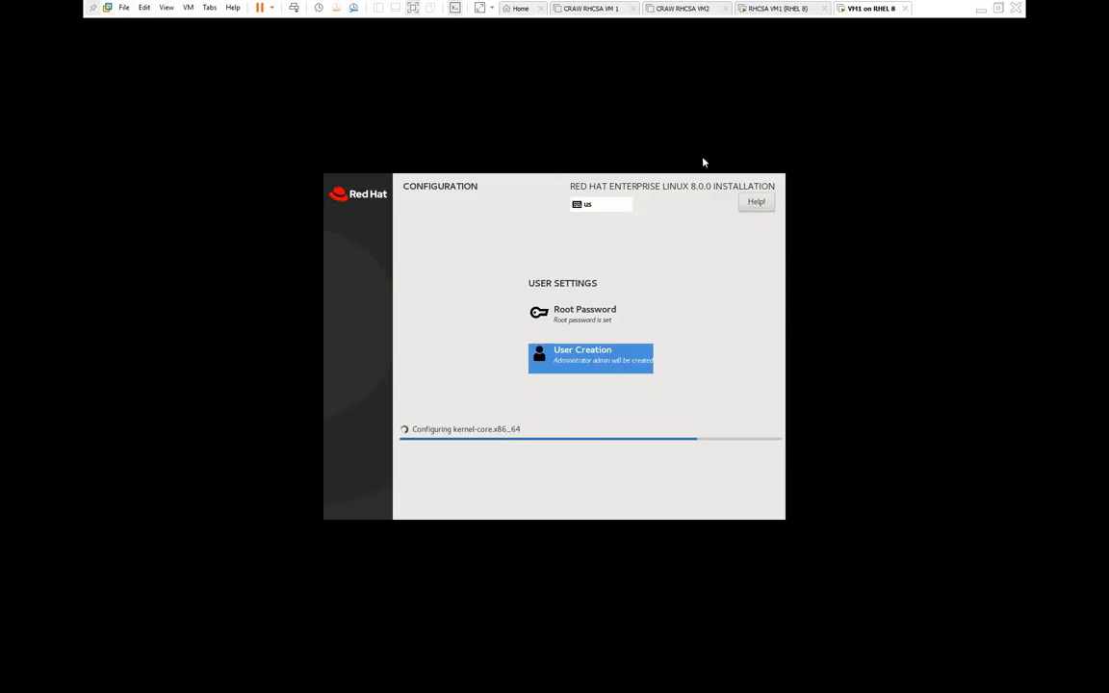
{"action": "left_click", "coordinate": [778, 10]}
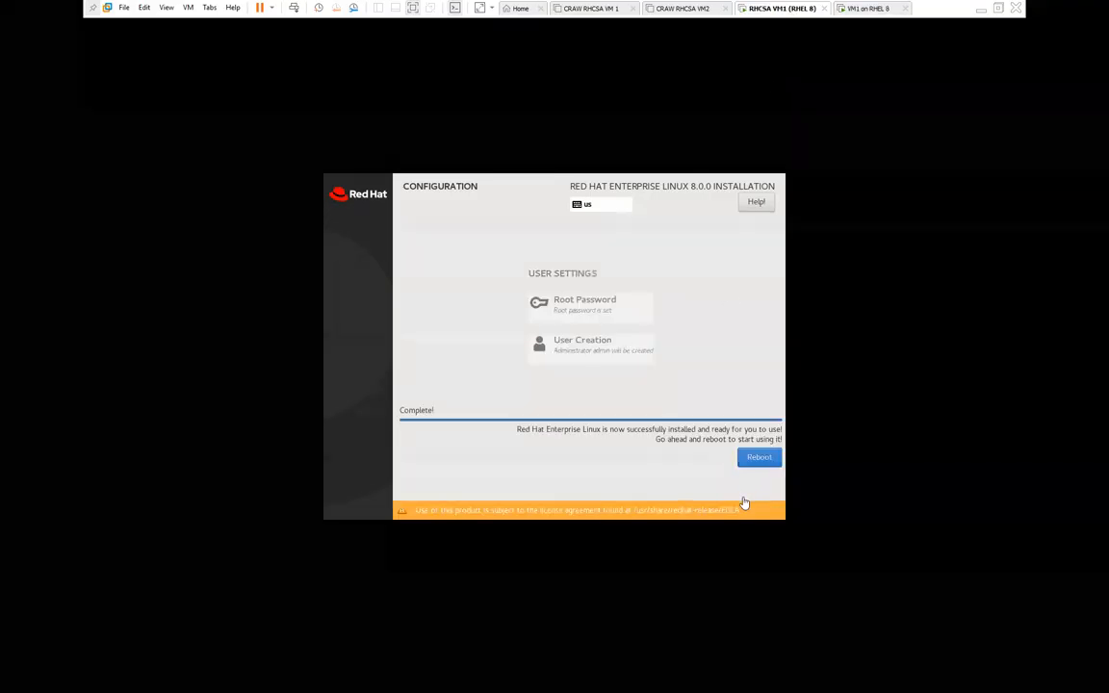
{"action": "left_click", "coordinate": [869, 9]}
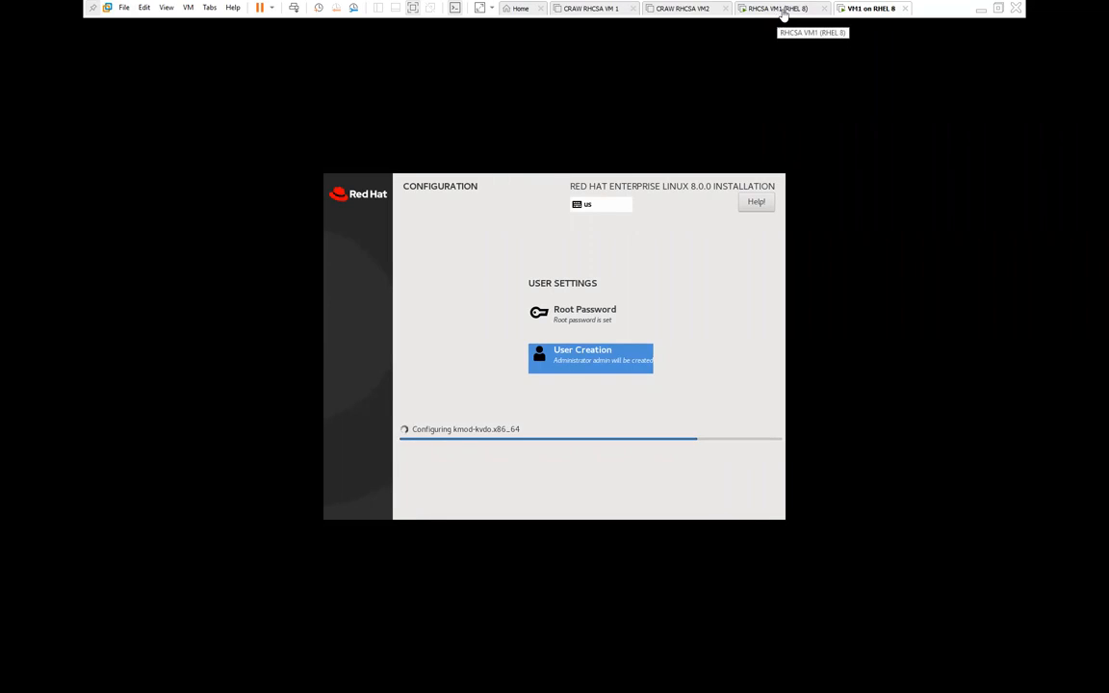
{"action": "left_click", "coordinate": [776, 12]}
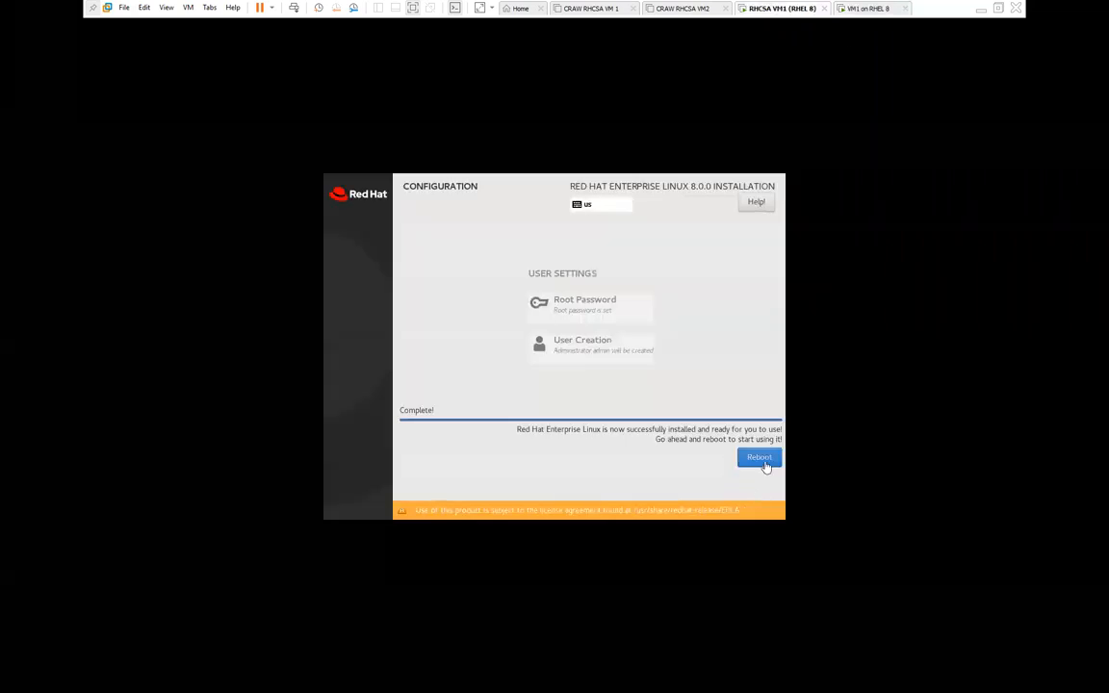
Step: Reboot RHCSA VM1 into the default Red Hat Enterprise Linux entry, briefly checking VM1 on RHEL 8
{"action": "left_click", "coordinate": [765, 465]}
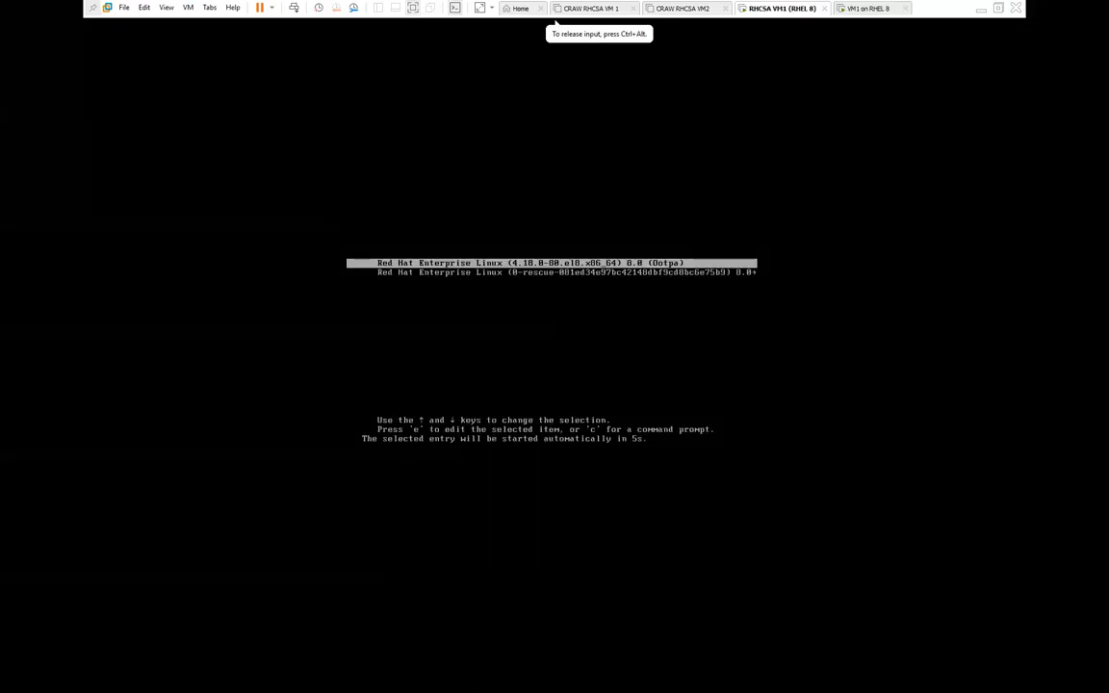
{"action": "key", "text": "Return"}
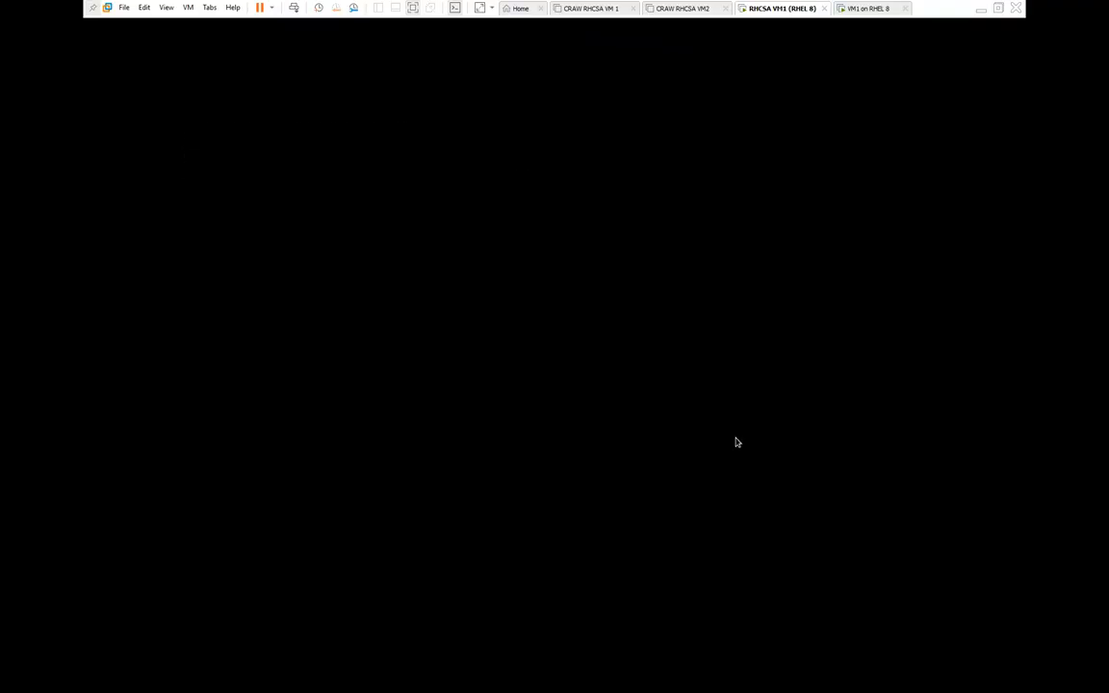
{"action": "left_click", "coordinate": [865, 9]}
{"action": "left_click", "coordinate": [776, 8]}
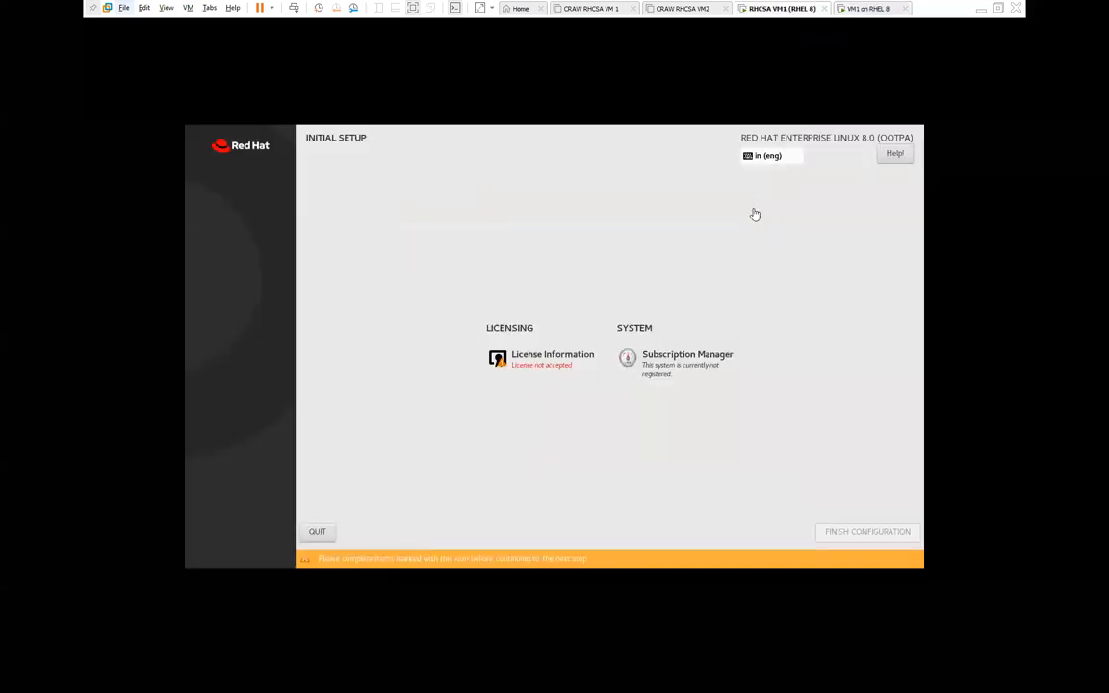
Step: Review the Red Hat license heading, tick 'I accept the license agreement', and confirm with Done
{"action": "left_click", "coordinate": [535, 364]}
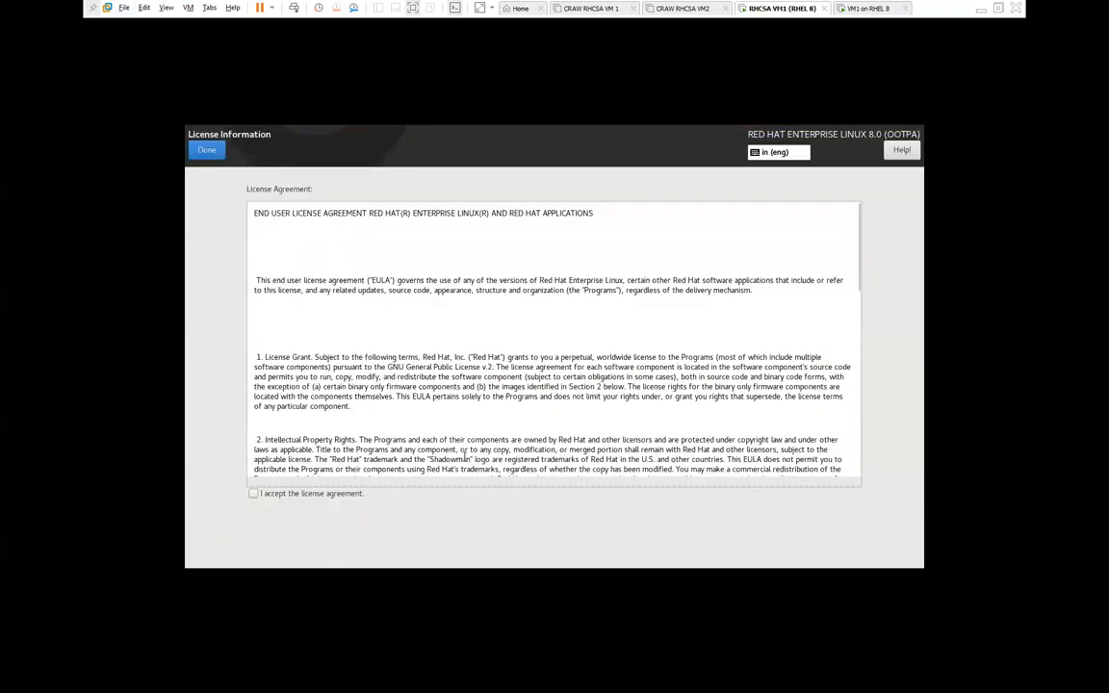
{"action": "left_click_drag", "start_coordinate": [257, 213], "coordinate": [482, 210]}
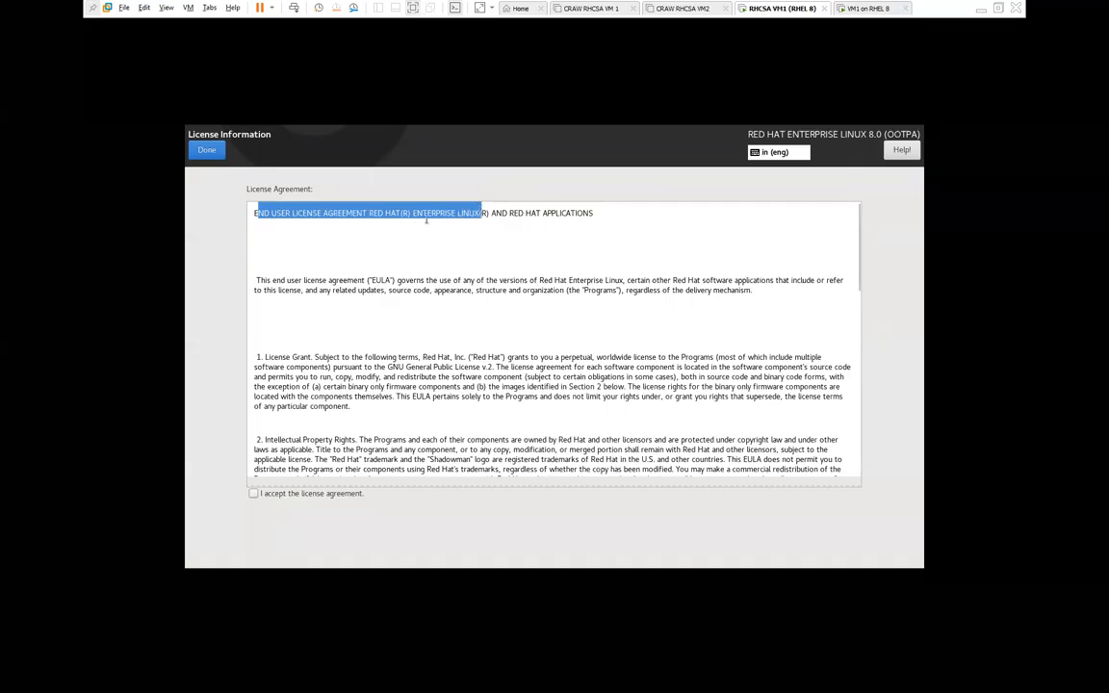
{"action": "left_click", "coordinate": [317, 220]}
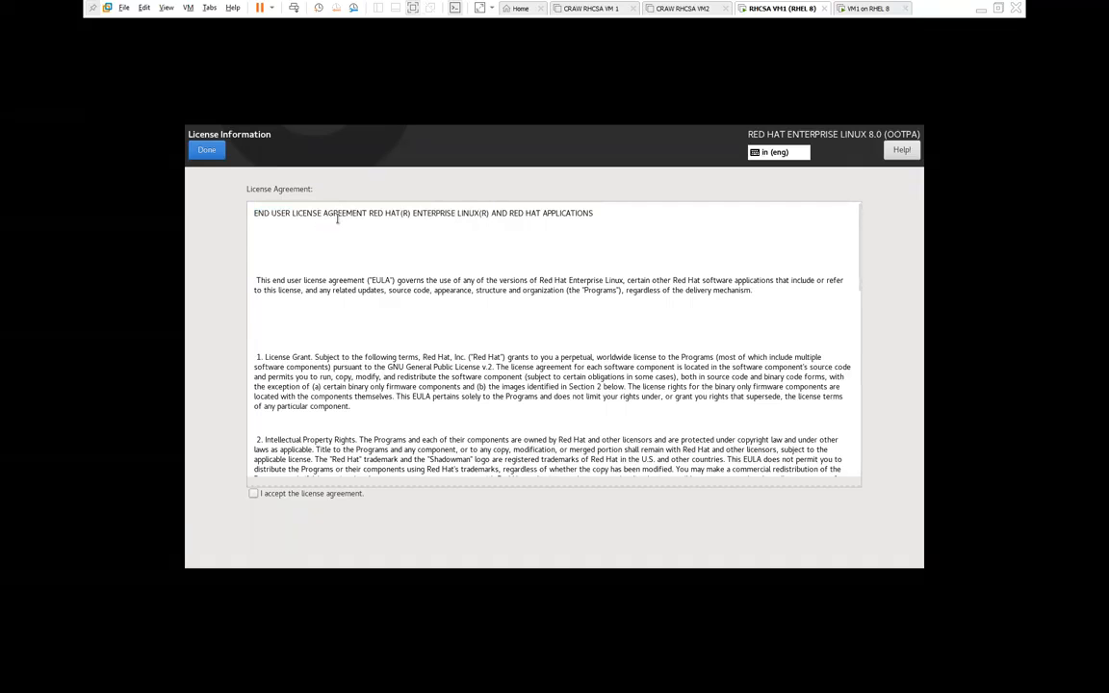
{"action": "left_click_drag", "start_coordinate": [367, 213], "coordinate": [252, 214]}
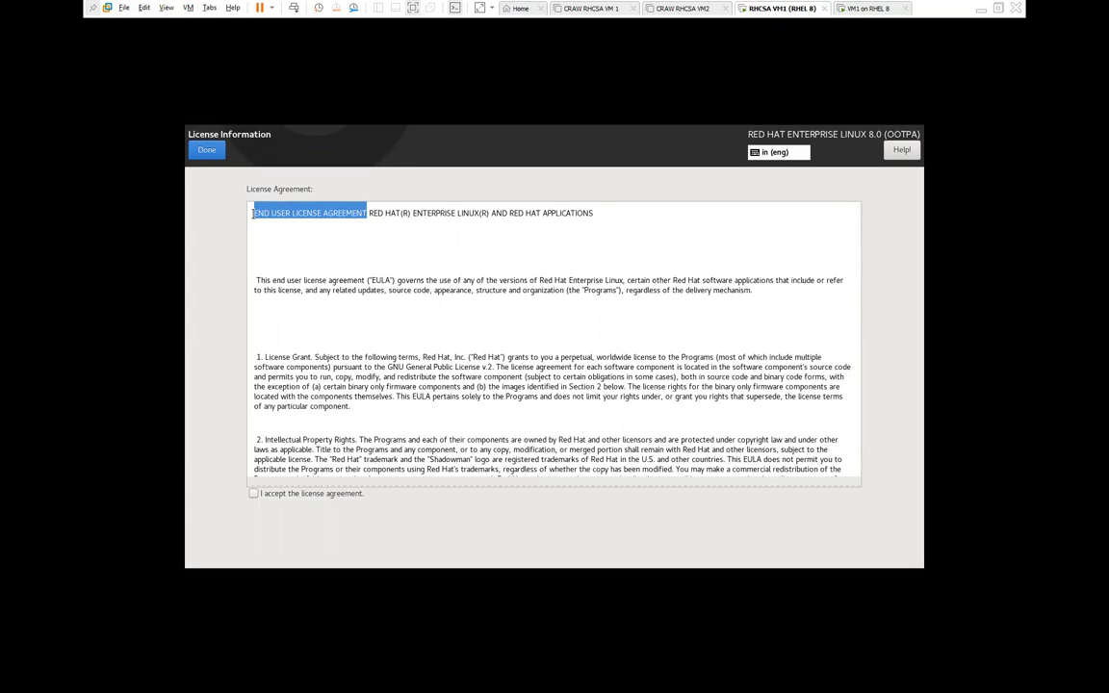
{"action": "left_click_drag", "start_coordinate": [413, 212], "coordinate": [484, 215]}
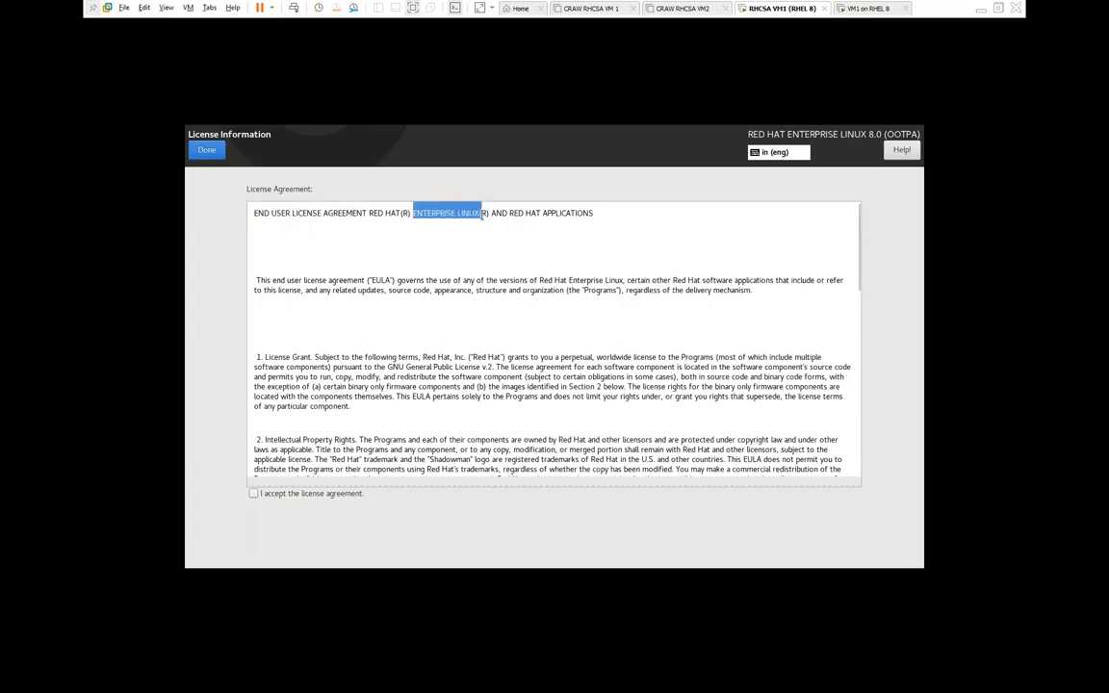
{"action": "left_click_drag", "start_coordinate": [369, 213], "coordinate": [605, 219]}
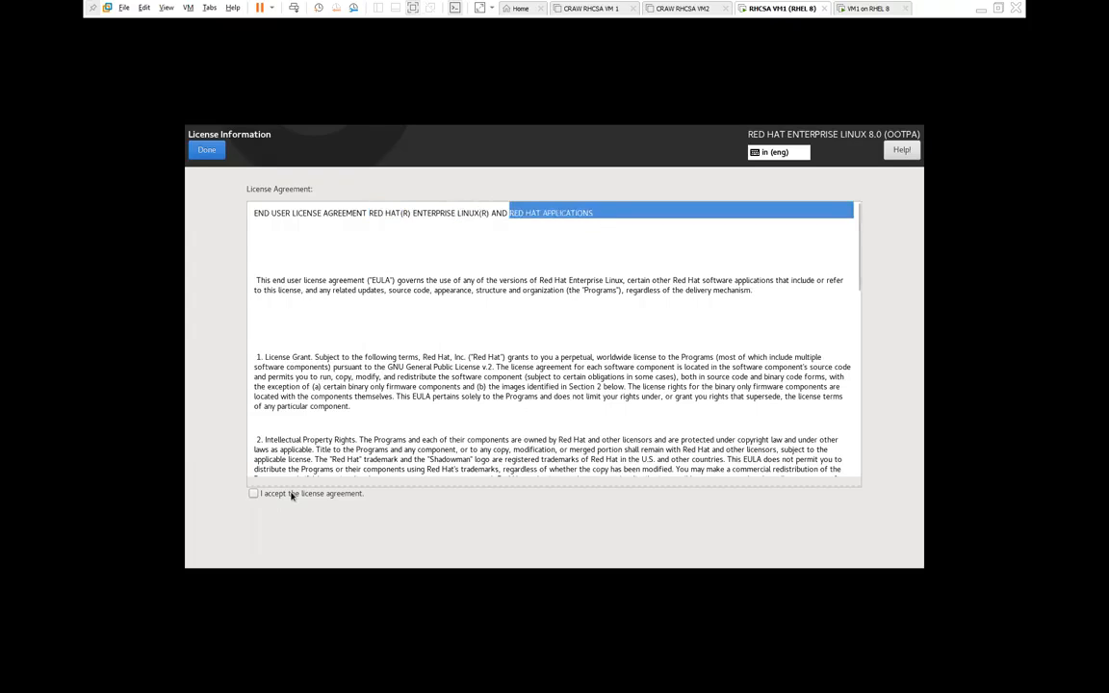
{"action": "left_click", "coordinate": [260, 497]}
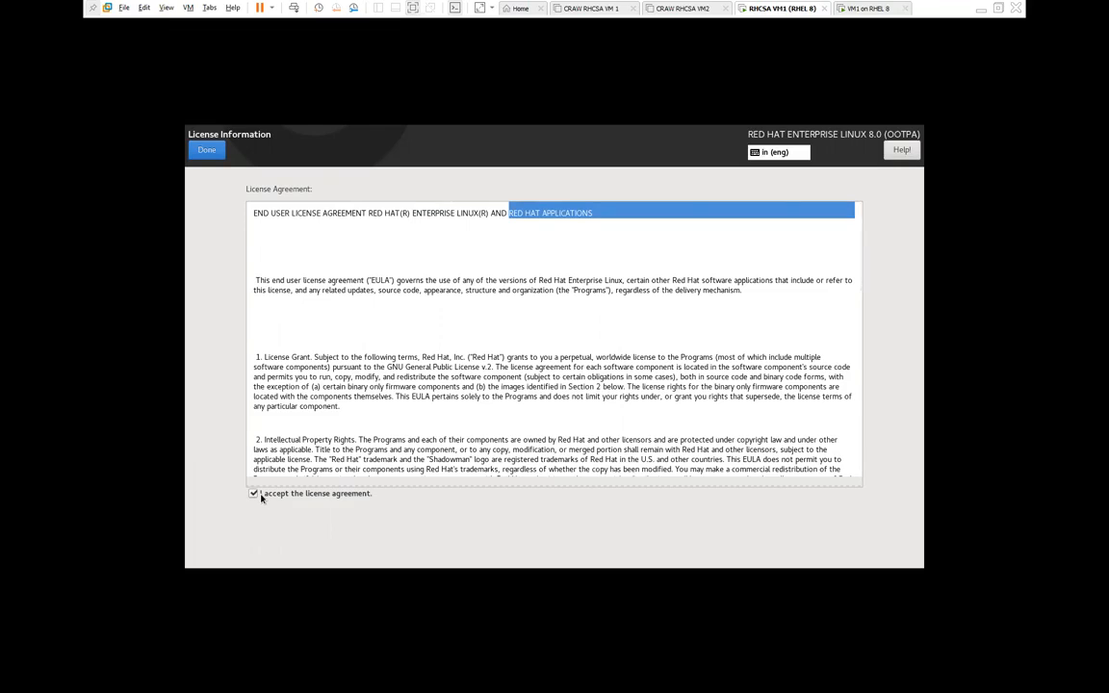
{"action": "left_click", "coordinate": [205, 150]}
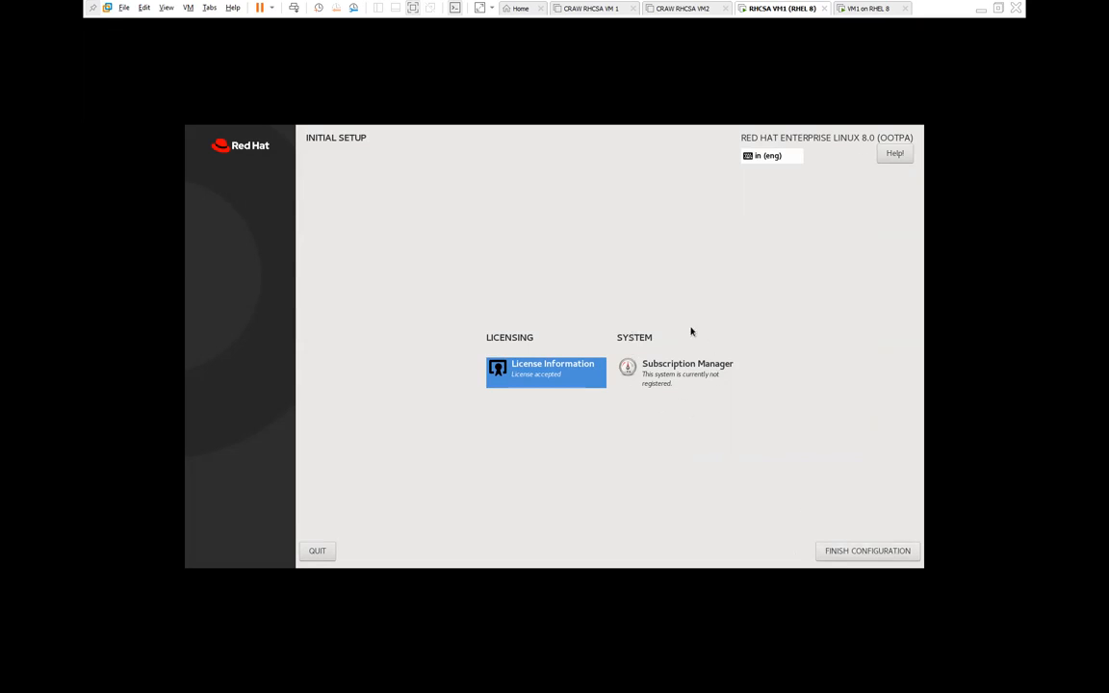
Step: Finish the RHCSA VM1 initial configuration, glancing at the VM1 on RHEL 8 tab meanwhile
{"action": "left_click", "coordinate": [853, 551]}
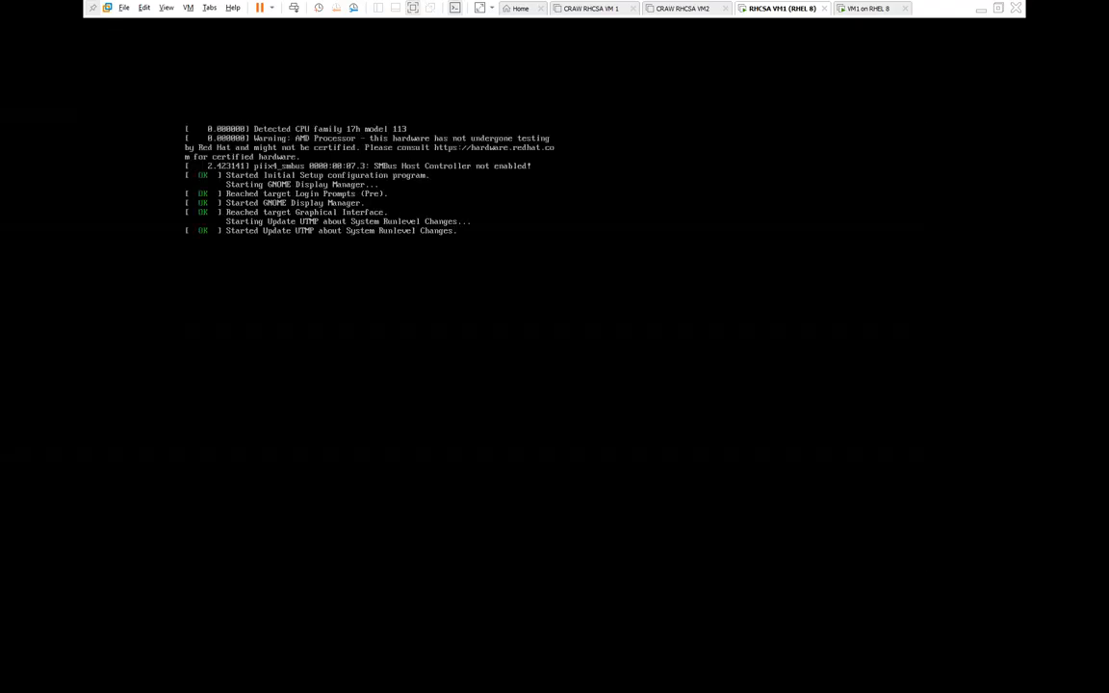
{"action": "left_click", "coordinate": [868, 8]}
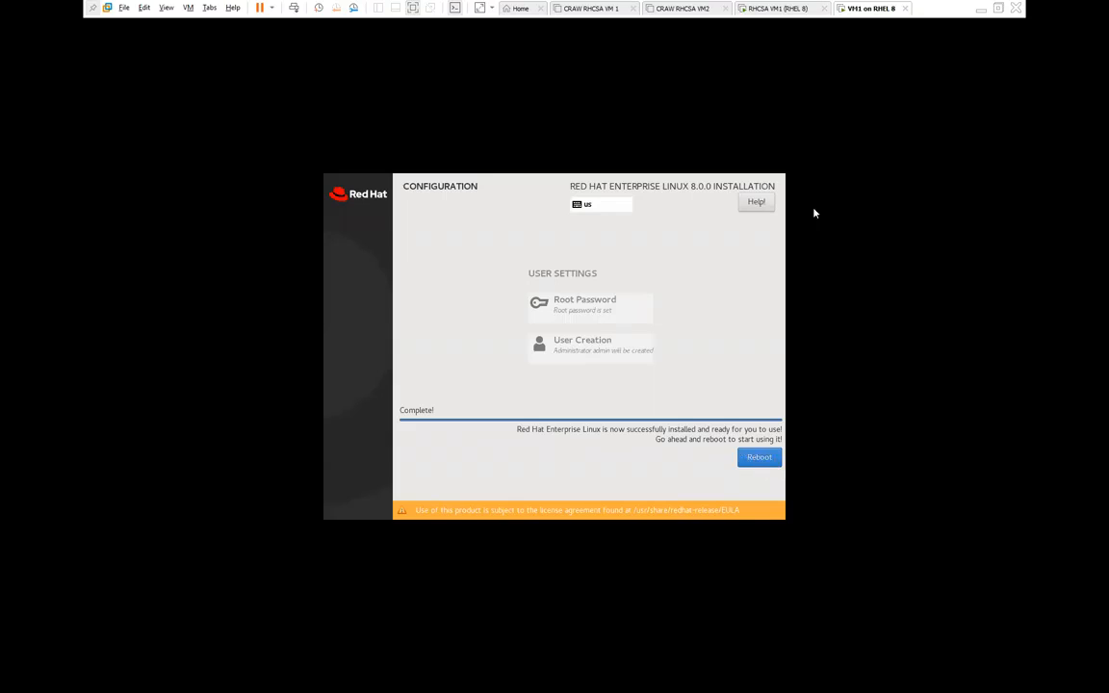
{"action": "left_click", "coordinate": [770, 8]}
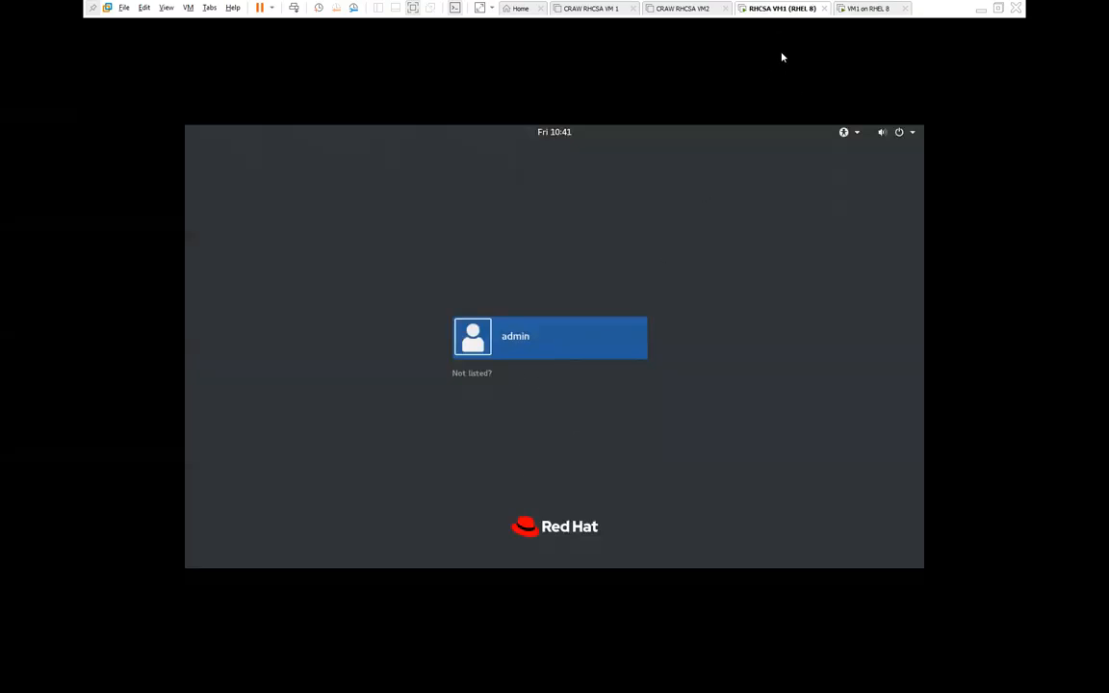
Step: Log in as admin, skip the keyboard, privacy and online accounts pages, and close Getting Started help
{"action": "left_click", "coordinate": [496, 337]}
{"action": "type", "text": "••"}
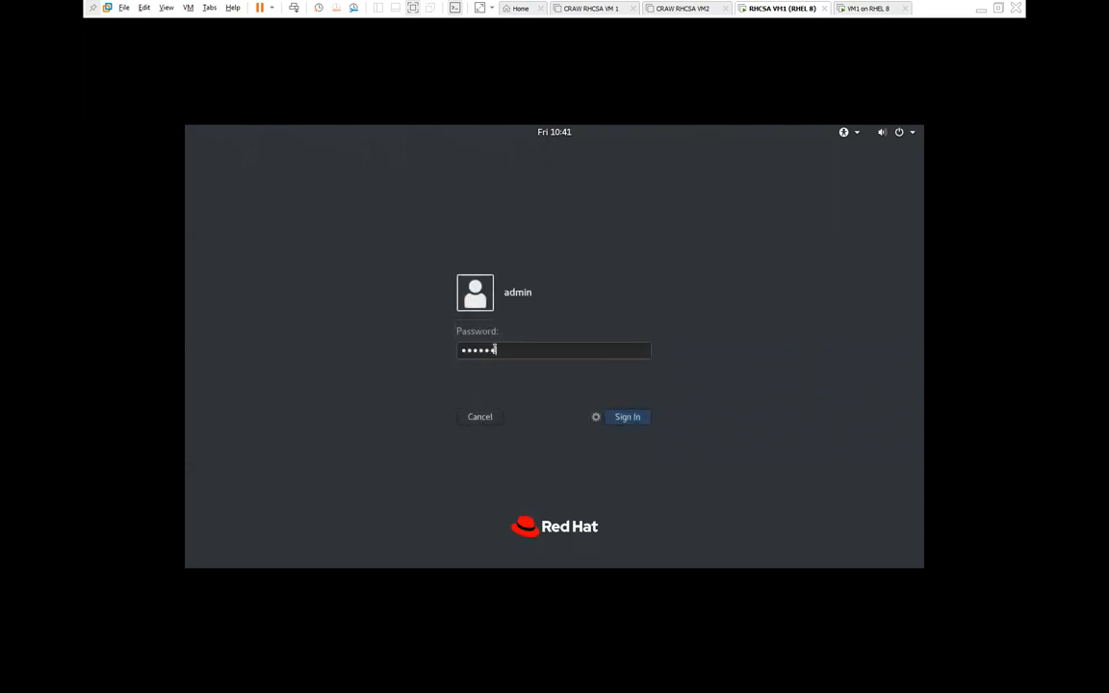
{"action": "type", "text": "••••"}
{"action": "key", "text": "Return"}
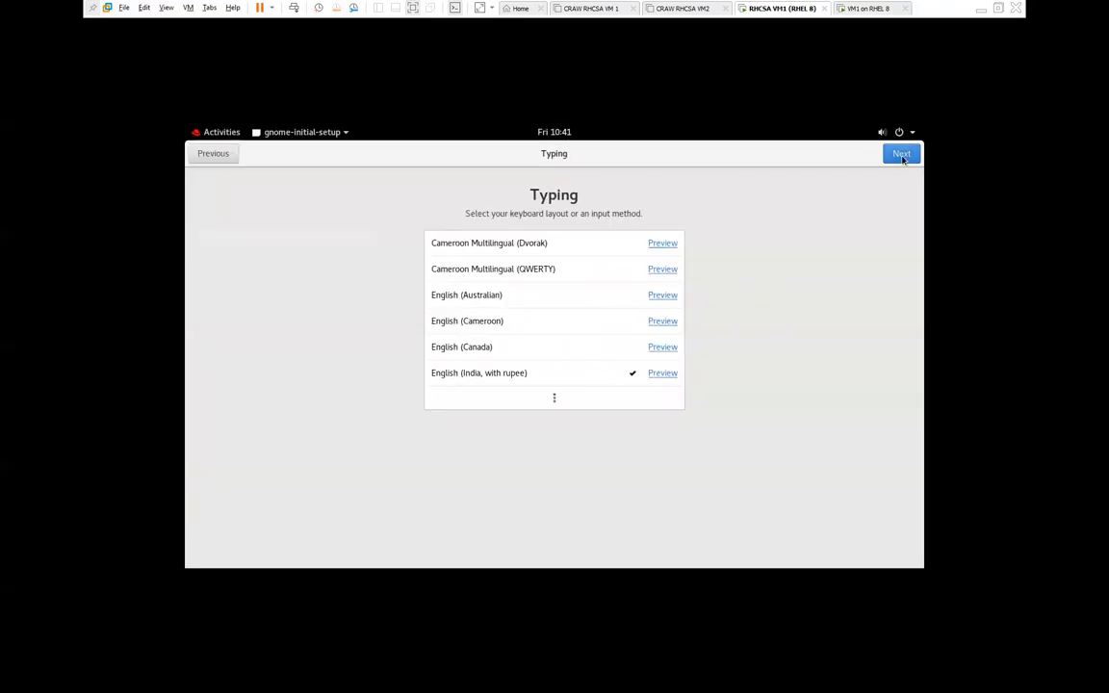
{"action": "left_click", "coordinate": [901, 154]}
{"action": "left_click", "coordinate": [901, 154]}
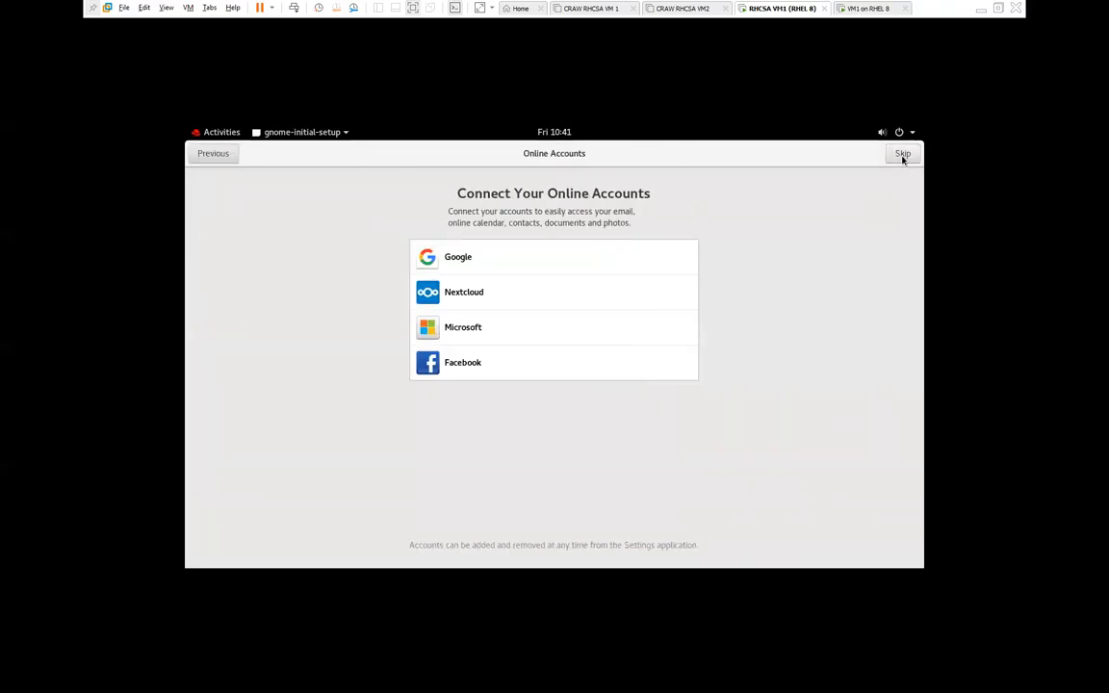
{"action": "left_click", "coordinate": [902, 154]}
{"action": "left_click", "coordinate": [587, 458]}
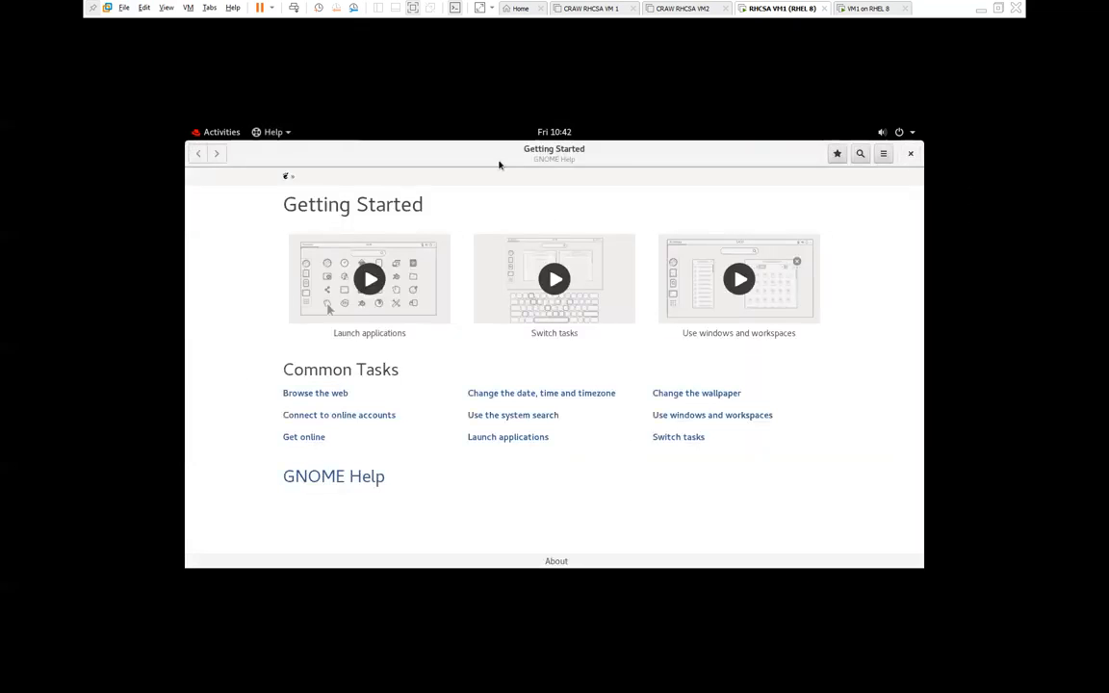
{"action": "left_click", "coordinate": [910, 153]}
Step: Reboot VM1 on RHEL 8 and boot the default GRUB entry
{"action": "left_click", "coordinate": [844, 8]}
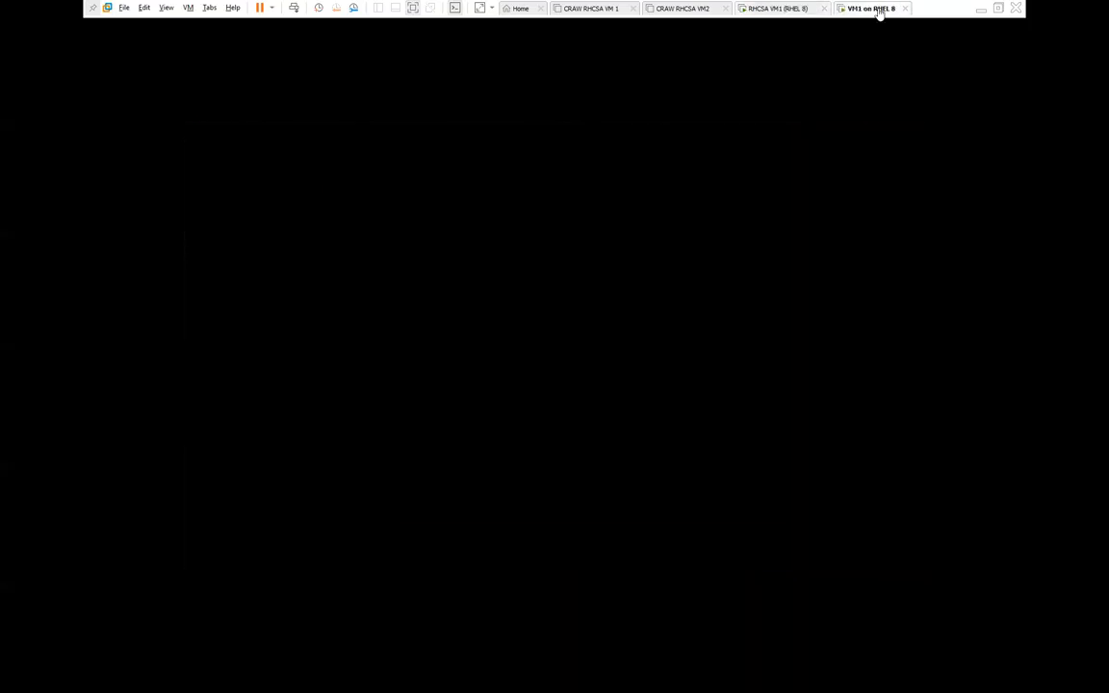
{"action": "left_click", "coordinate": [759, 458]}
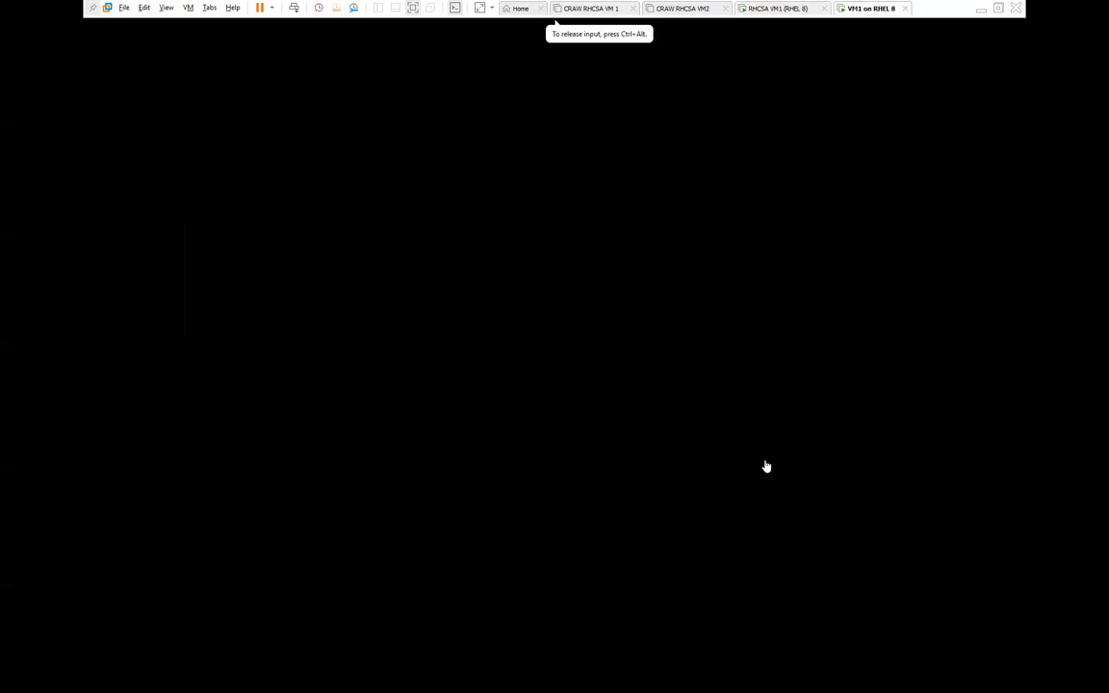
{"action": "key", "text": "ctrl+alt"}
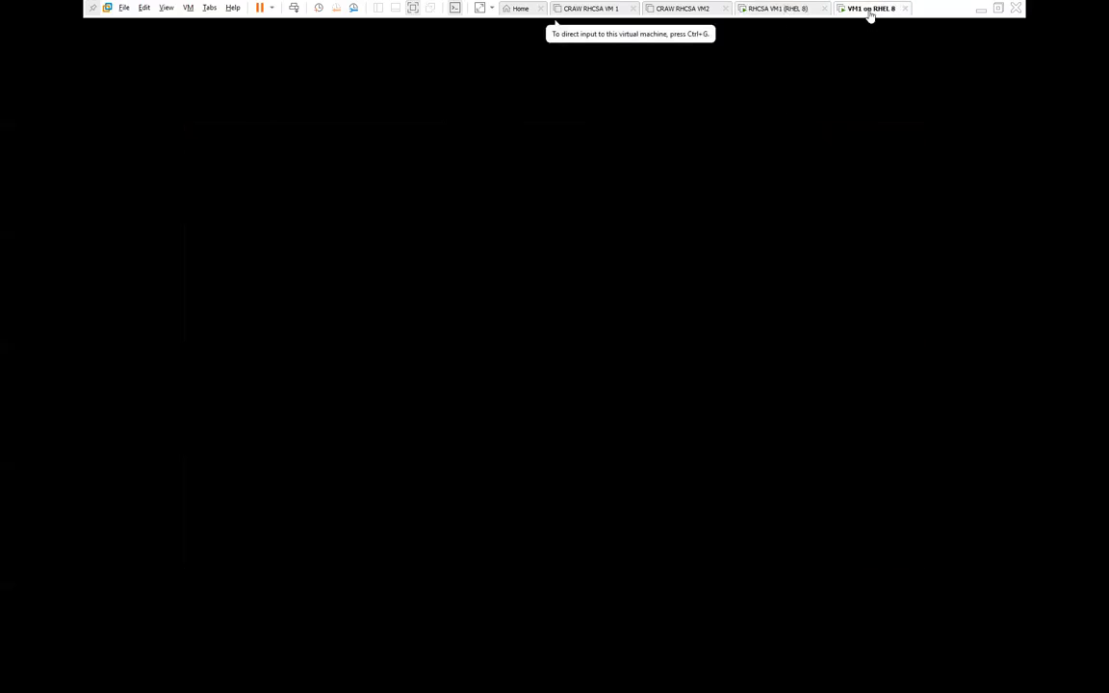
{"action": "left_click", "coordinate": [538, 293]}
{"action": "key", "text": "Return"}
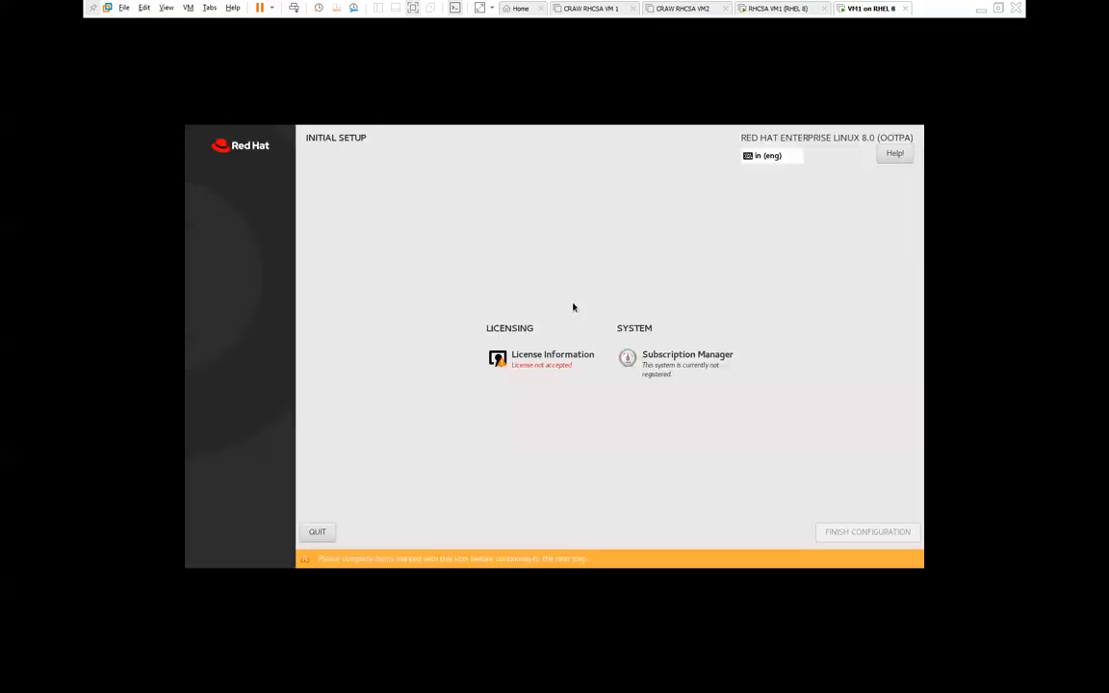
Step: Accept VM1 on RHEL 8's license, finish initial configuration, and return to RHCSA VM1
{"action": "left_click", "coordinate": [532, 363]}
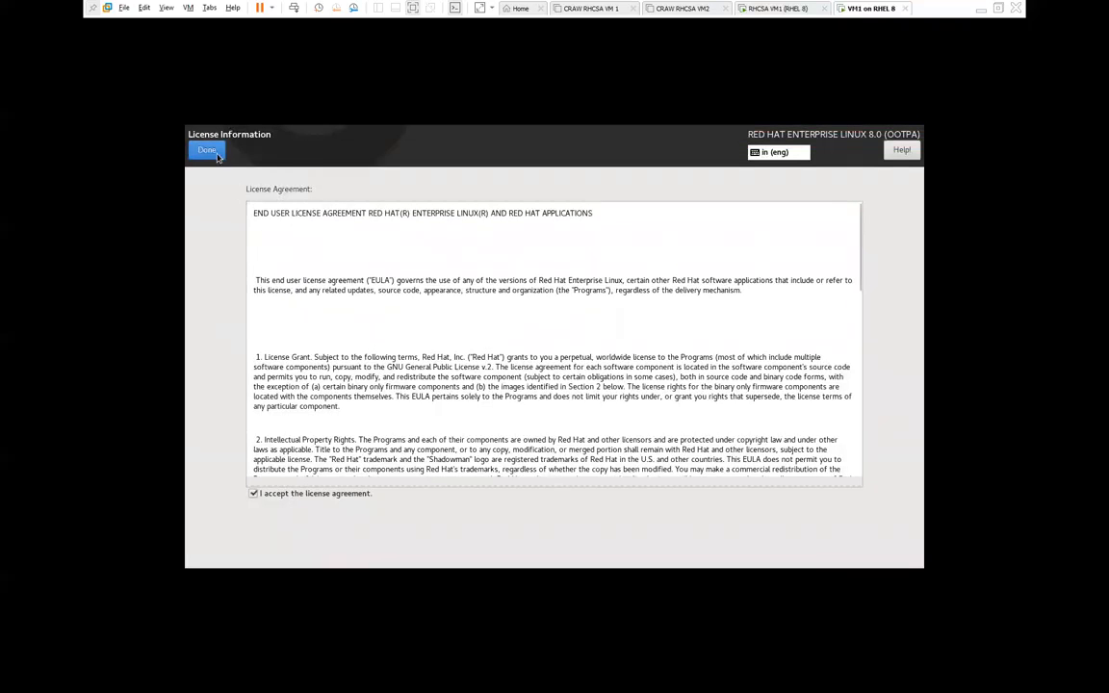
{"action": "left_click", "coordinate": [209, 151]}
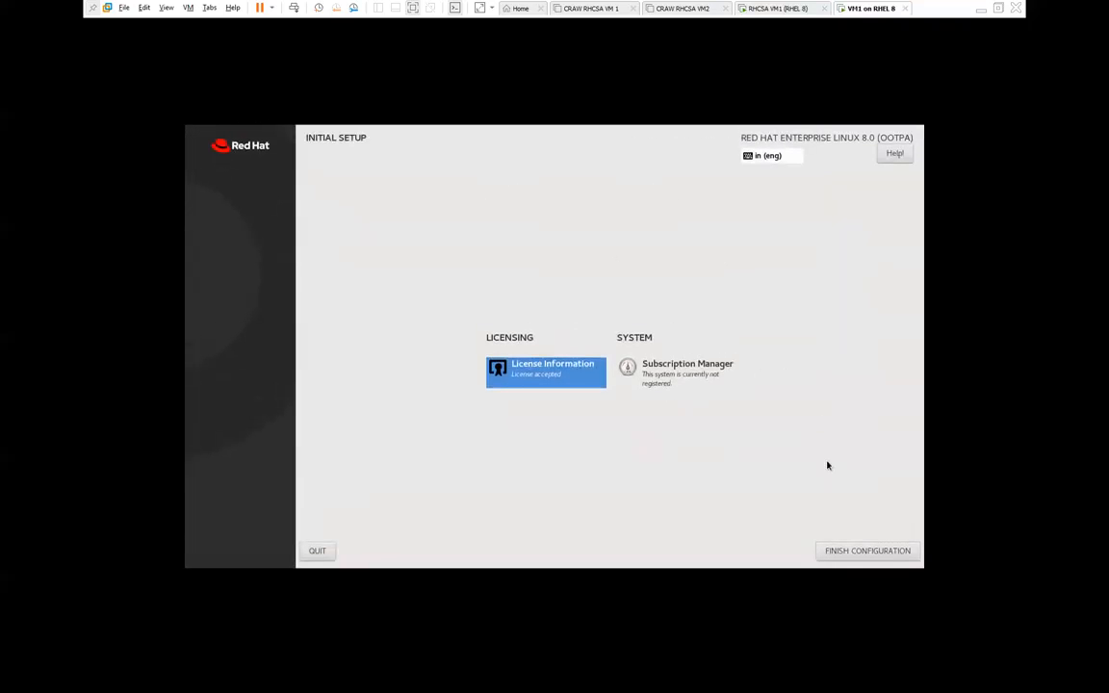
{"action": "left_click", "coordinate": [864, 553]}
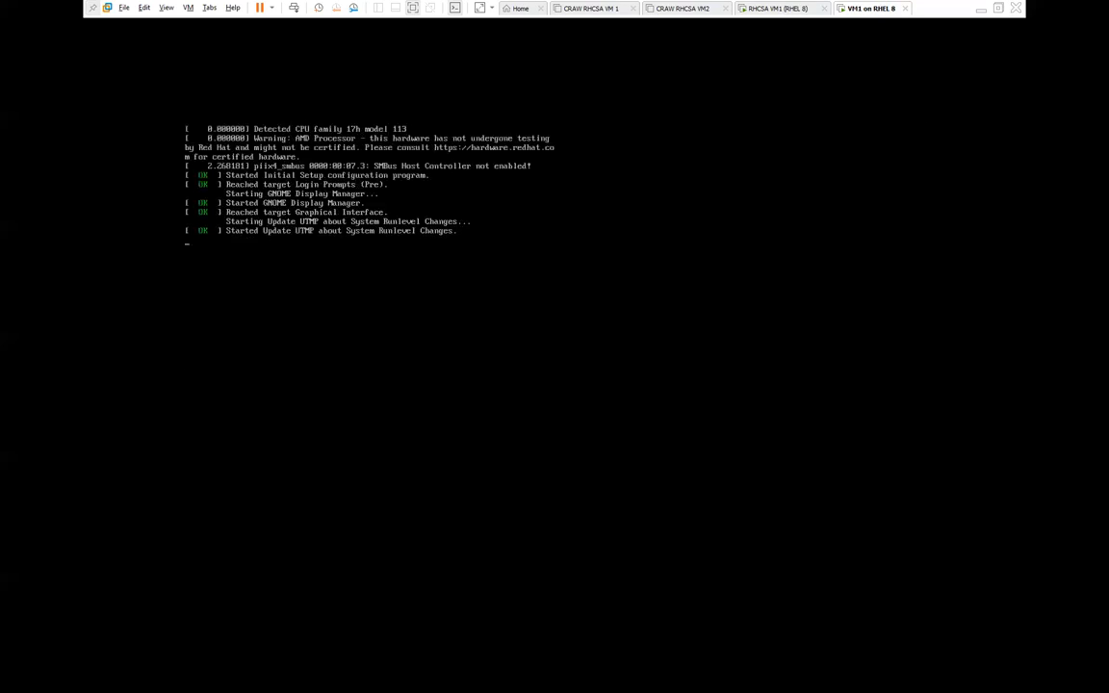
{"action": "left_click", "coordinate": [802, 10]}
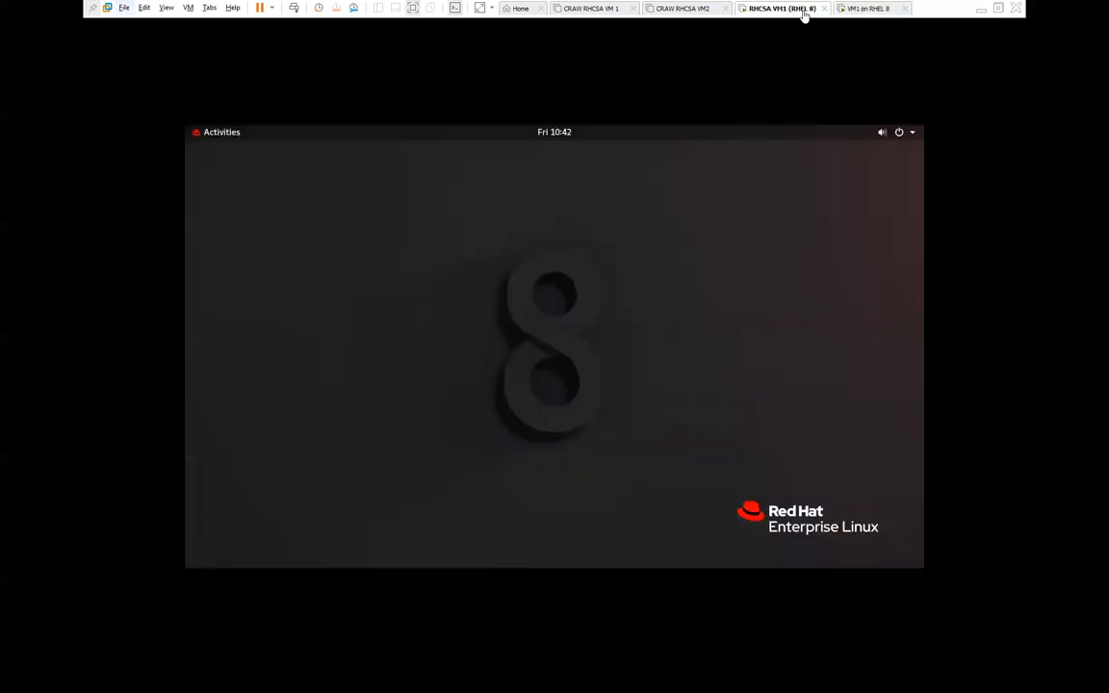
Step: Log in to VM1 on RHEL 8 as 'root' via 'Not listed?' with the root password
{"action": "left_click", "coordinate": [874, 10]}
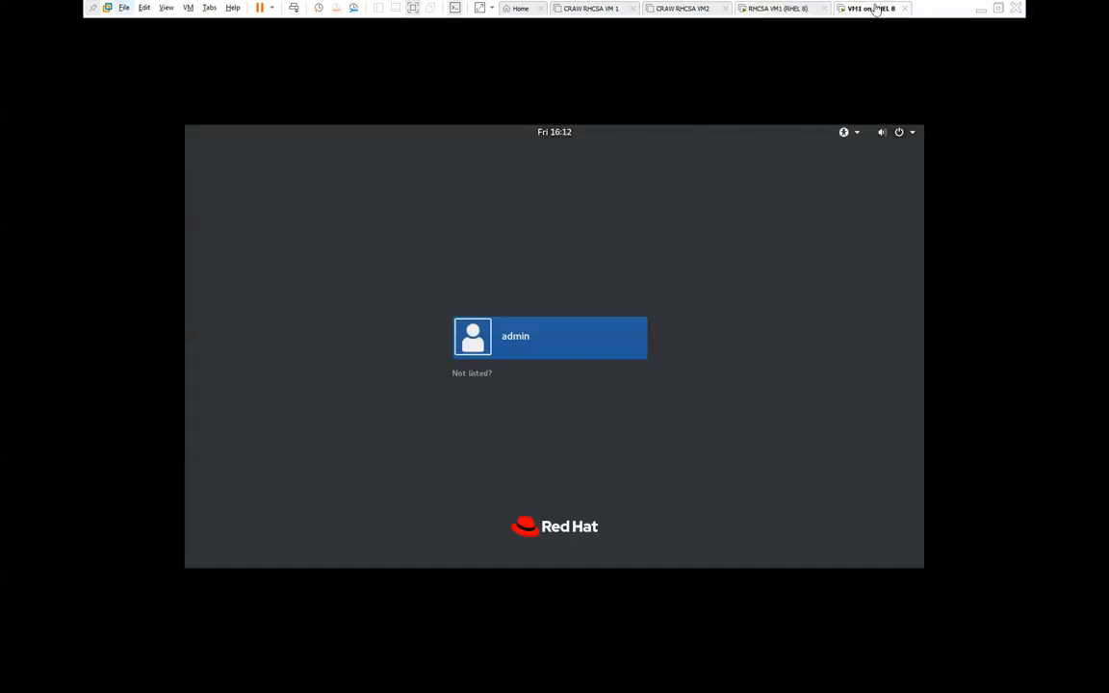
{"action": "left_click", "coordinate": [776, 11]}
{"action": "left_click", "coordinate": [872, 9]}
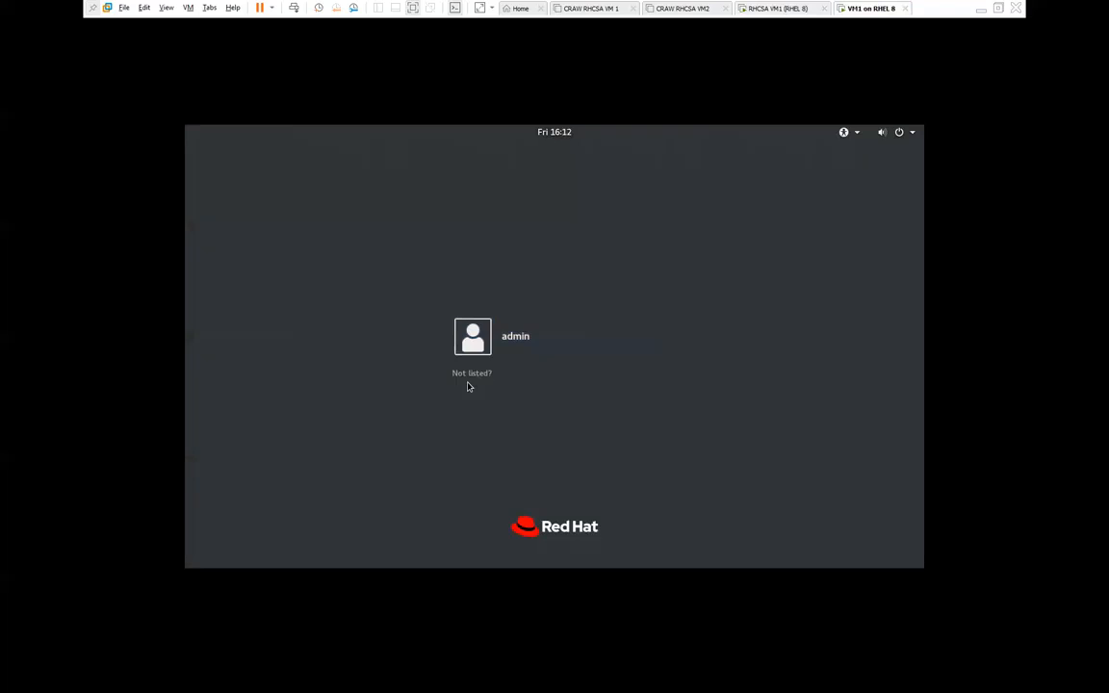
{"action": "left_click", "coordinate": [470, 375]}
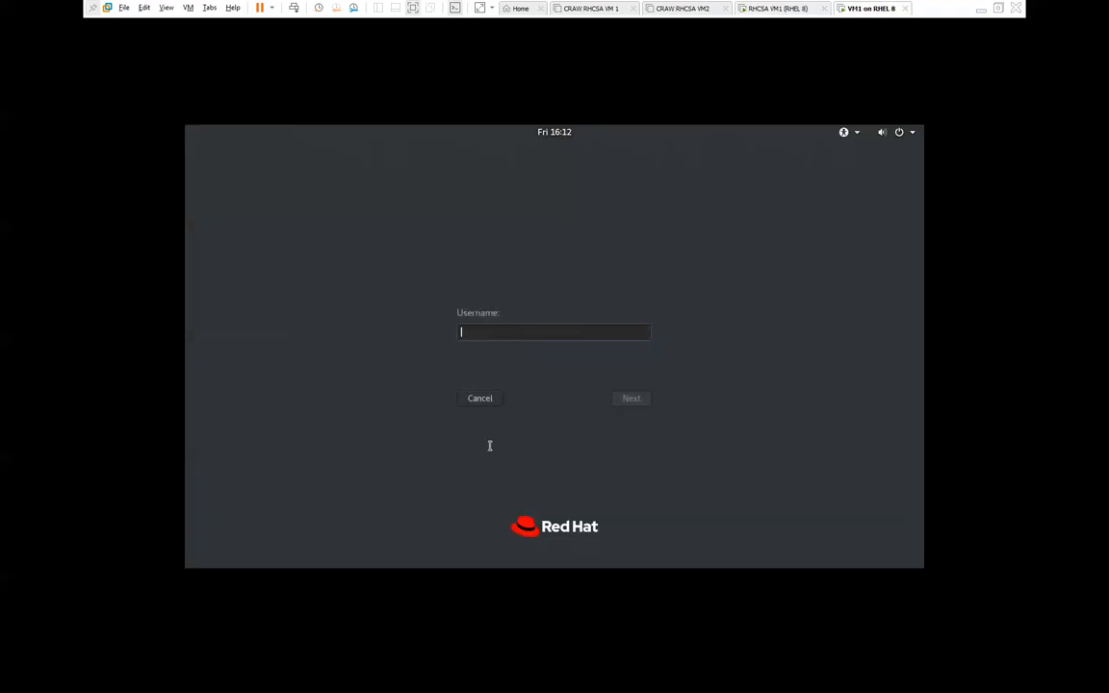
{"action": "left_click", "coordinate": [479, 397]}
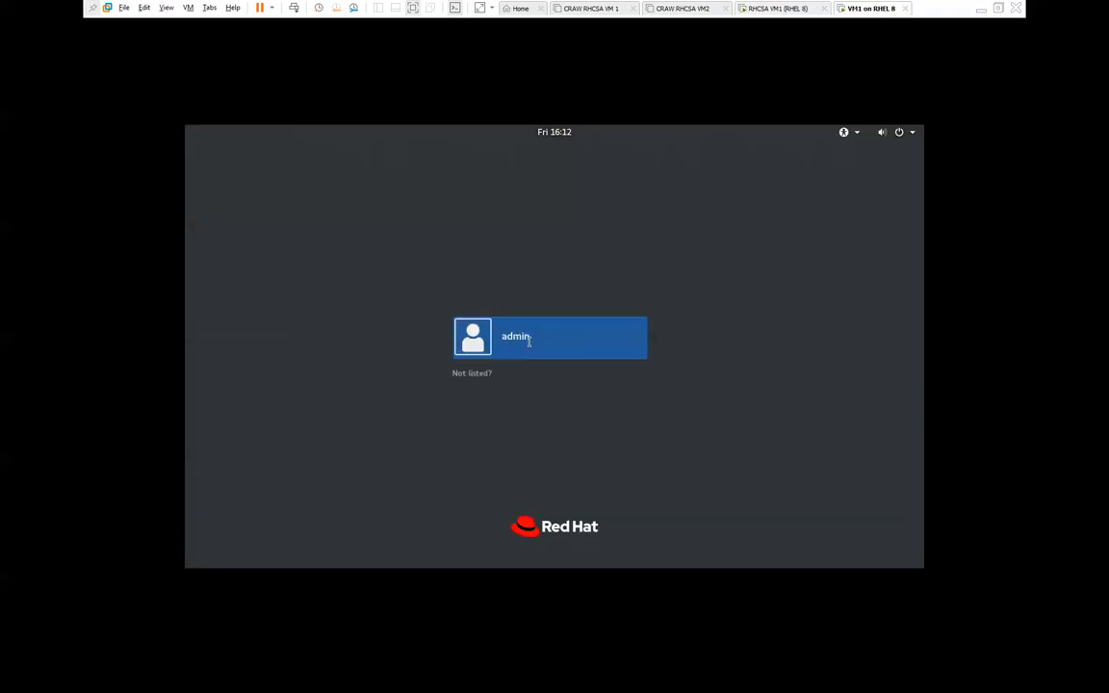
{"action": "left_click", "coordinate": [473, 374]}
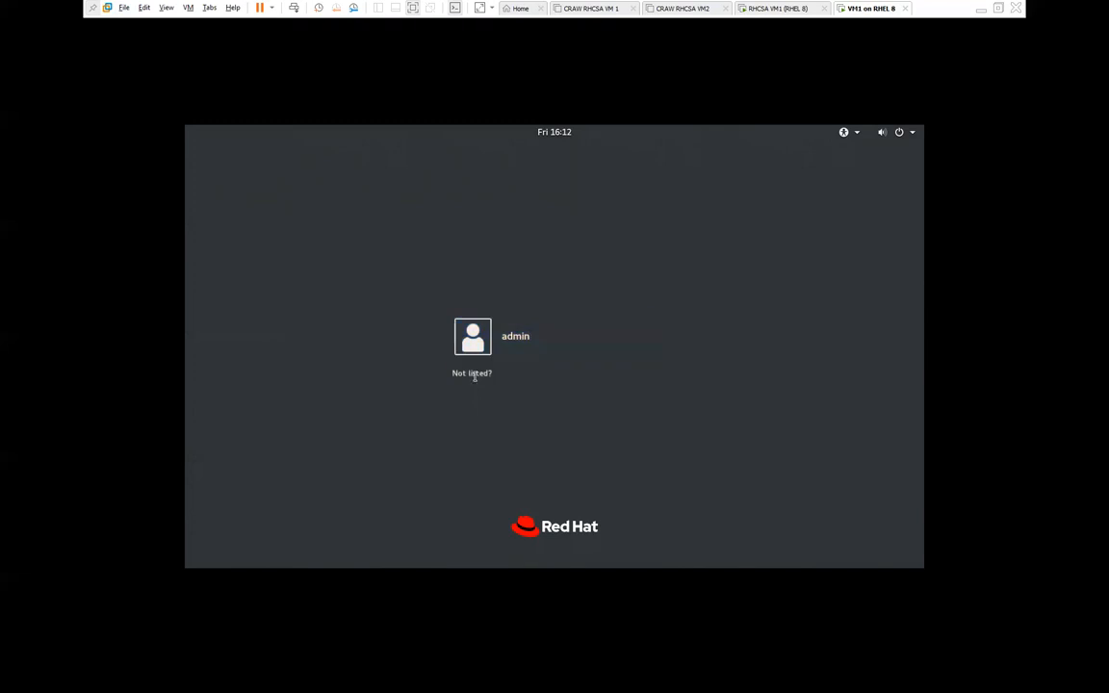
{"action": "type", "text": "root"}
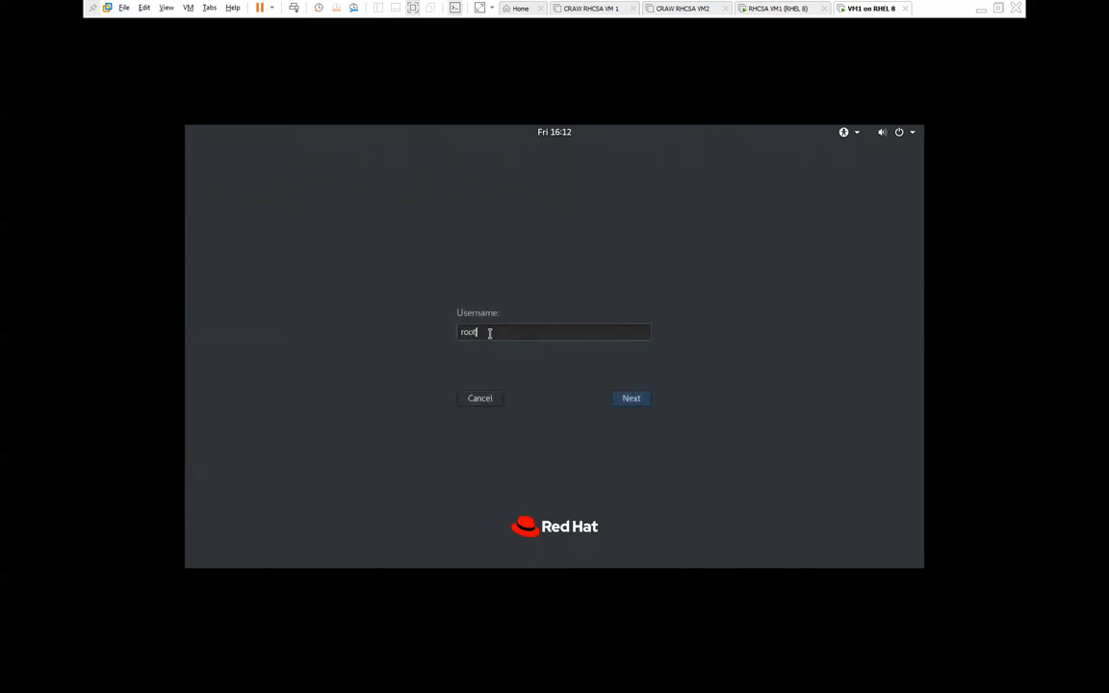
{"action": "key", "text": "Return"}
{"action": "type", "text": "redhat"}
{"action": "key", "text": "Return"}
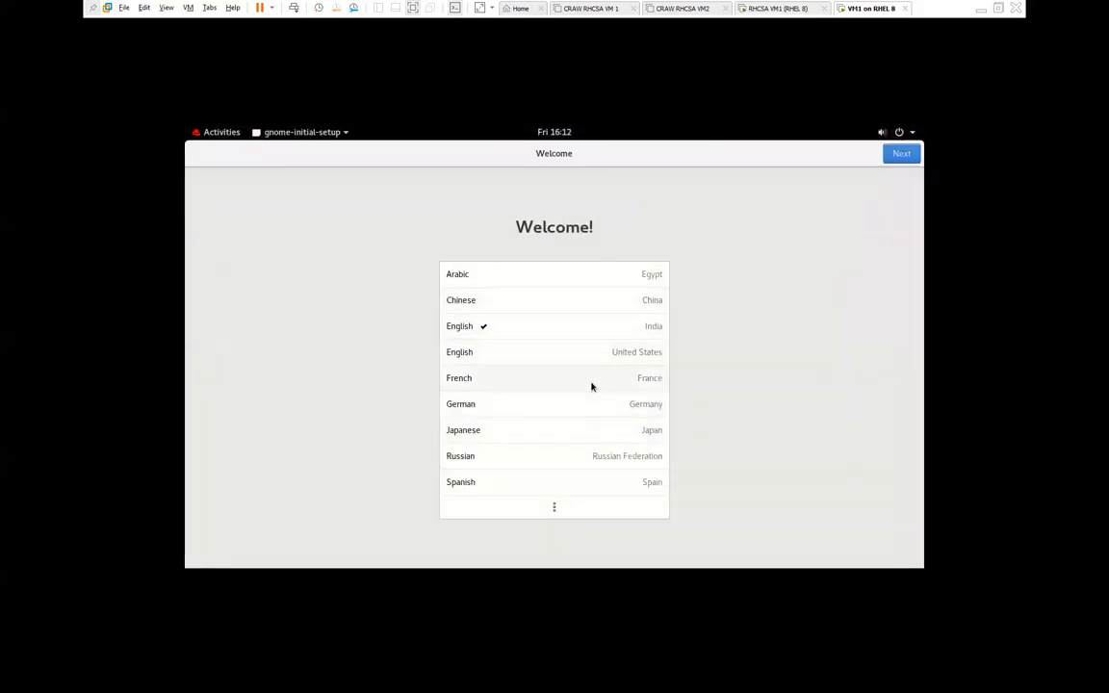
Step: Complete GNOME first-run pages, skipping online accounts, close Getting Started help, then minimize VMware
{"action": "left_click", "coordinate": [903, 157]}
{"action": "left_click", "coordinate": [903, 157]}
{"action": "left_click", "coordinate": [903, 157]}
{"action": "left_click", "coordinate": [903, 157]}
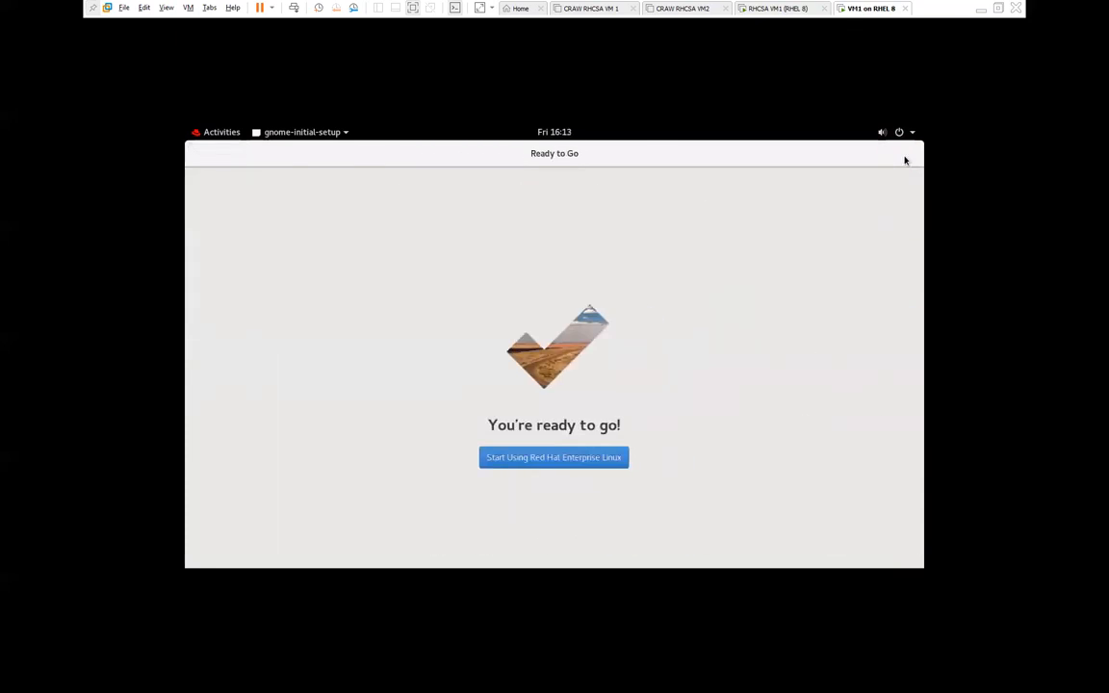
{"action": "left_click", "coordinate": [529, 456]}
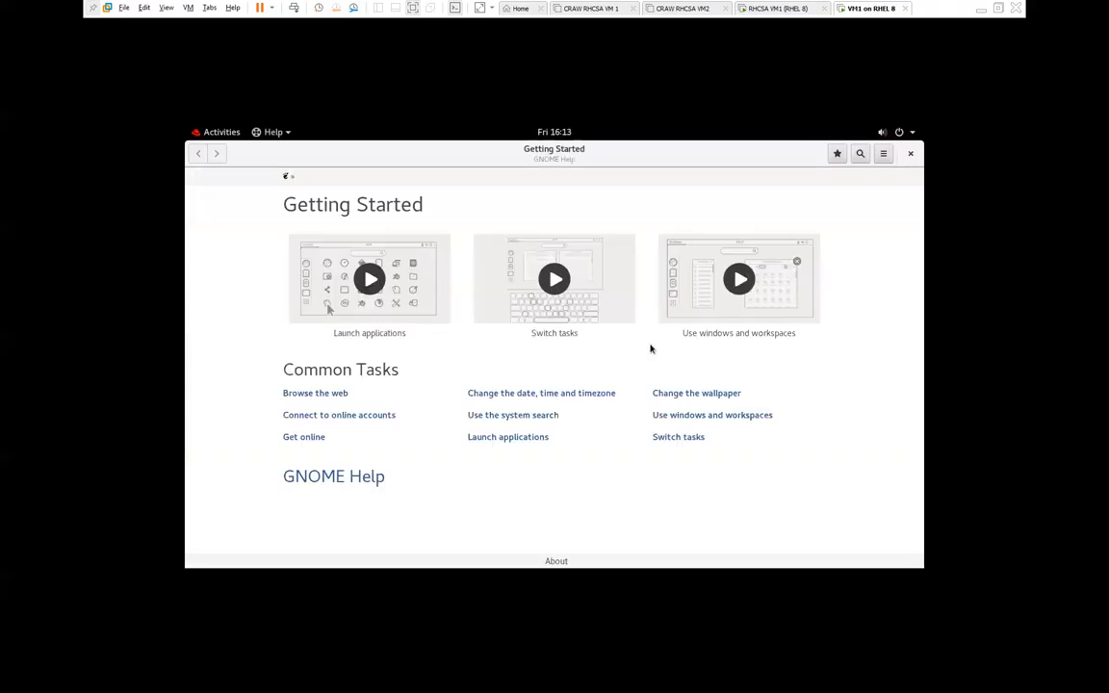
{"action": "left_click", "coordinate": [910, 155]}
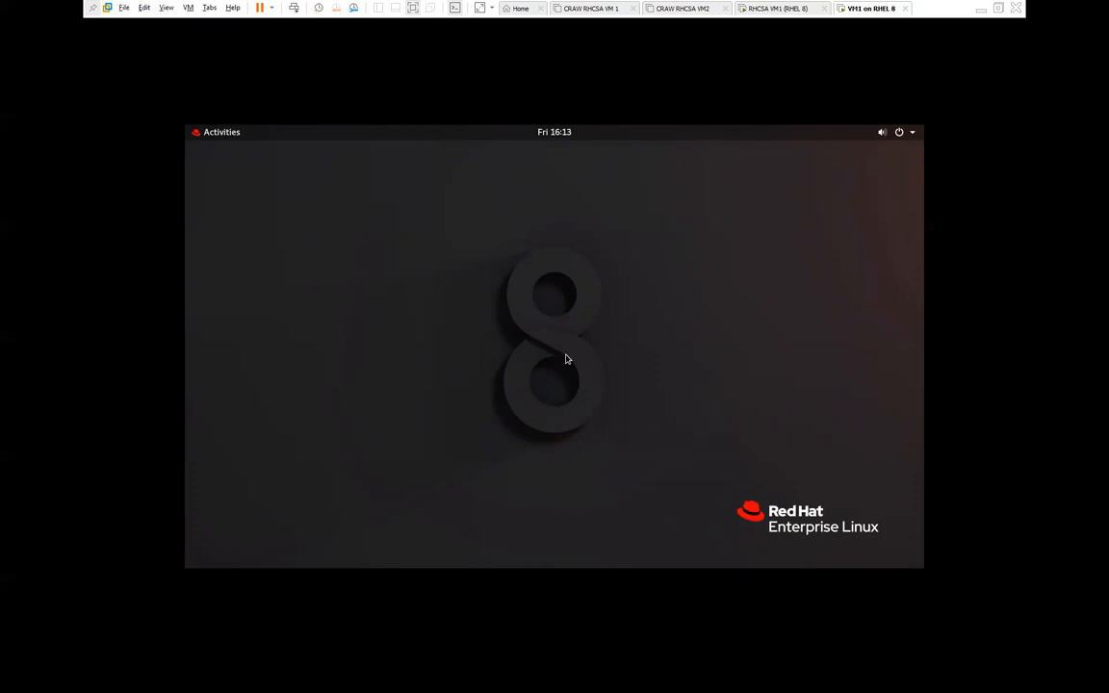
{"action": "left_click", "coordinate": [981, 9]}
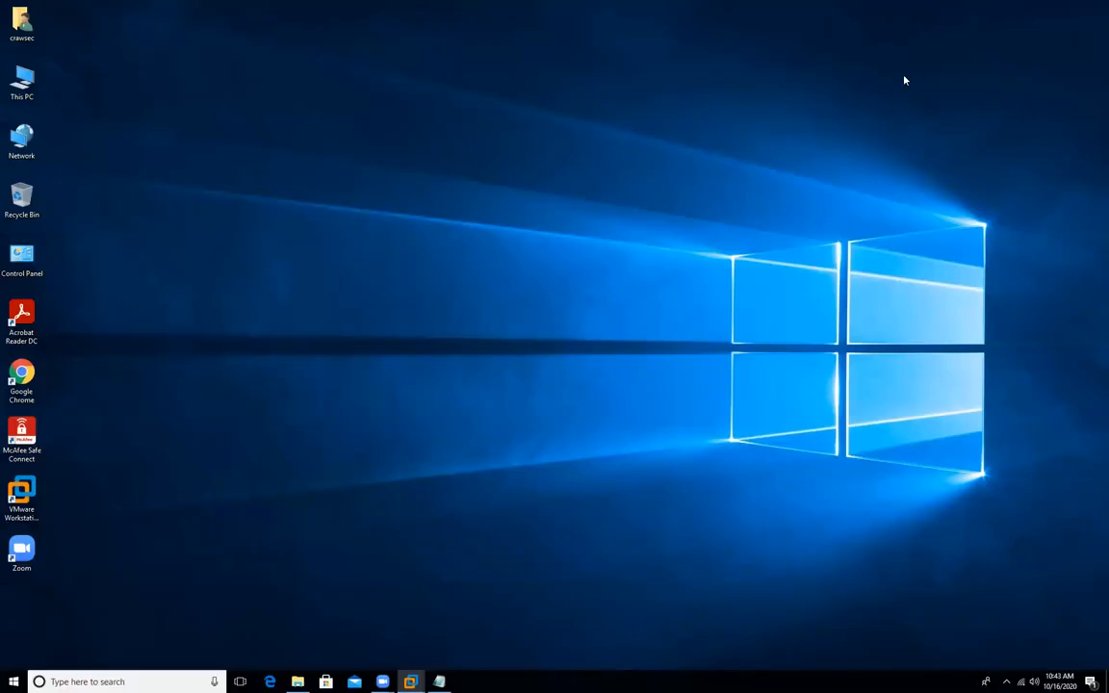